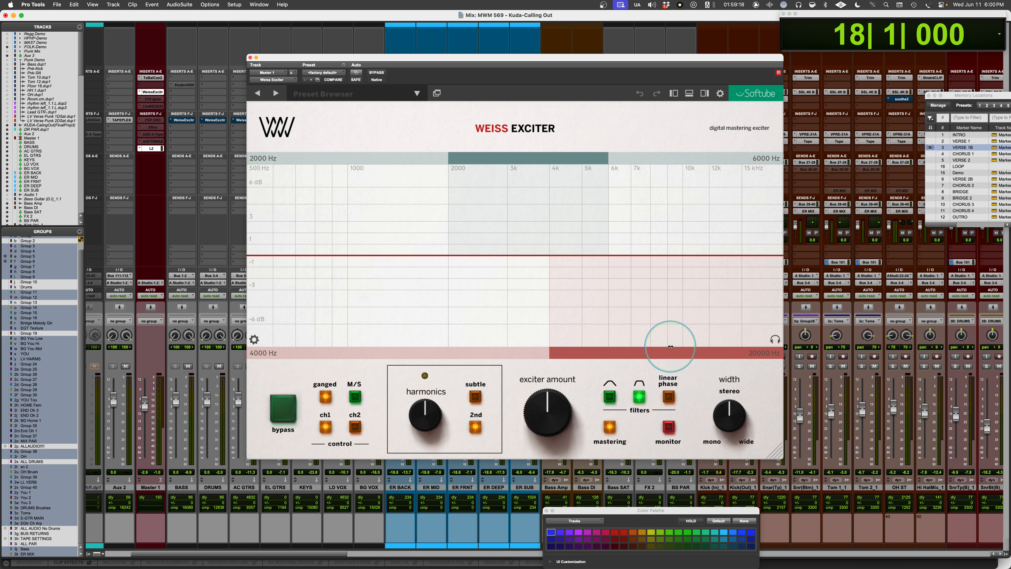
Switch the Weiss Exciter's bypass on and off again
drag(551, 351, 549, 350)
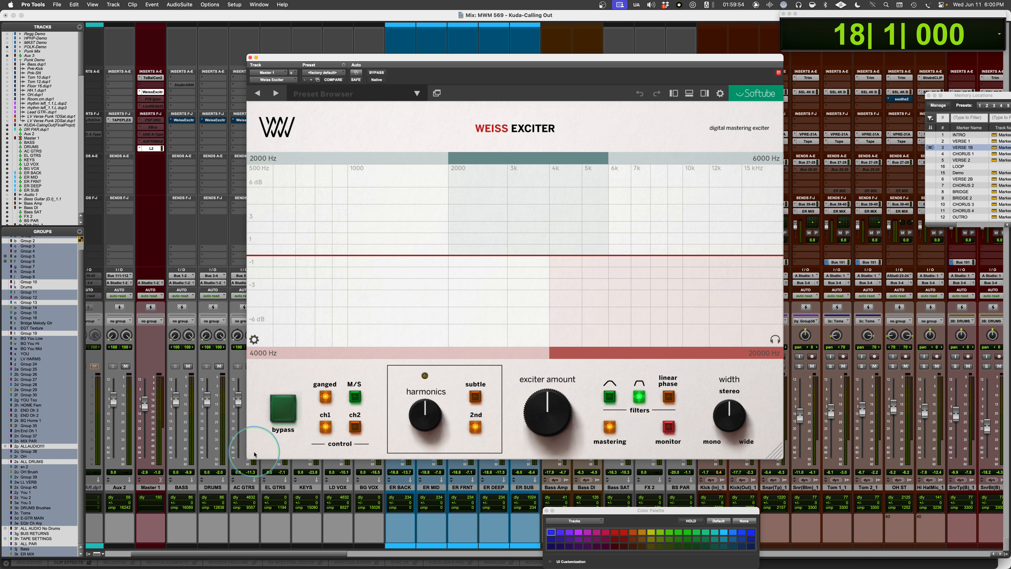
click(270, 416)
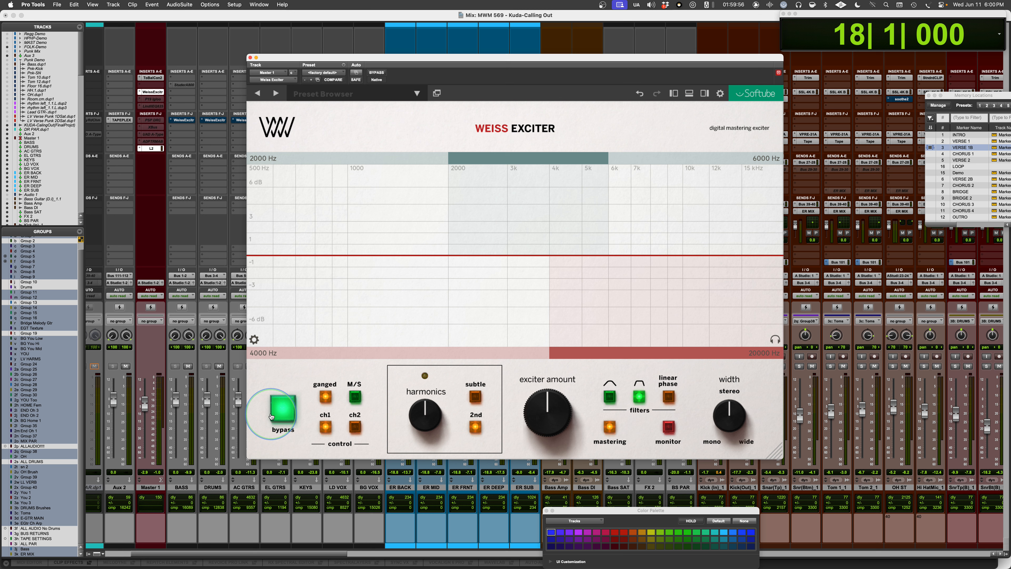
click(272, 416)
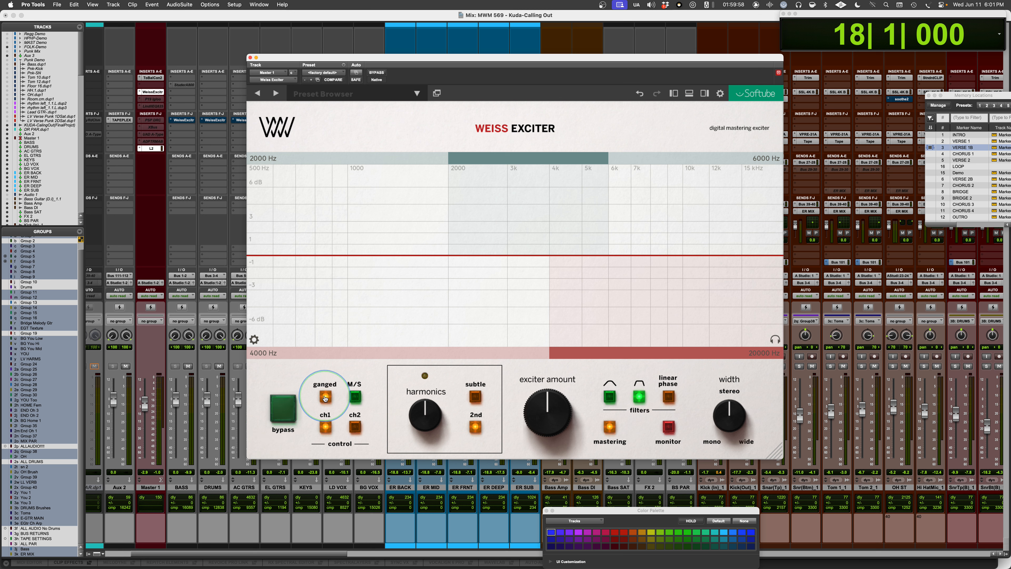
Try unganged mid/side control with channels 2 and 1, and restore ganged operation with M/S off
click(352, 429)
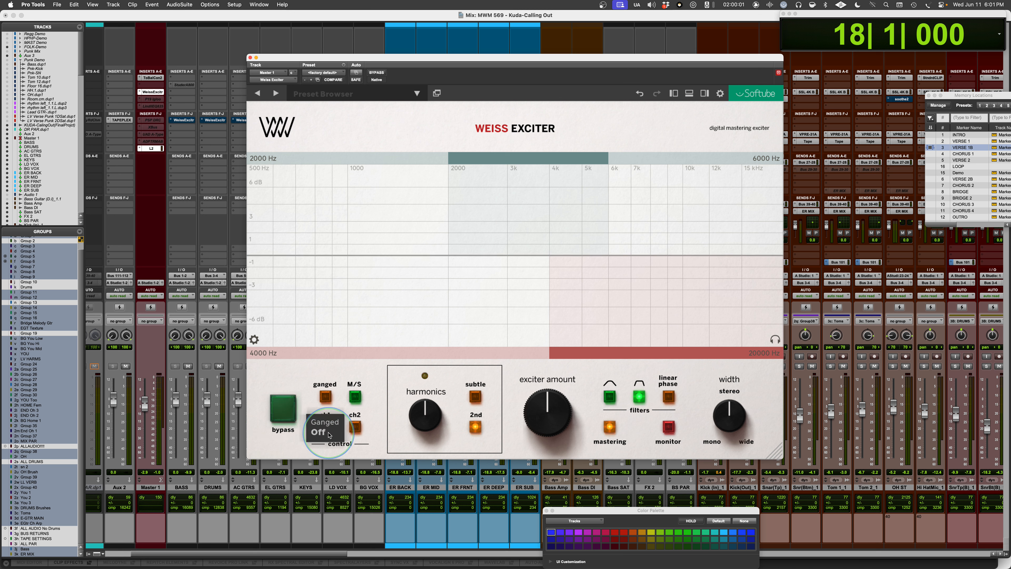
click(355, 430)
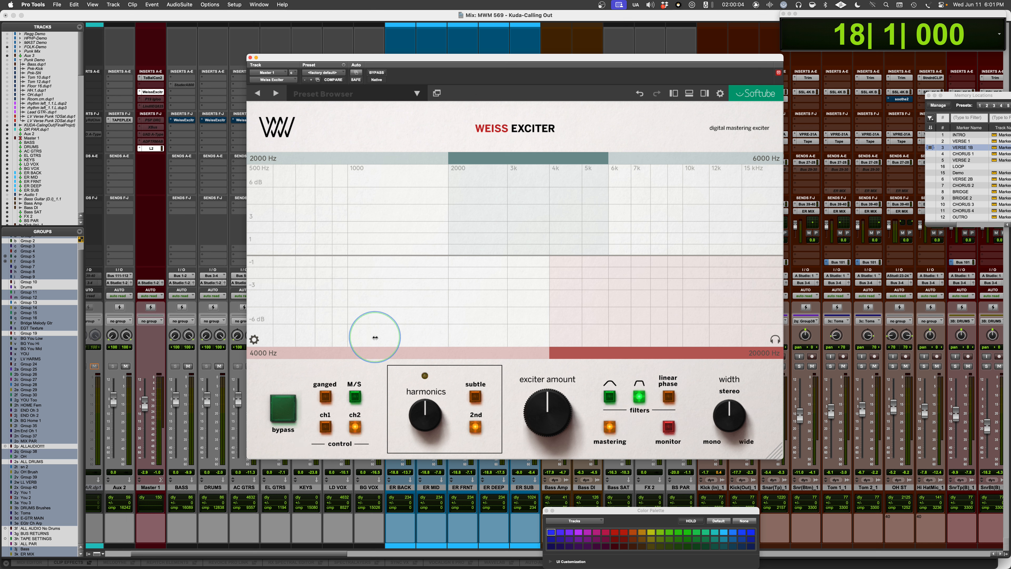
click(355, 396)
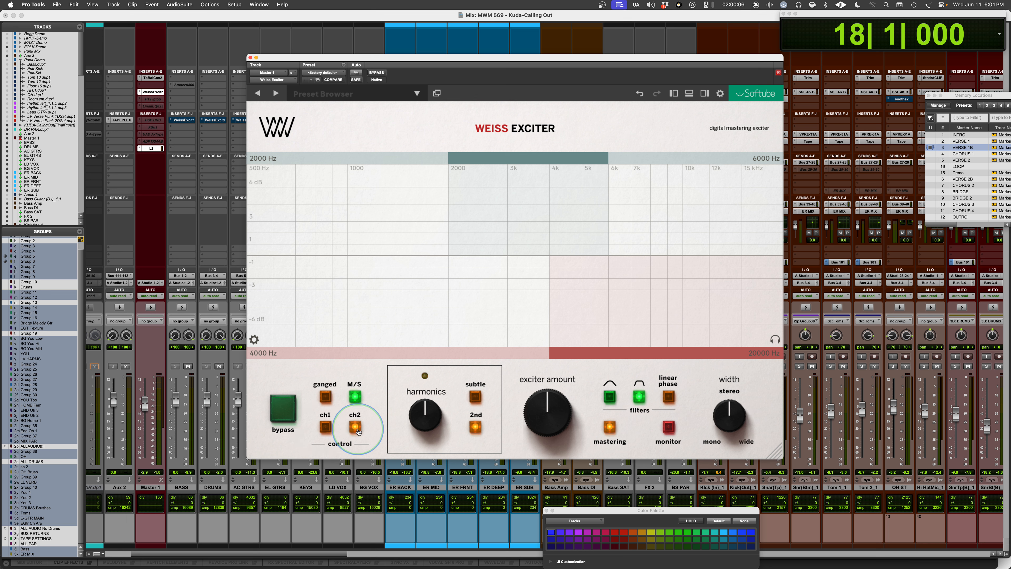
click(325, 427)
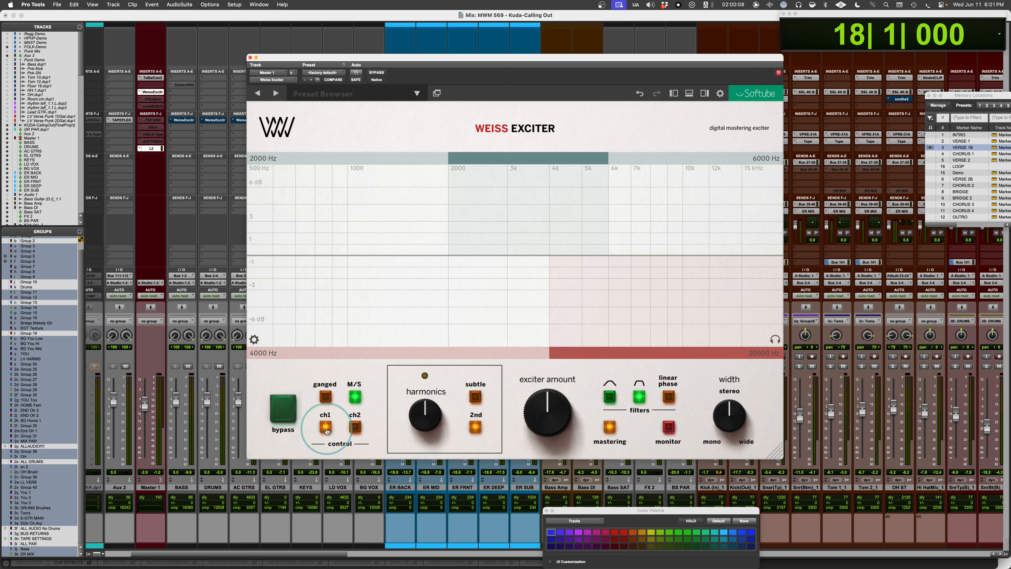
click(326, 397)
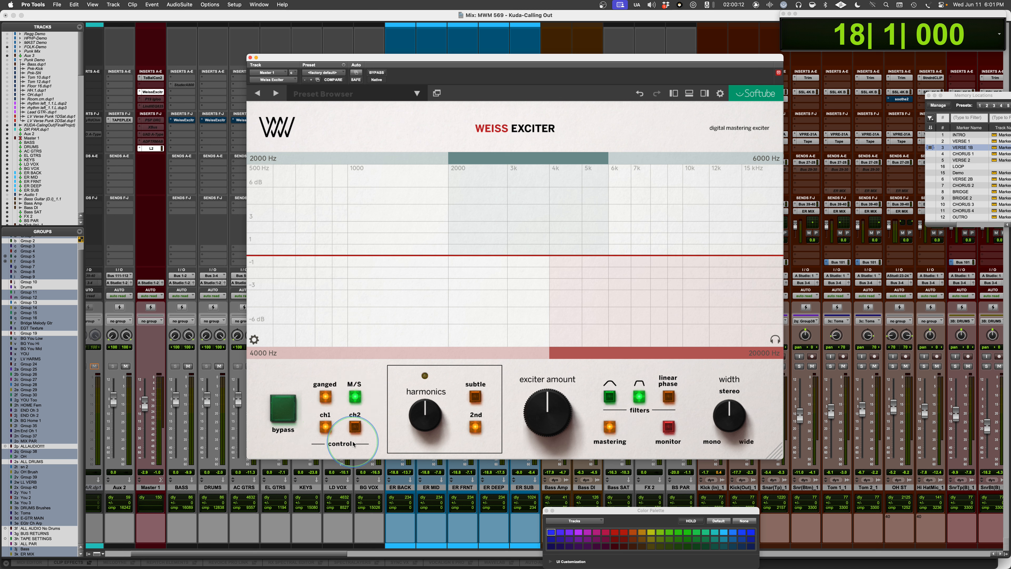
click(356, 396)
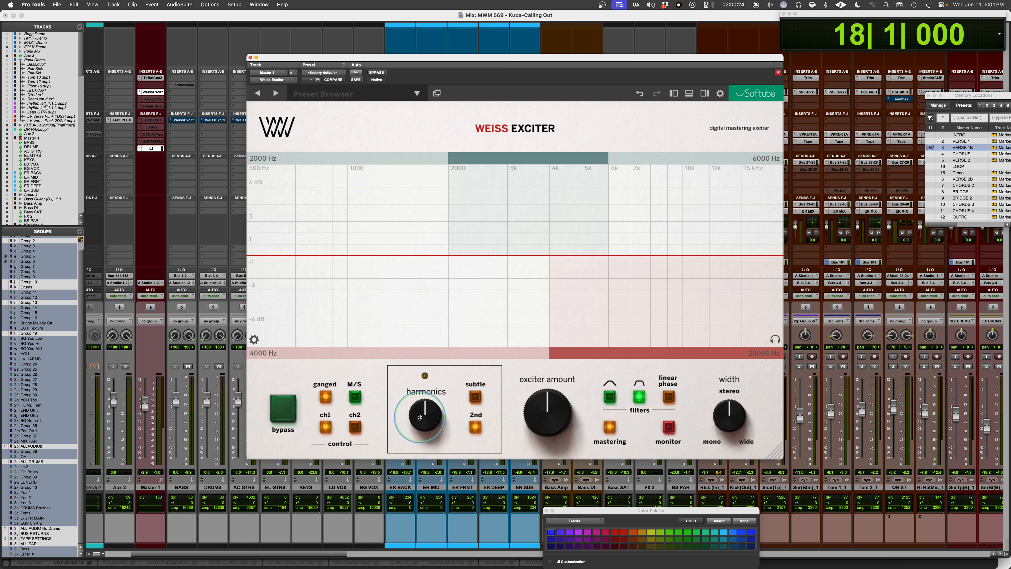
Toggle the subtle harmonics option on and off, and open and close the harmonics settings
click(475, 397)
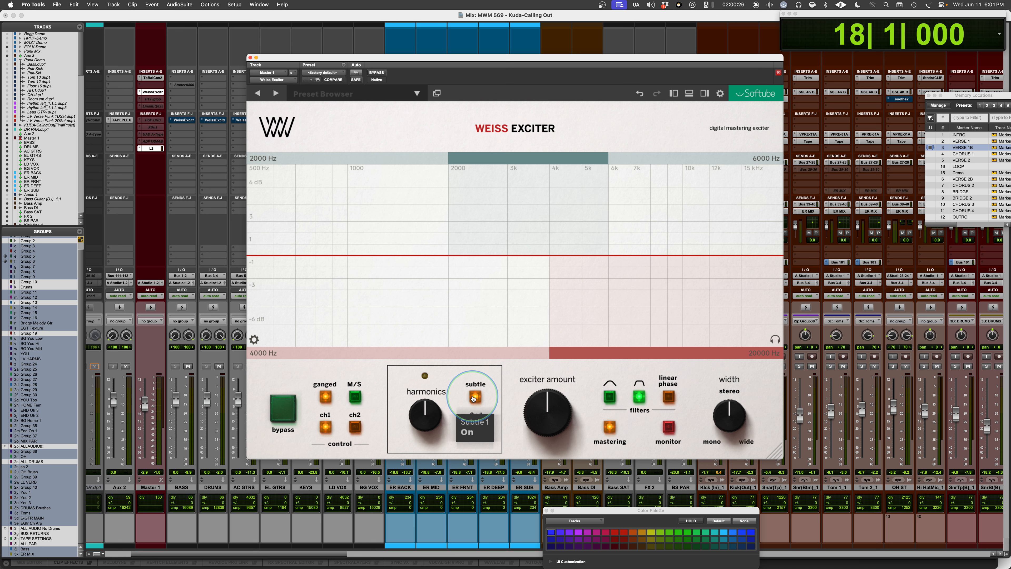
click(478, 398)
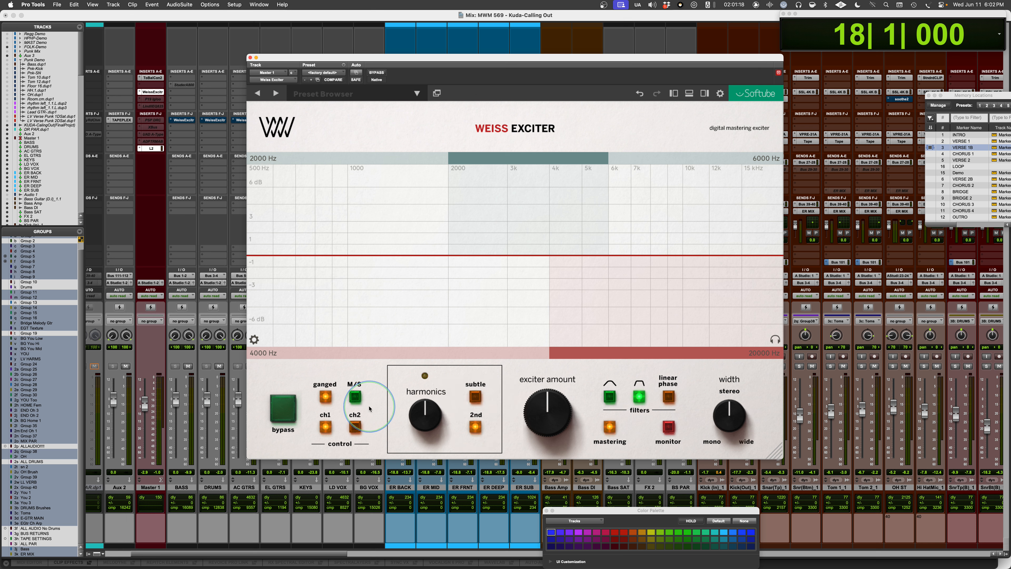
click(254, 339)
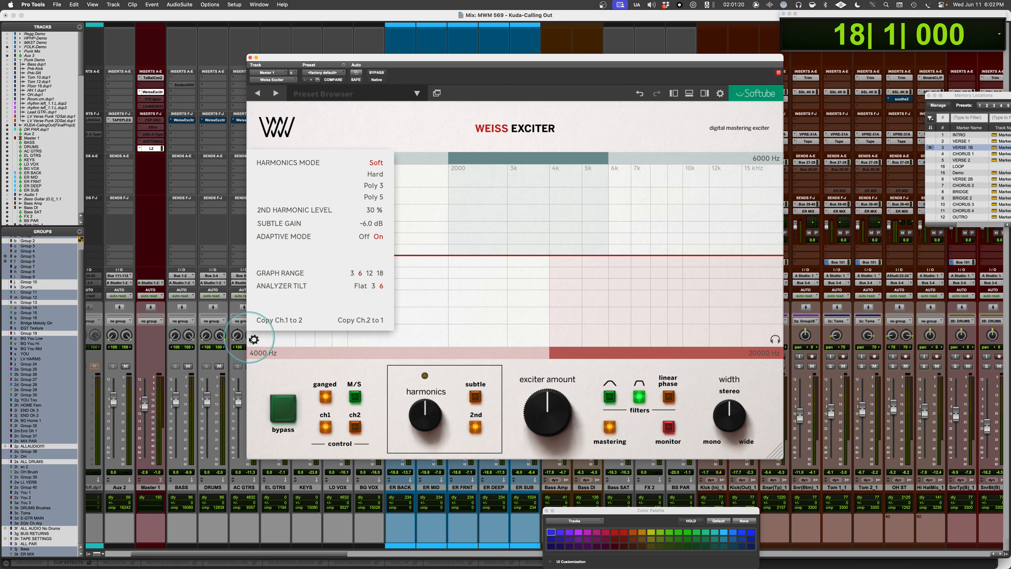
click(253, 339)
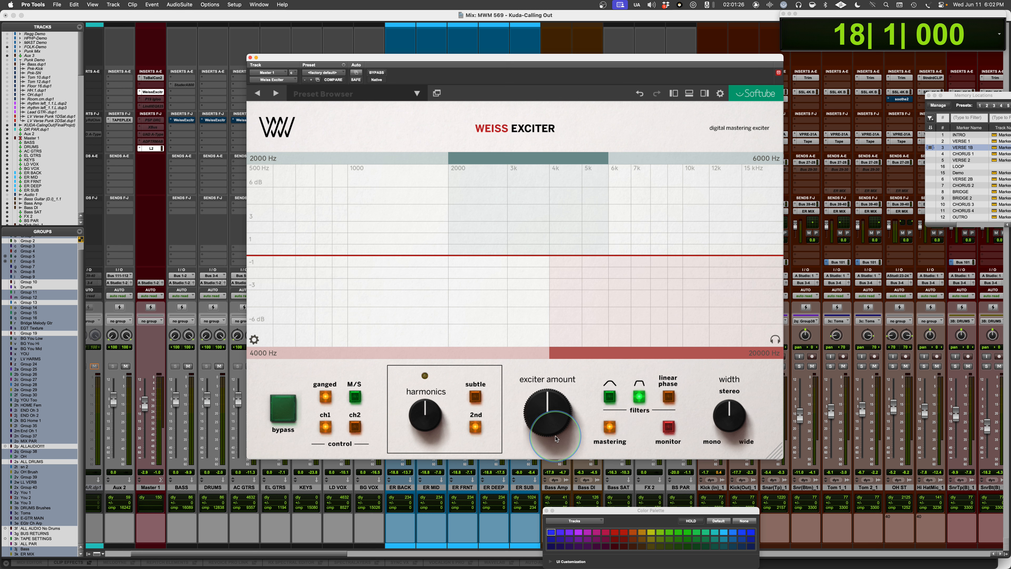
Try a different exciter amount and reset it to its default
drag(545, 402, 552, 422)
alt+click(551, 422)
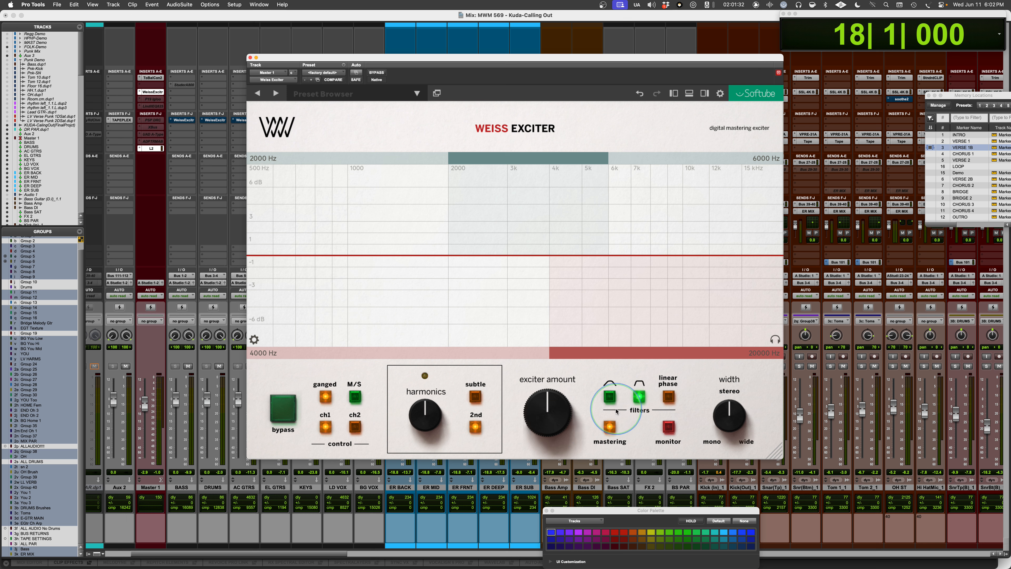
Compare the Gentle and Steep filter slopes, leave the slope on Gentle, and enable linear phase
click(609, 397)
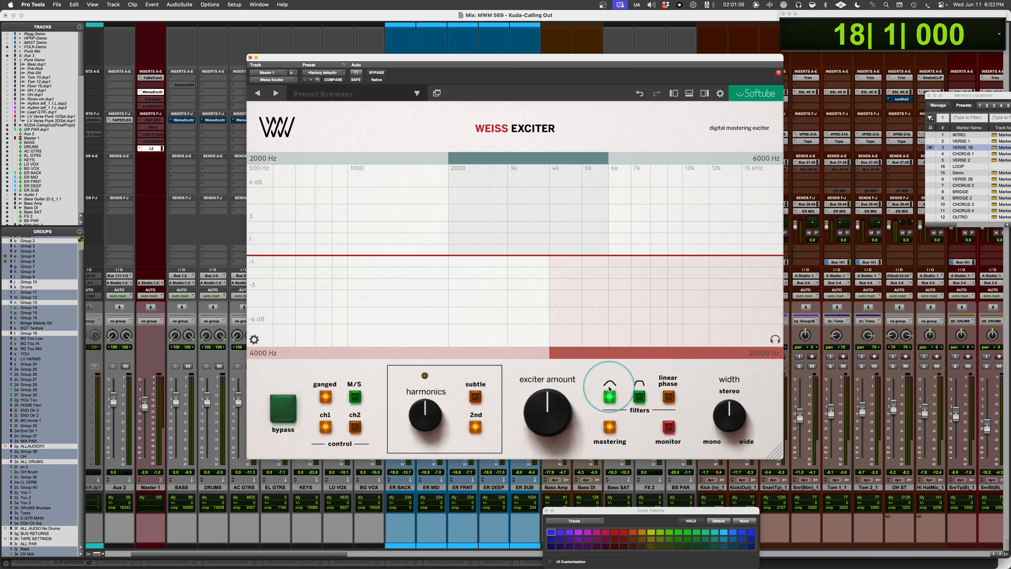
click(639, 397)
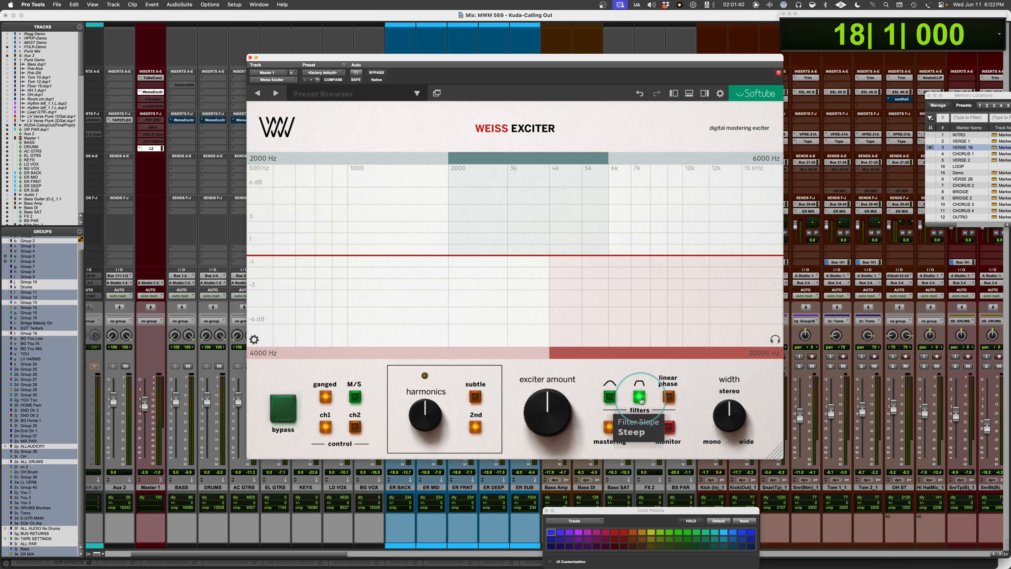
click(611, 398)
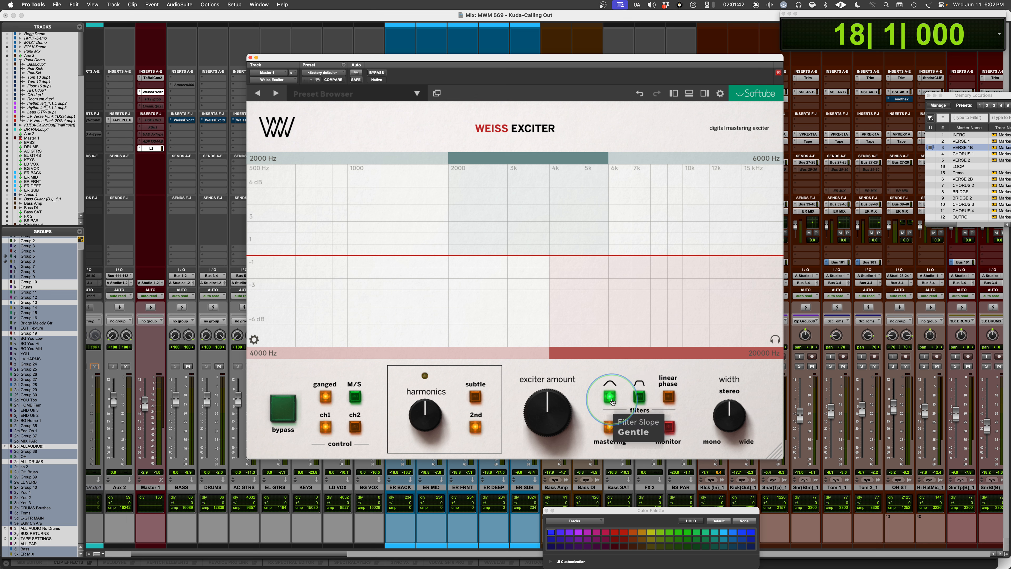
click(666, 400)
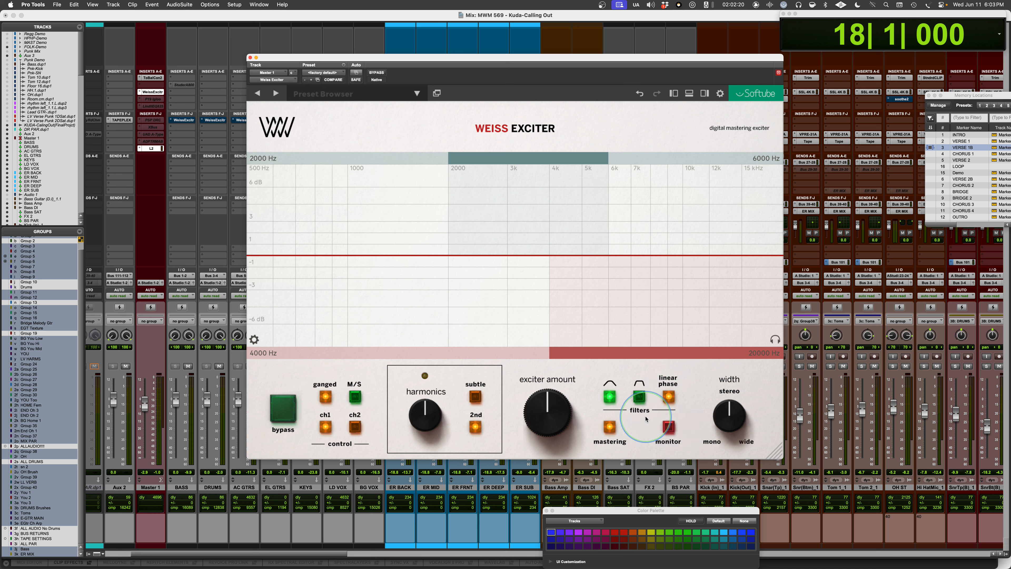
Toggle the mastering mode off and on, and switch the monitor function on and off
click(612, 432)
click(613, 432)
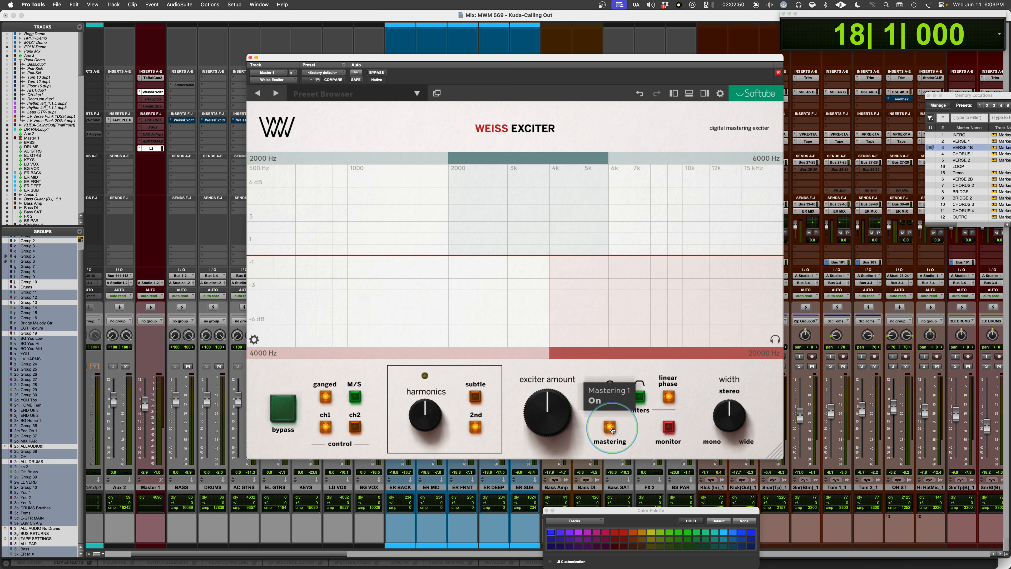
click(607, 396)
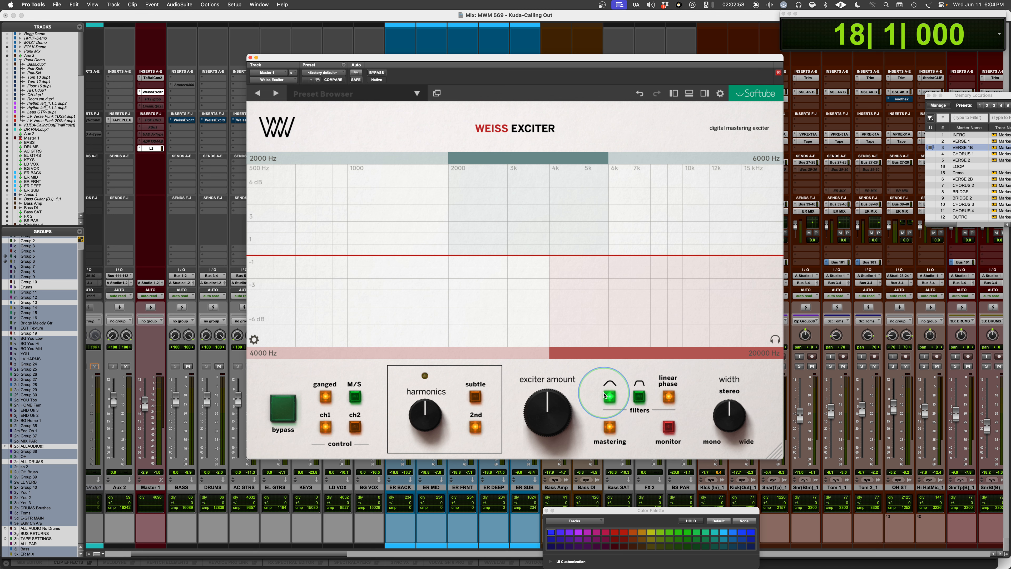
click(668, 430)
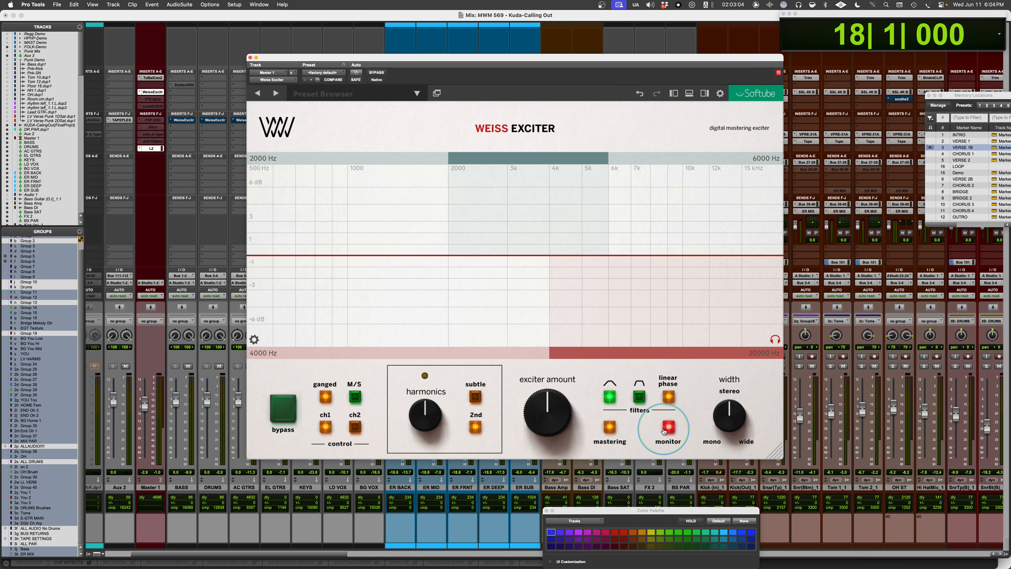
click(668, 430)
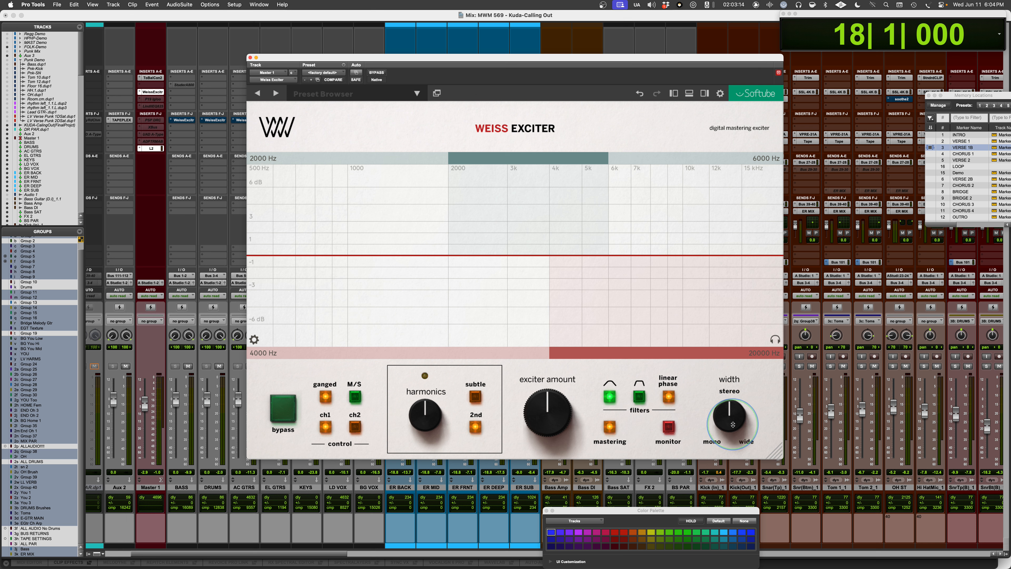
Try the width control at its wide and mono extremes and reset it to stereo
drag(732, 424, 734, 345)
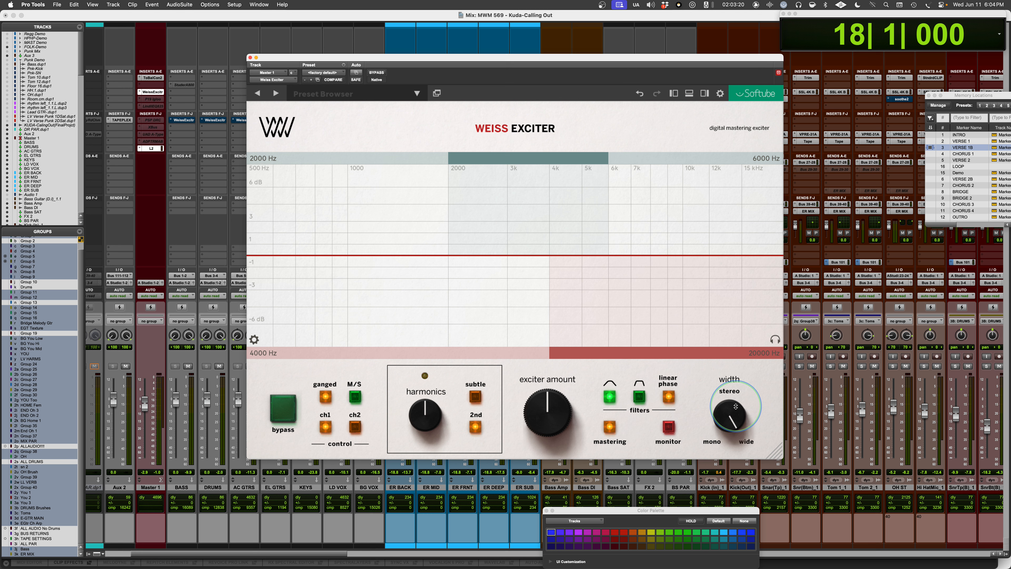
drag(736, 406, 730, 431)
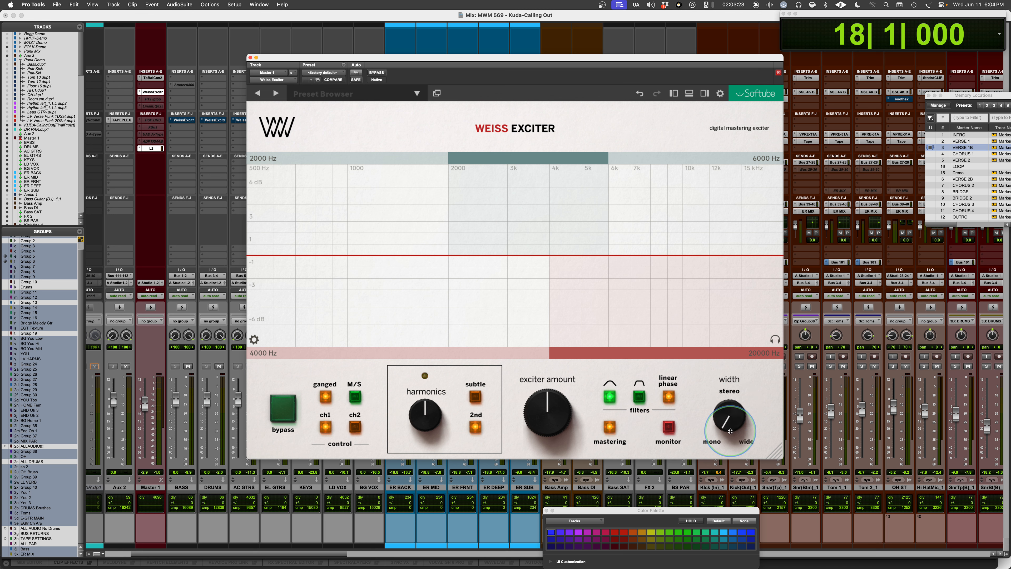
alt+click(739, 419)
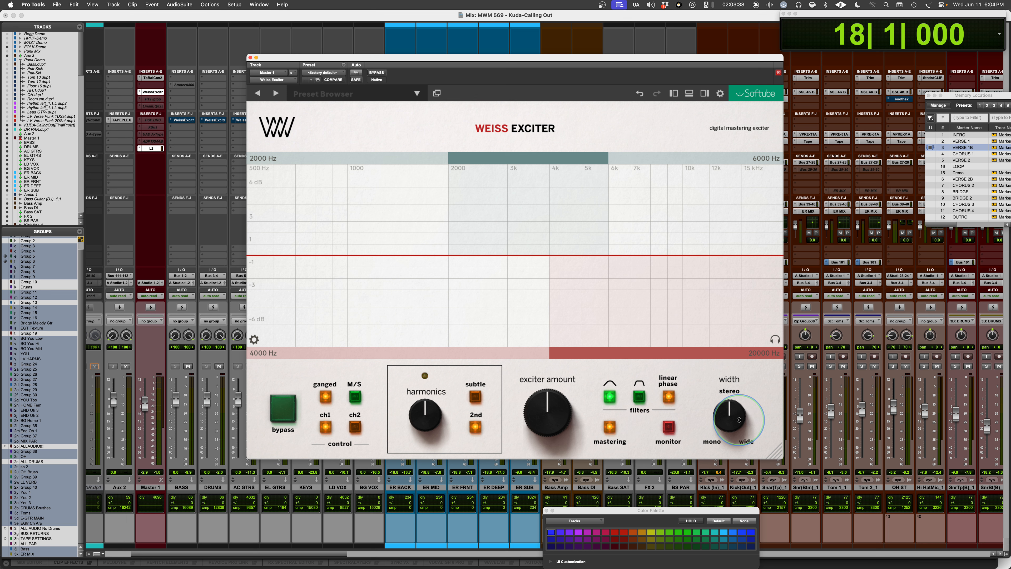
Try the Hard and Poly 3 harmonics modes and set the harmonics mode to Poly 5
click(254, 339)
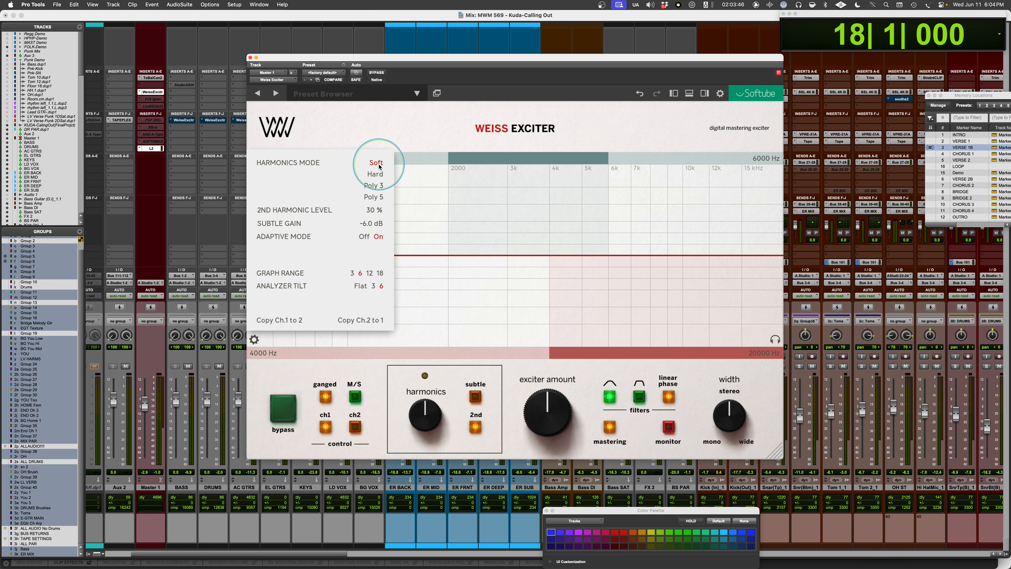
click(375, 174)
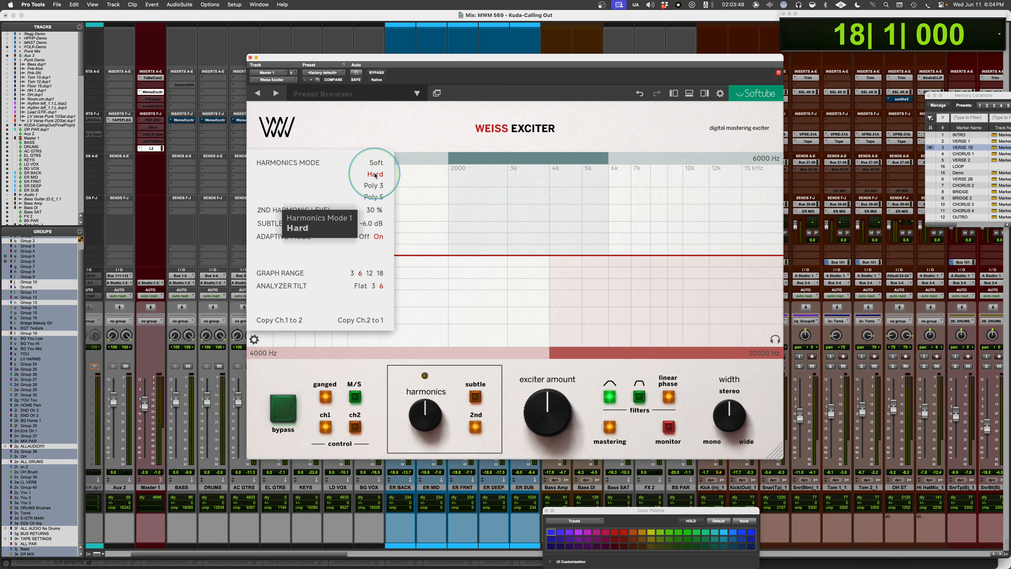
click(374, 186)
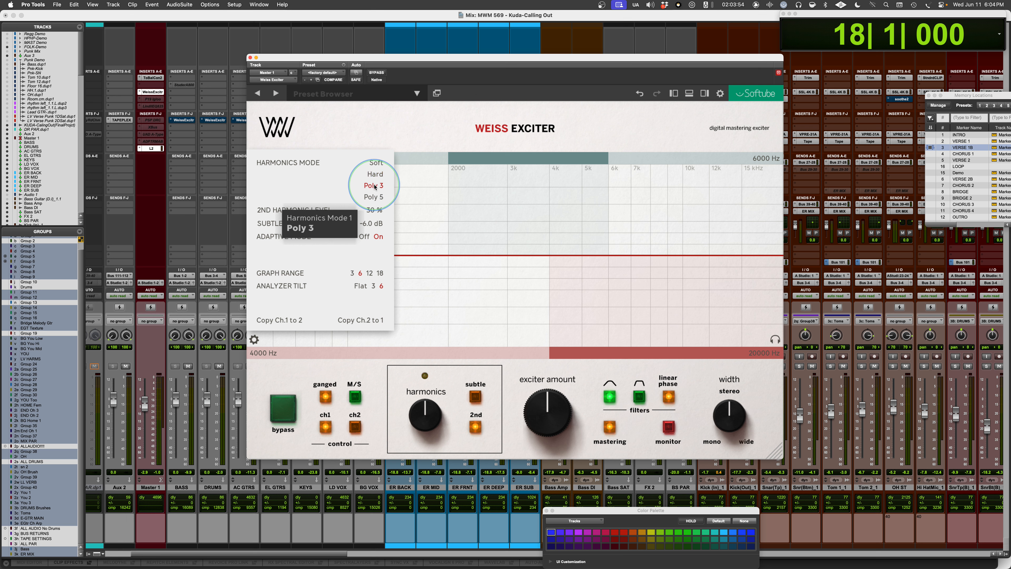
click(375, 197)
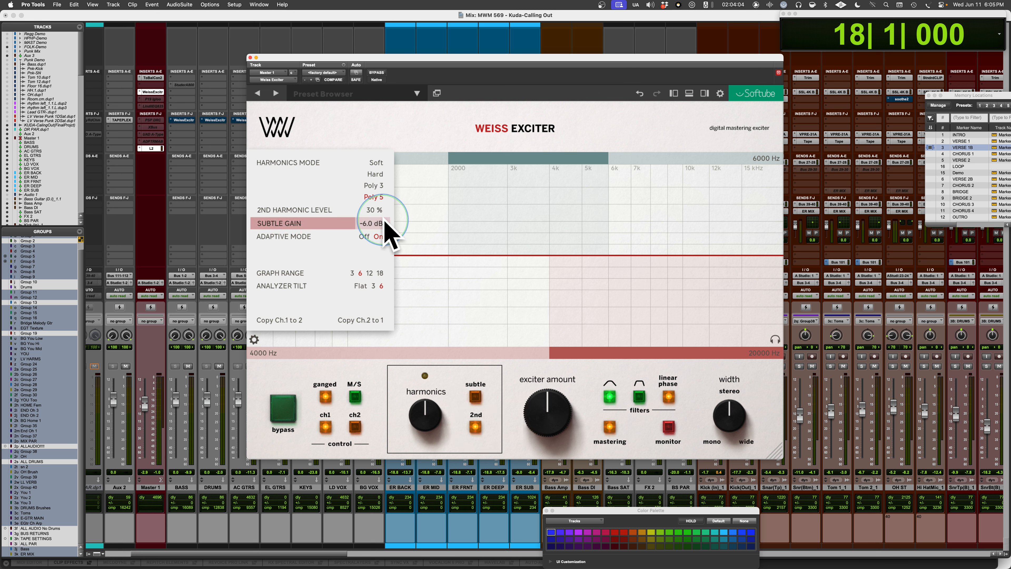
Try a 2nd harmonic level of 38 % and reset it to its default
mouse_move(291, 211)
mouse_down()
mouse_move(362, 213)
mouse_move(305, 212)
mouse_up()
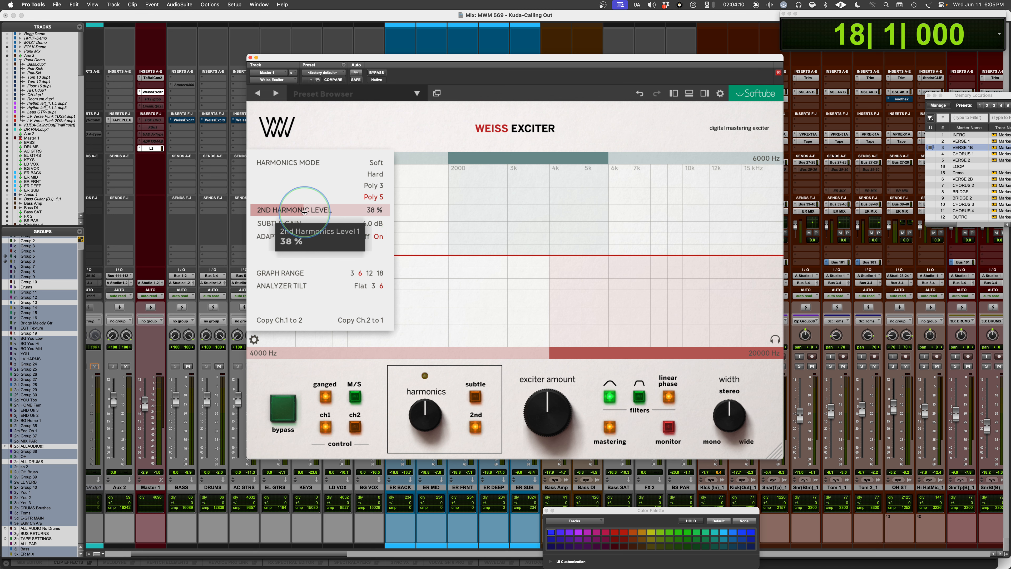
alt+click(301, 211)
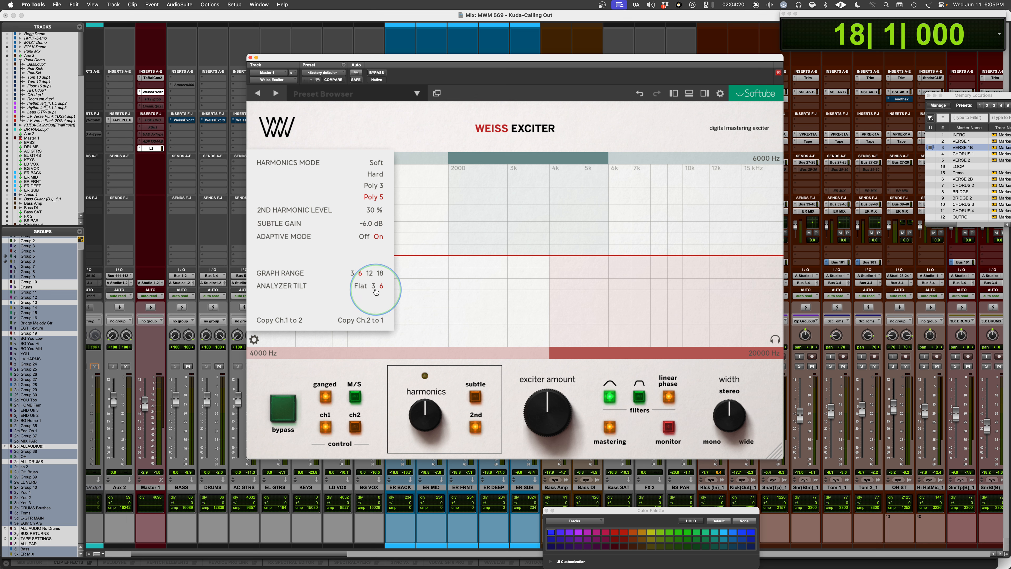
click(480, 397)
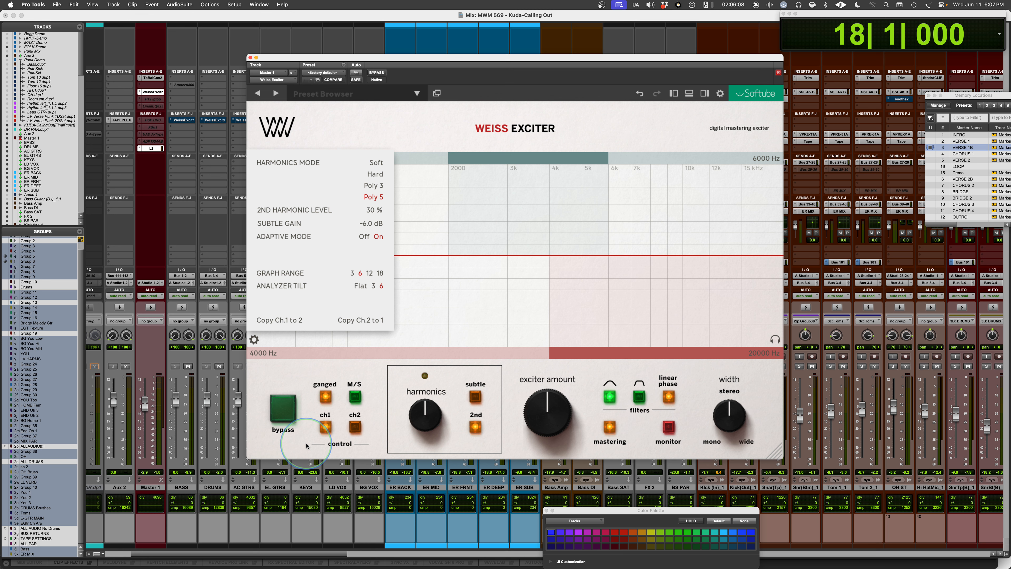
Close the harmonics settings and view the plug-in's general settings window, closing it again
click(254, 338)
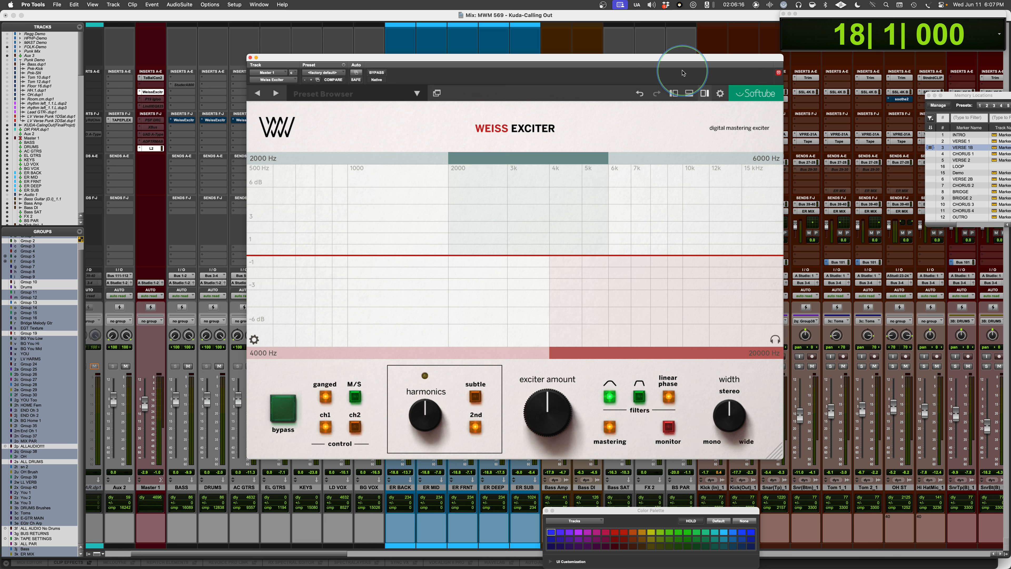
click(721, 94)
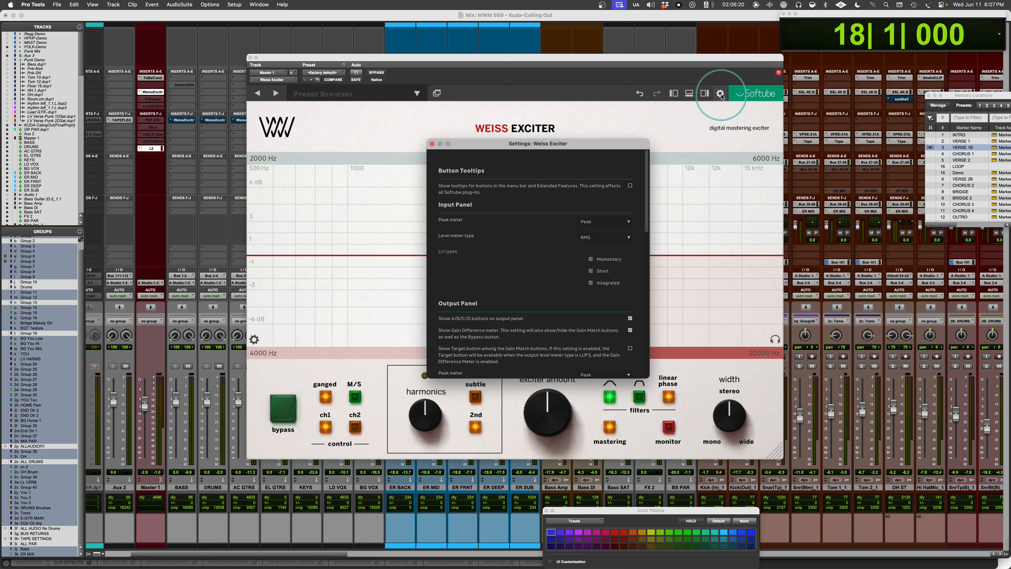
click(720, 94)
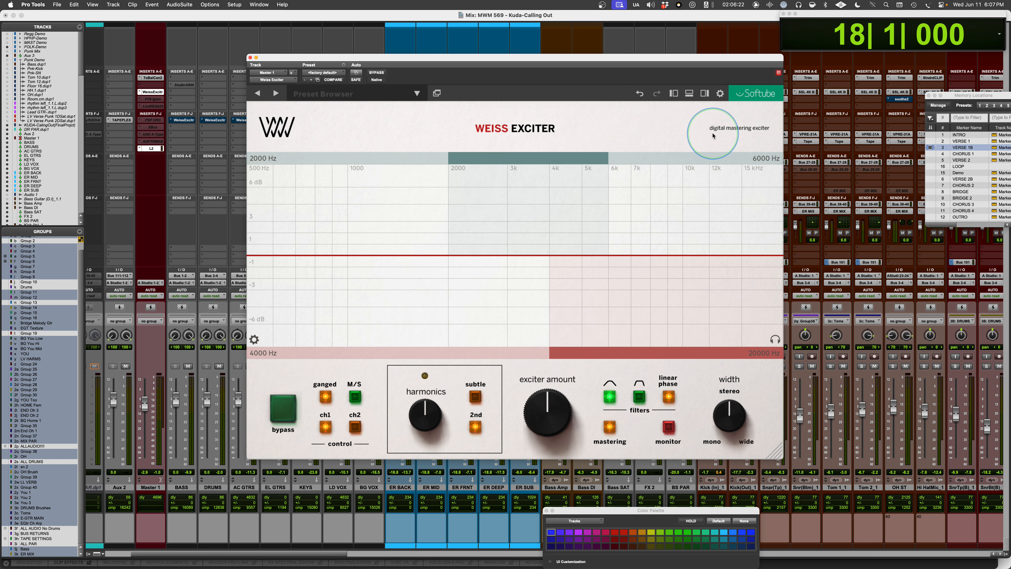
View the plug-in's gain match and metering section and close it, and toggle bypass on the Master 1 exciter insert on and off
click(703, 93)
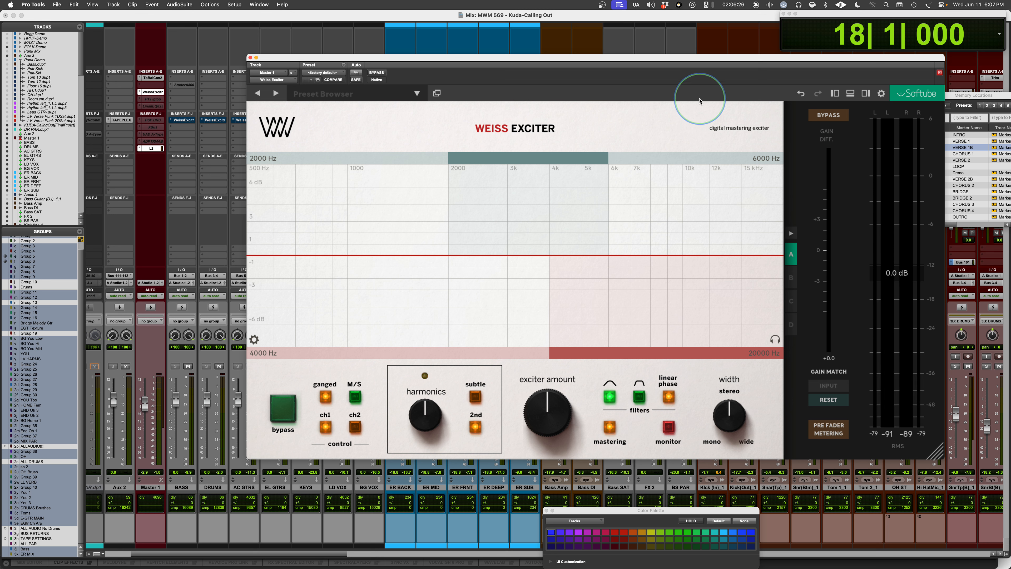
click(865, 94)
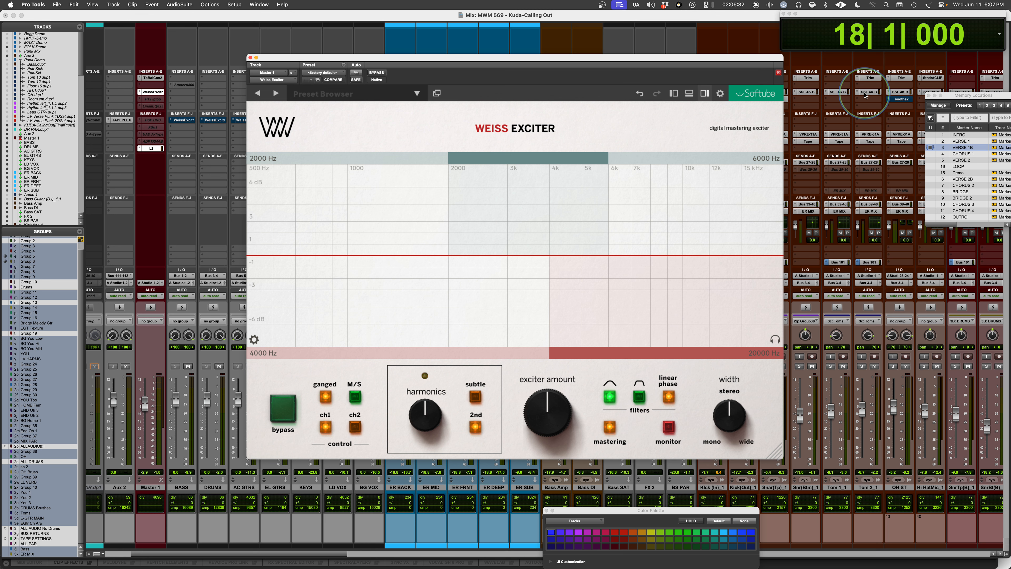
super+click(155, 93)
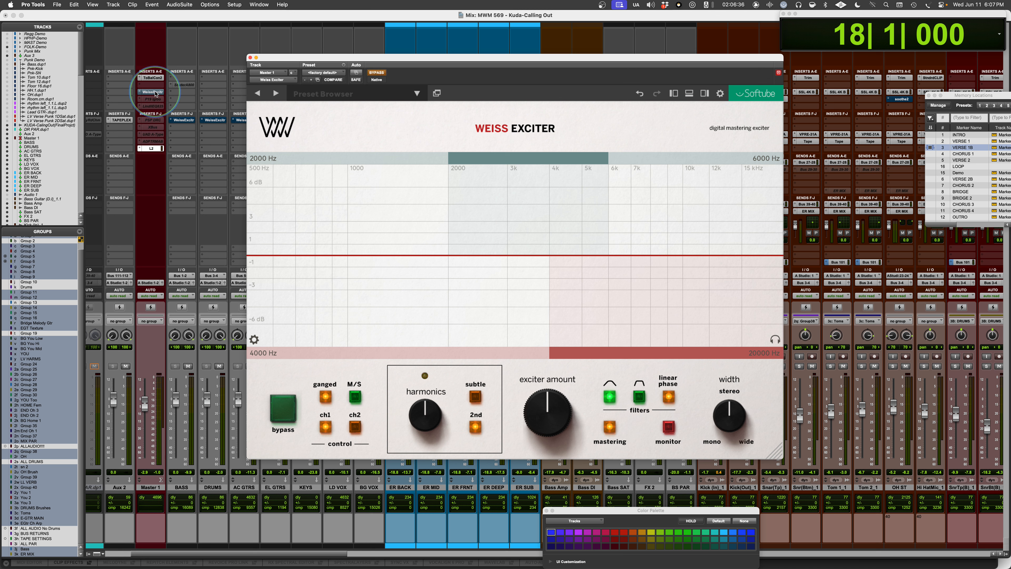
super+click(156, 92)
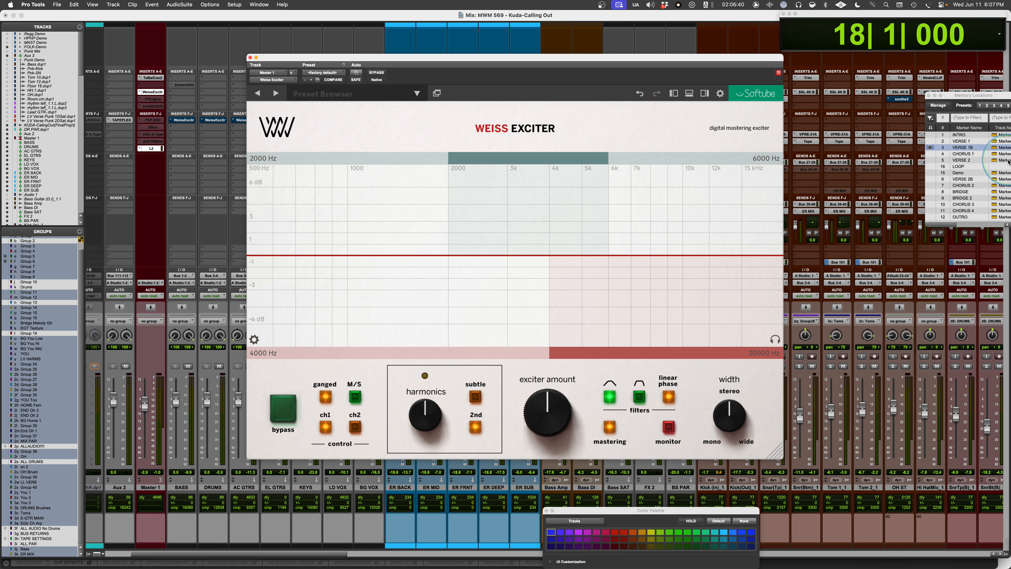
Move the playback position to the VERSE 1 memory location and start playback
click(963, 142)
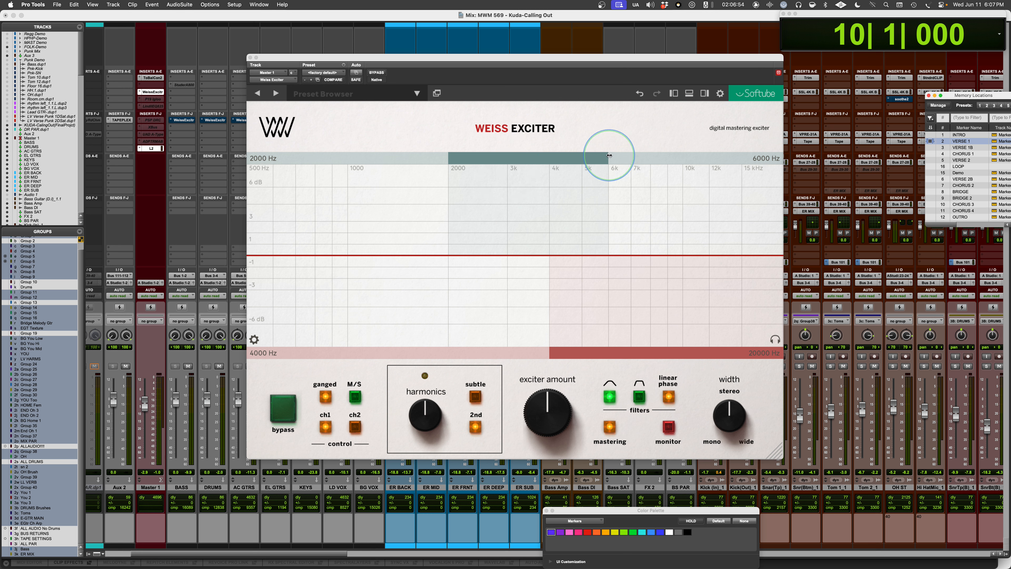
click(670, 396)
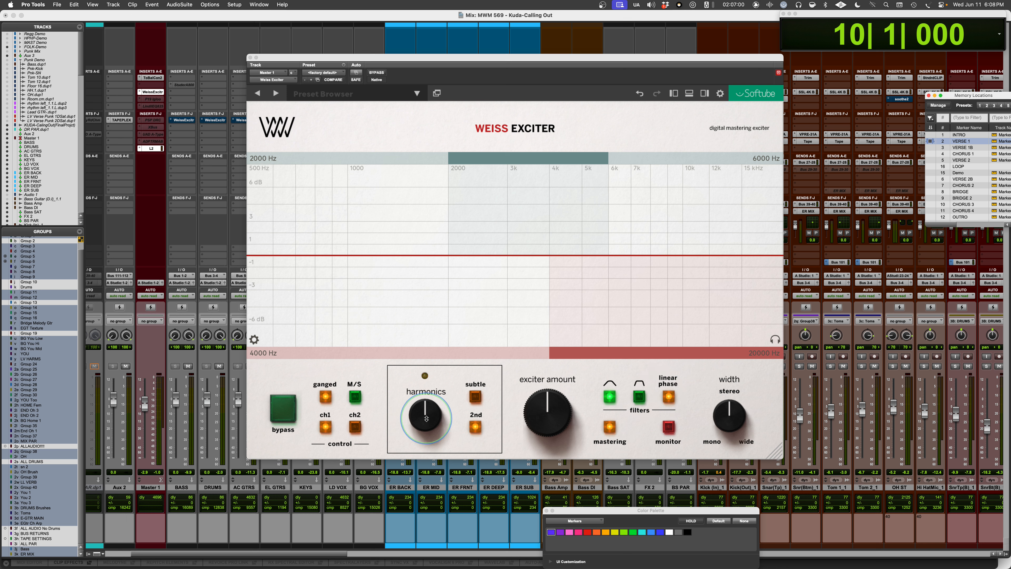
key(space)
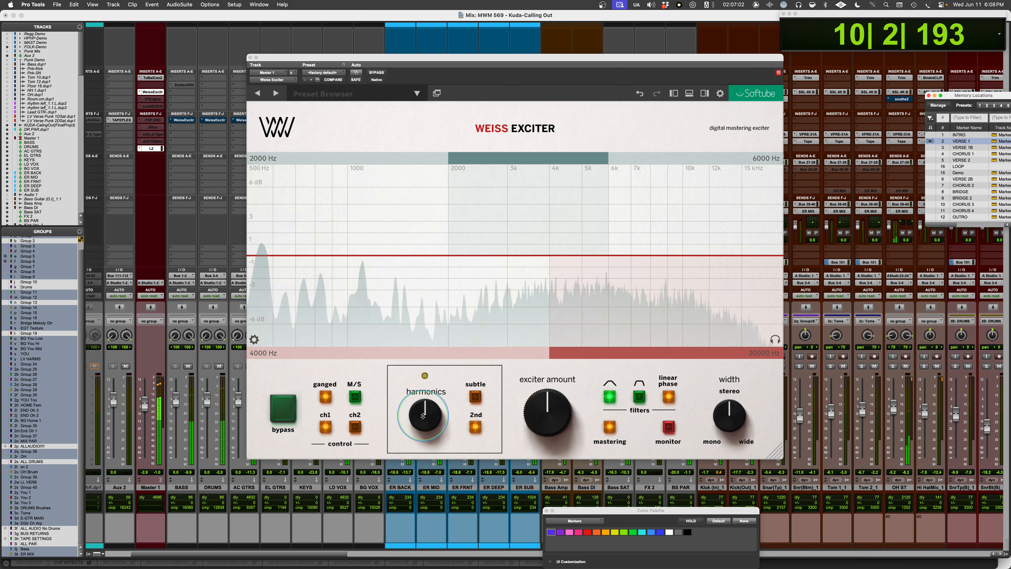
Raise the harmonics moderately and set the exciter amount to about 1.6 dB, fine-tuning both during playback
drag(424, 416, 420, 385)
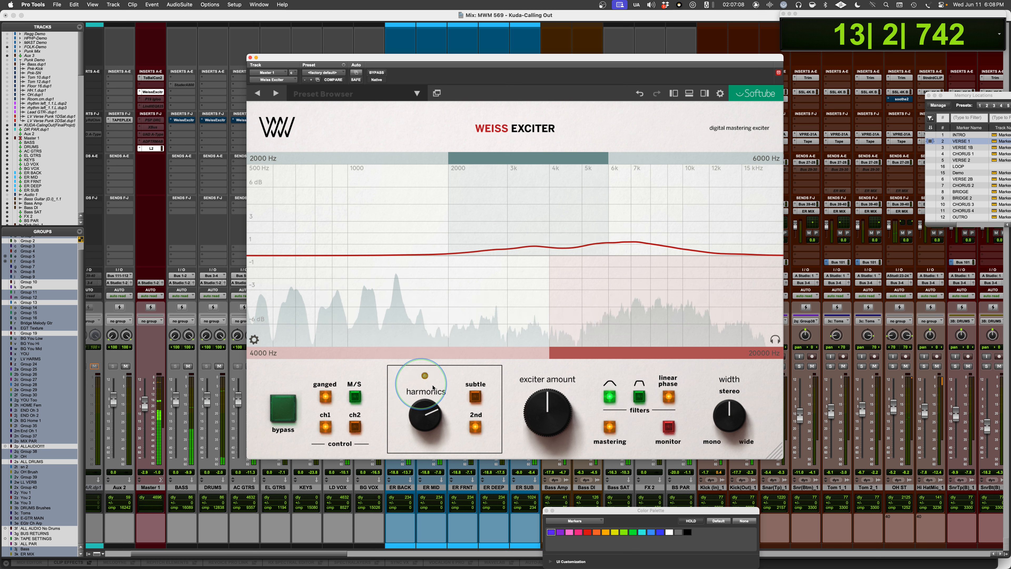
drag(548, 412, 535, 351)
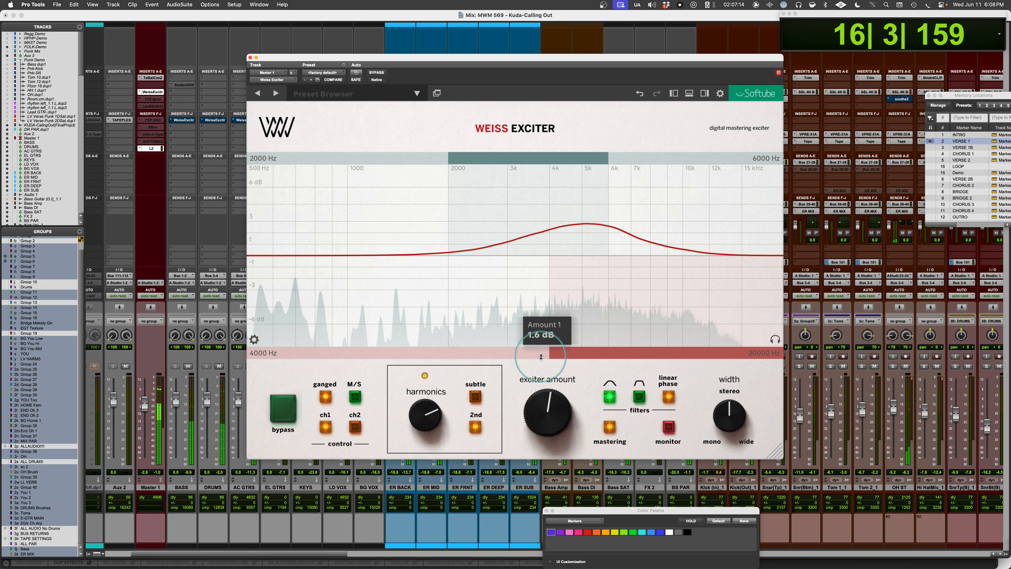
drag(388, 429, 410, 433)
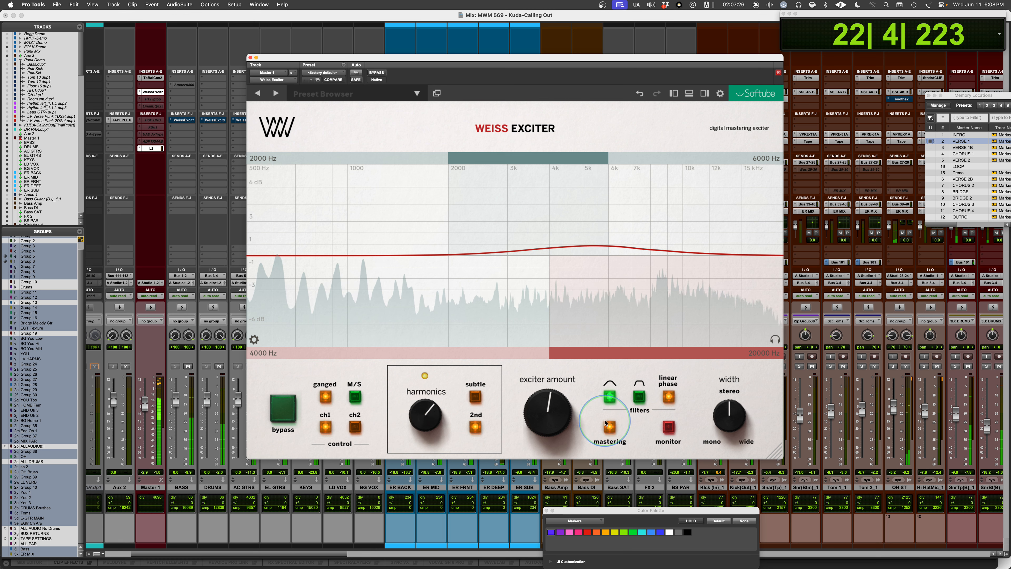
drag(539, 421, 537, 420)
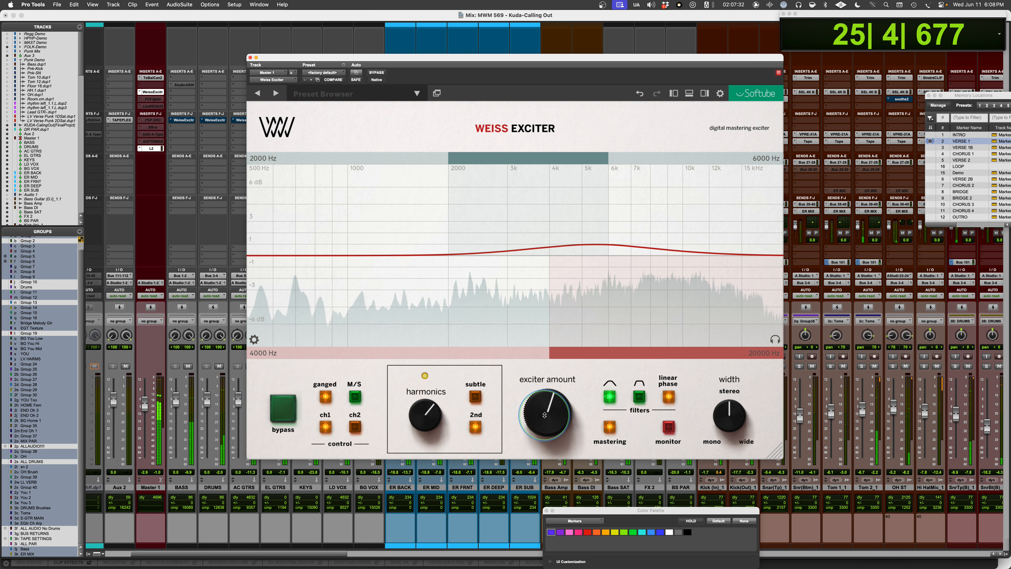
drag(544, 416, 543, 418)
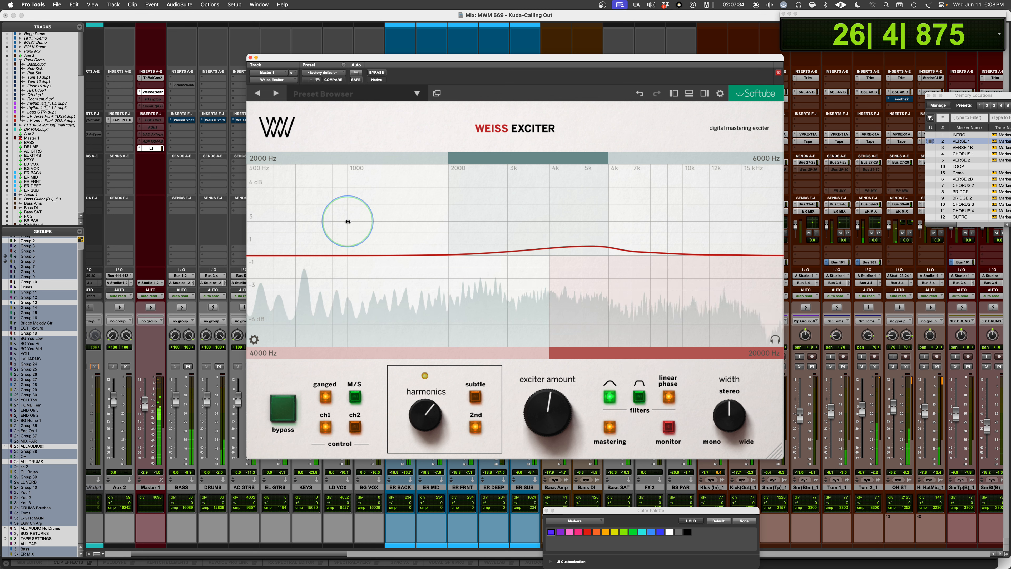
Compare the mix with and without the exciter by toggling its internal bypass twice
click(280, 414)
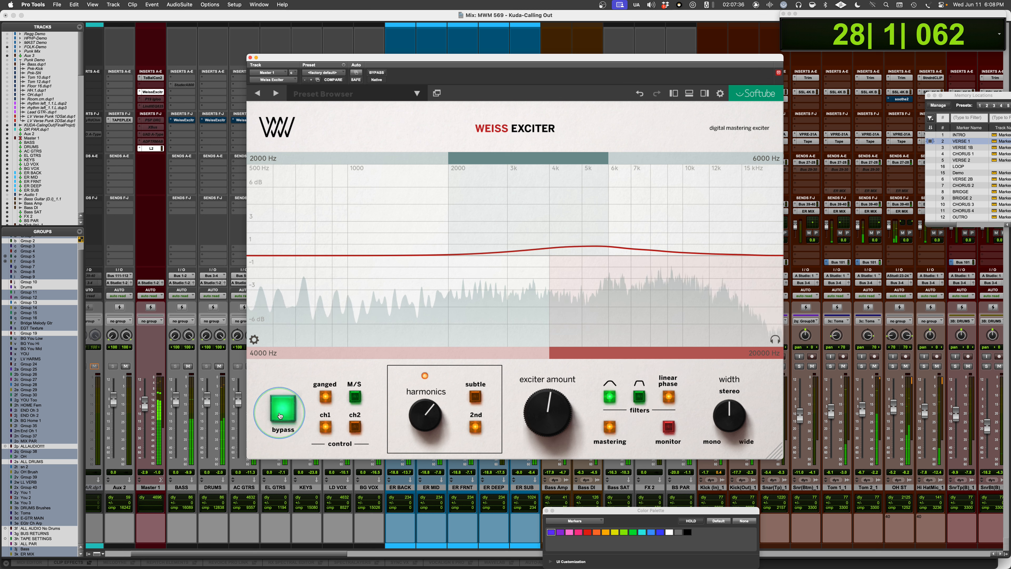
click(280, 415)
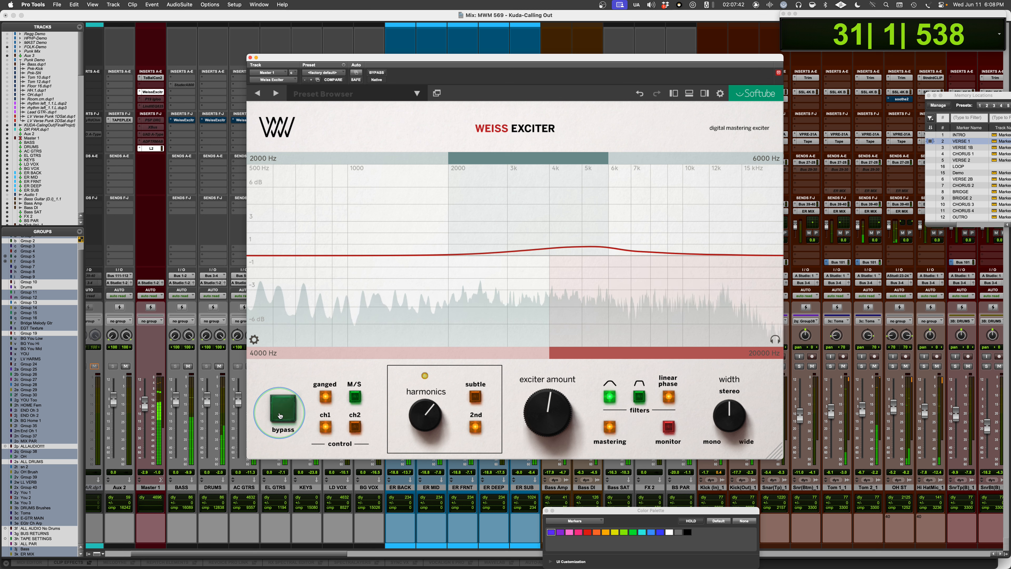
click(280, 415)
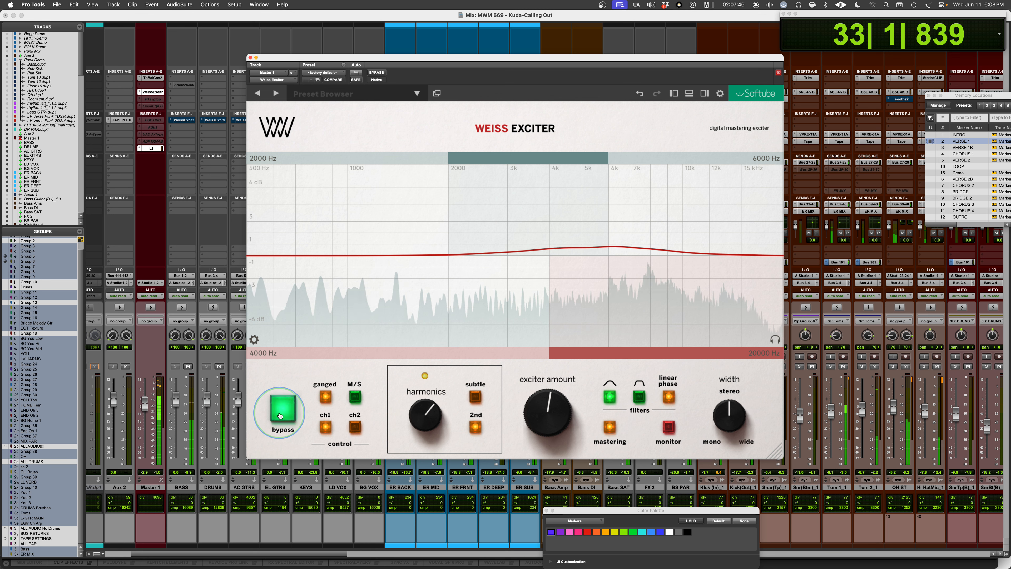
click(280, 416)
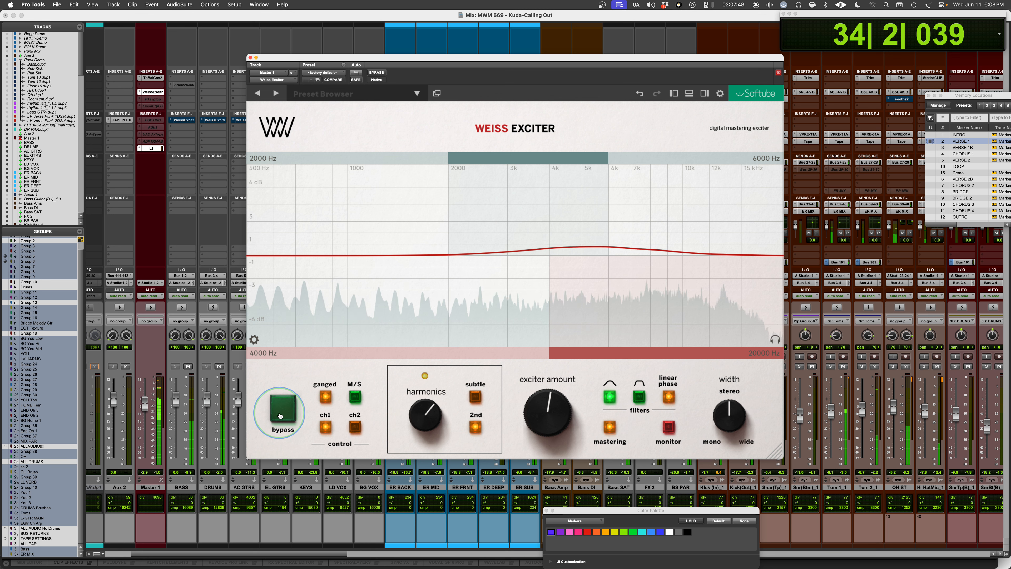
Try the width fully wide with bypass comparisons, try it at mono, and reset it to stereo
drag(730, 416, 739, 232)
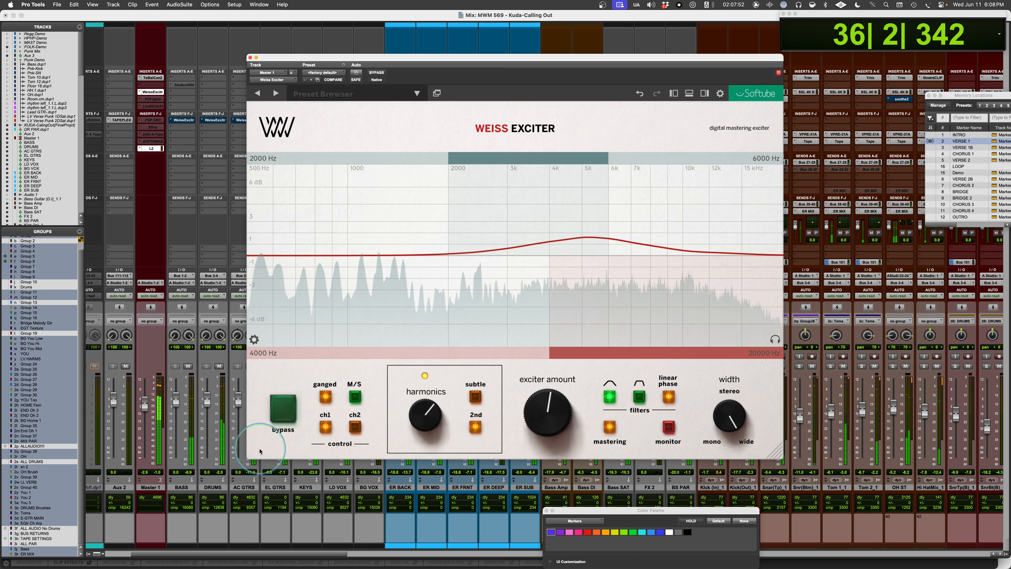
click(286, 412)
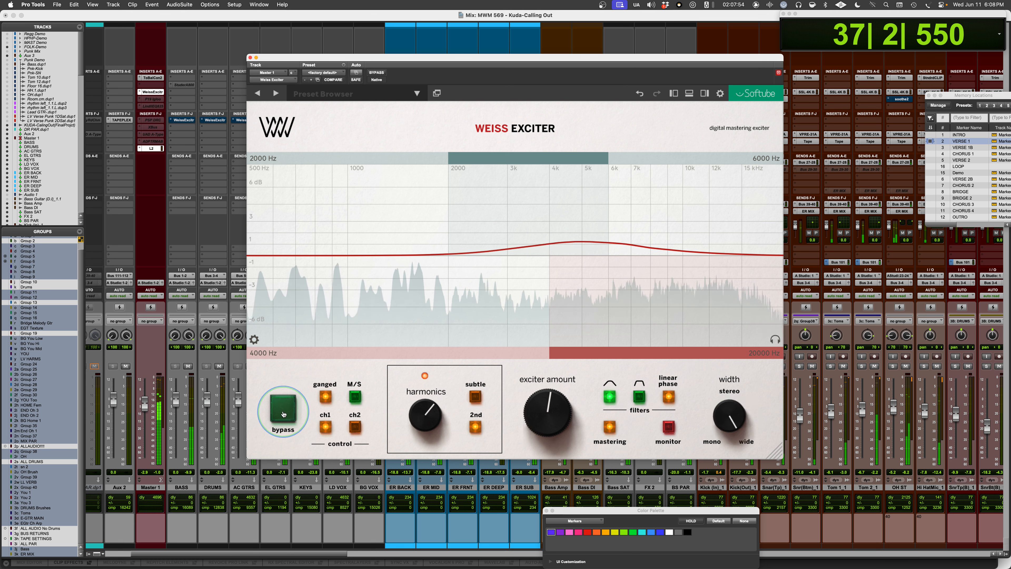
click(283, 414)
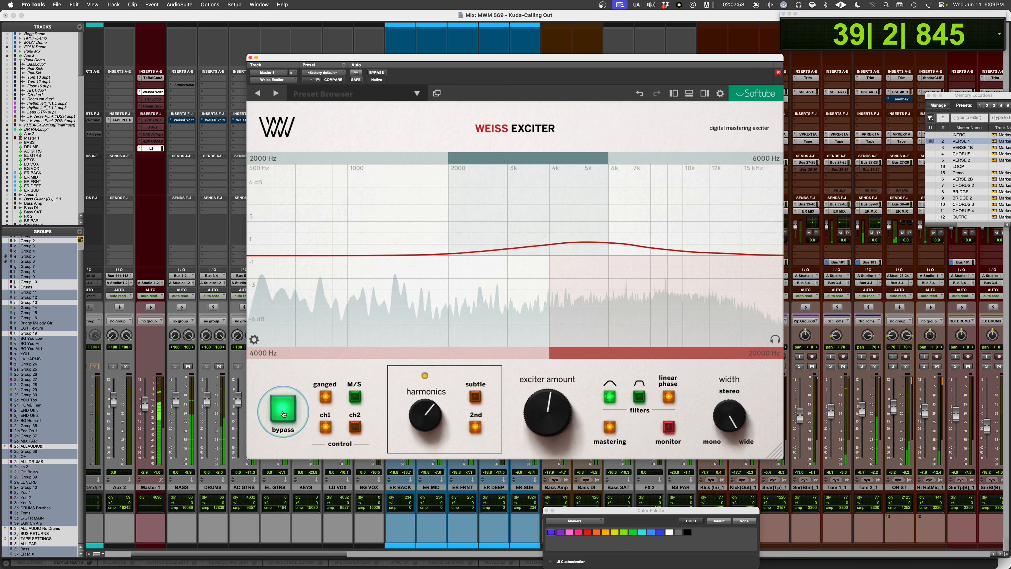
click(284, 414)
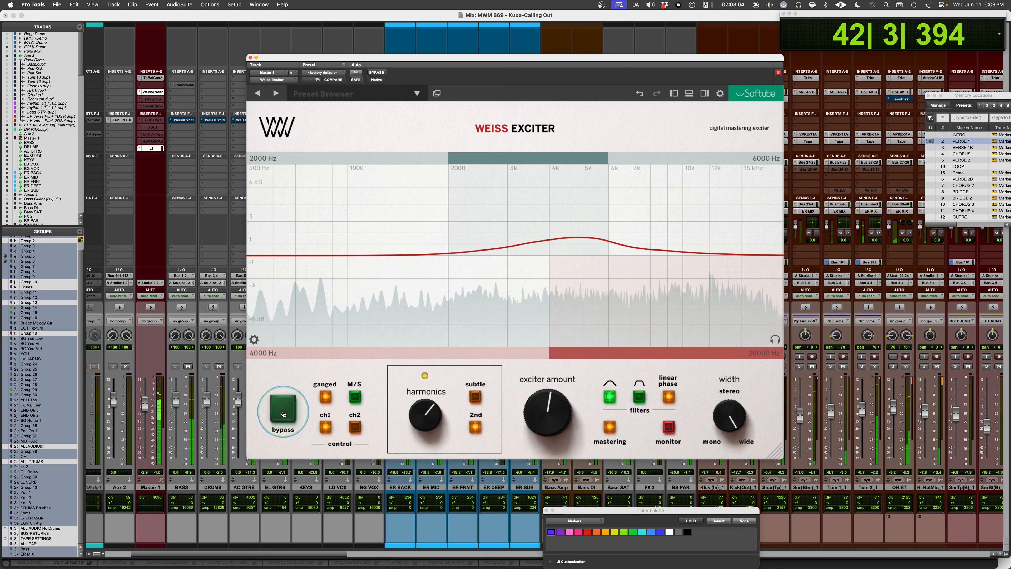
click(283, 413)
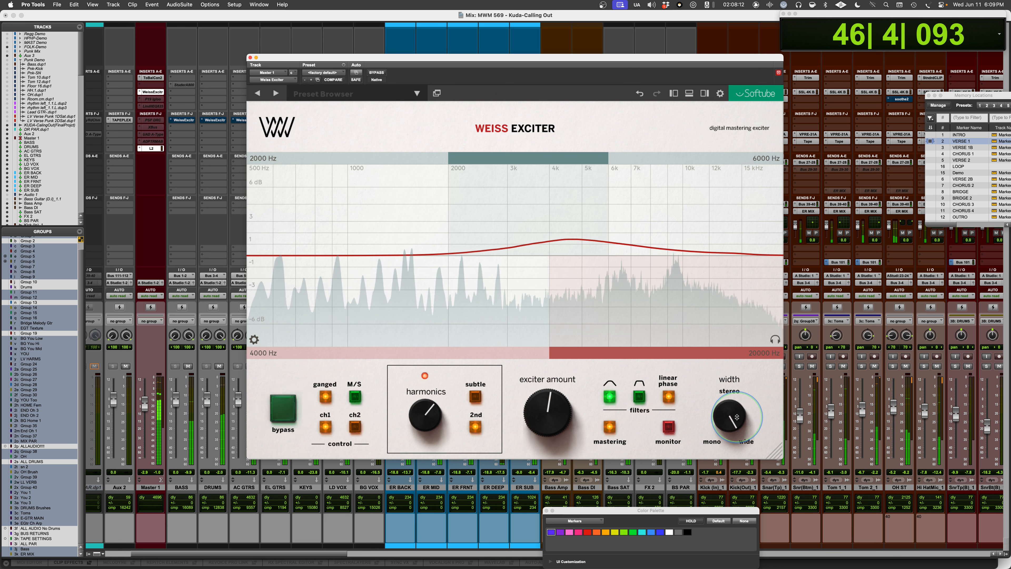
drag(737, 417, 719, 559)
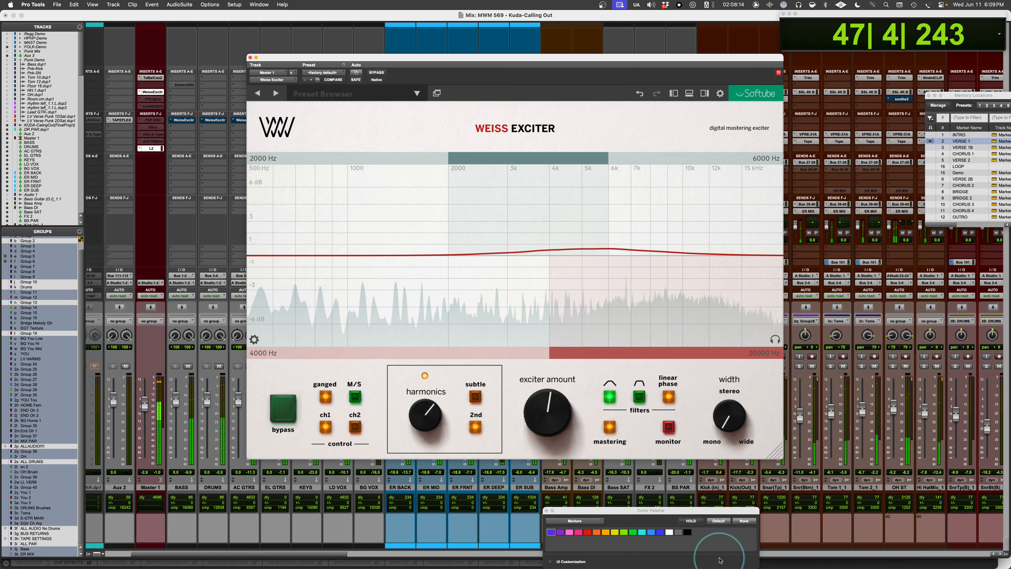
alt+click(732, 423)
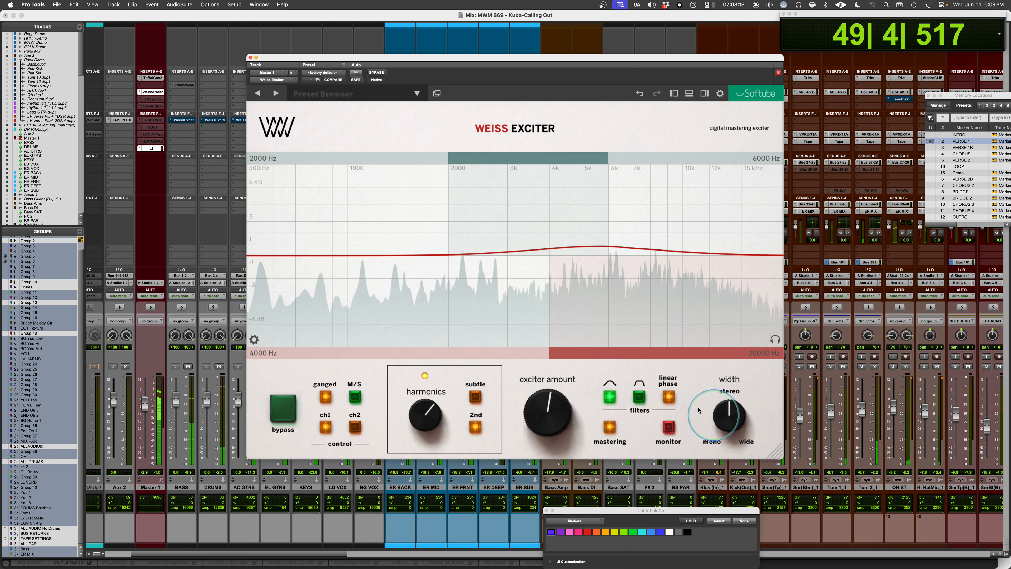
Try the Steep filter slope and return to the gentle slope
click(639, 397)
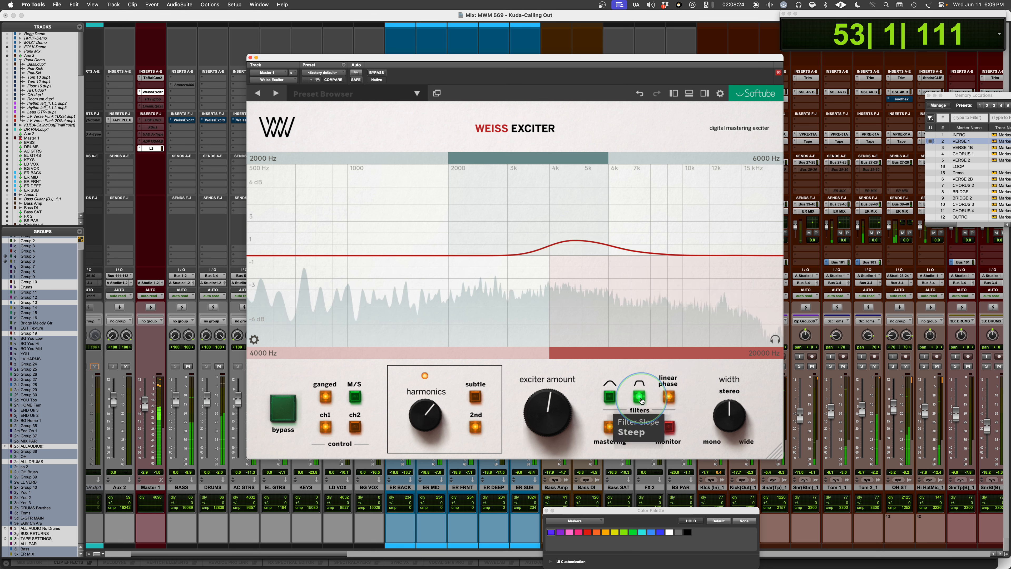
click(609, 397)
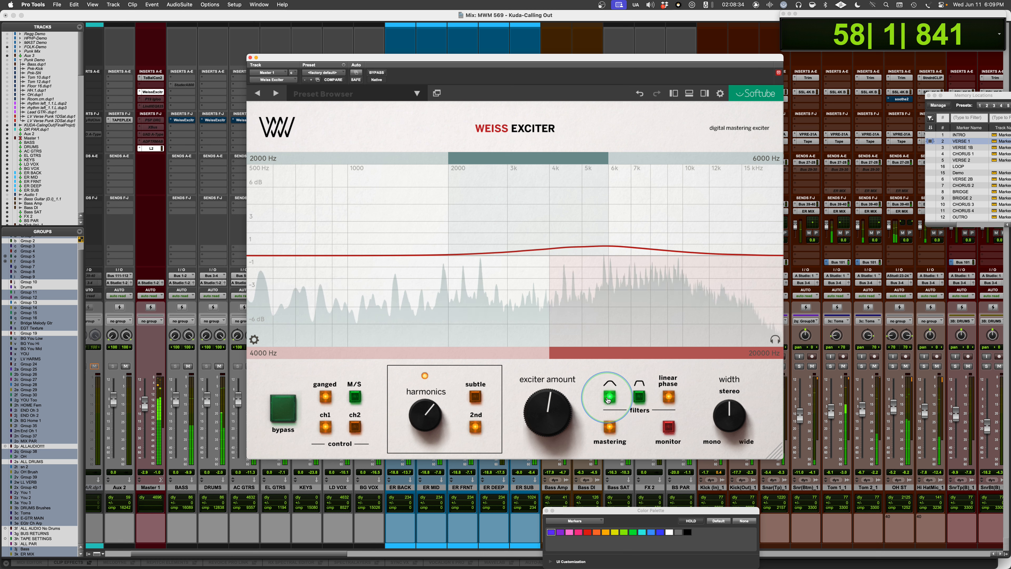
Compare the mix with the exciter insert bypassed and active using the host bypass, and stop playback
click(378, 73)
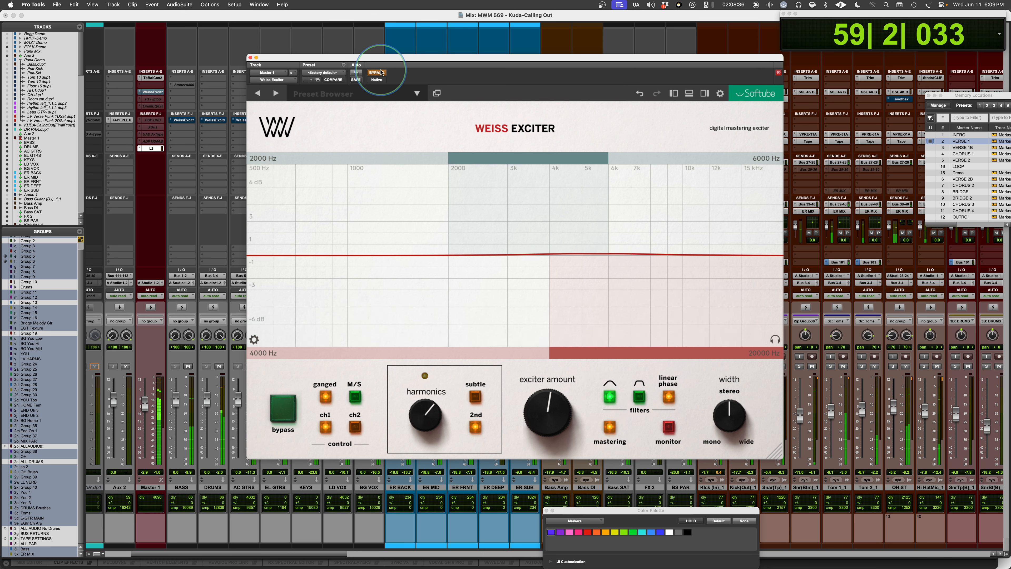
click(378, 72)
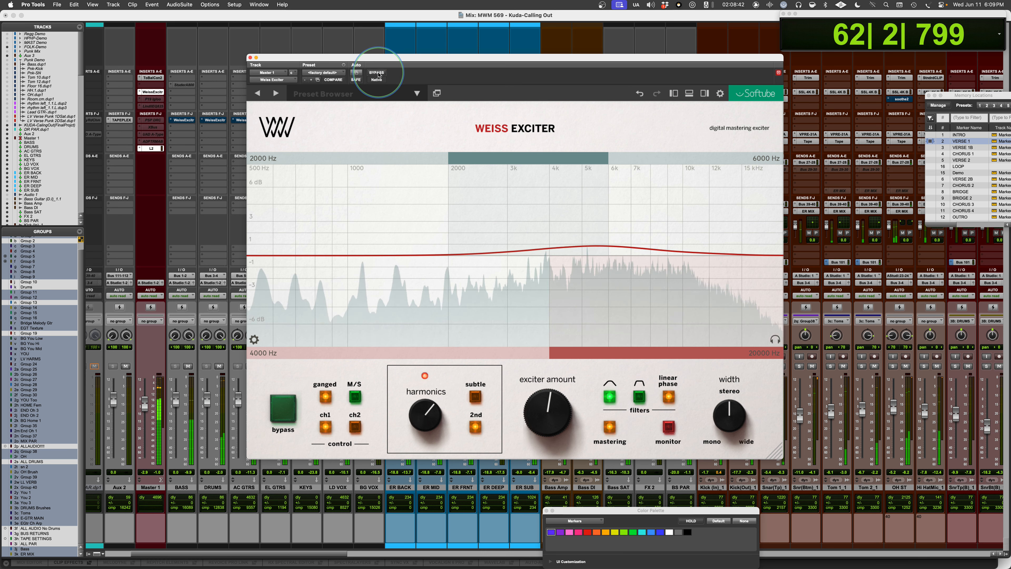
key(space)
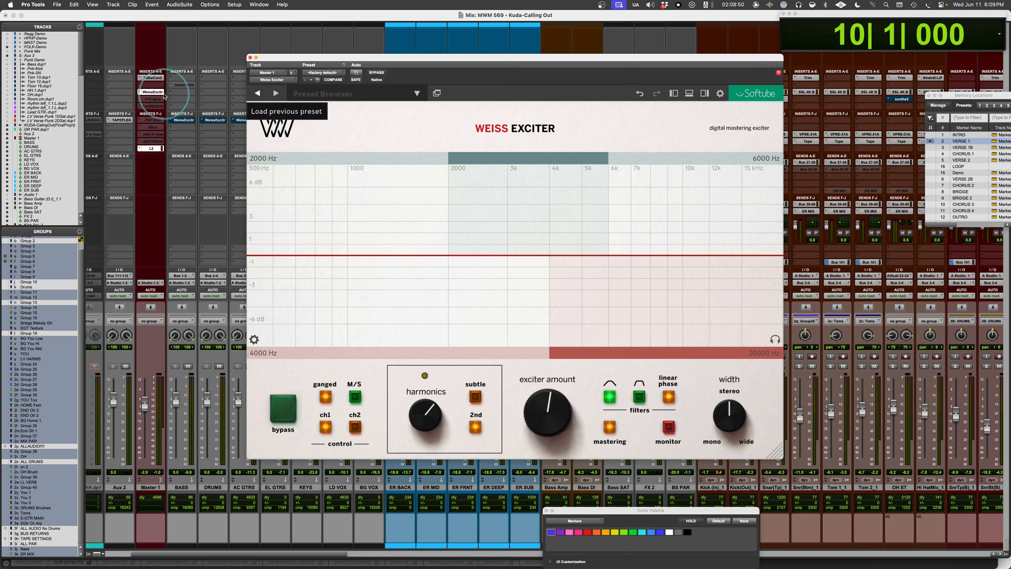
Bypass the Master 1 exciter and set the mutes of the BASS through BG VOX tracks for auditioning the DRUMS track
super+click(155, 95)
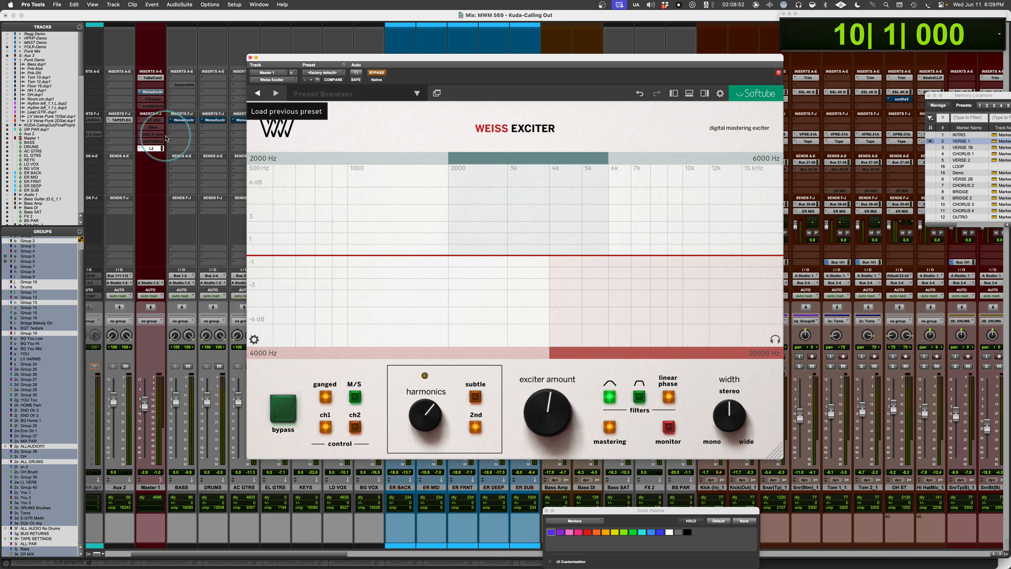
click(188, 366)
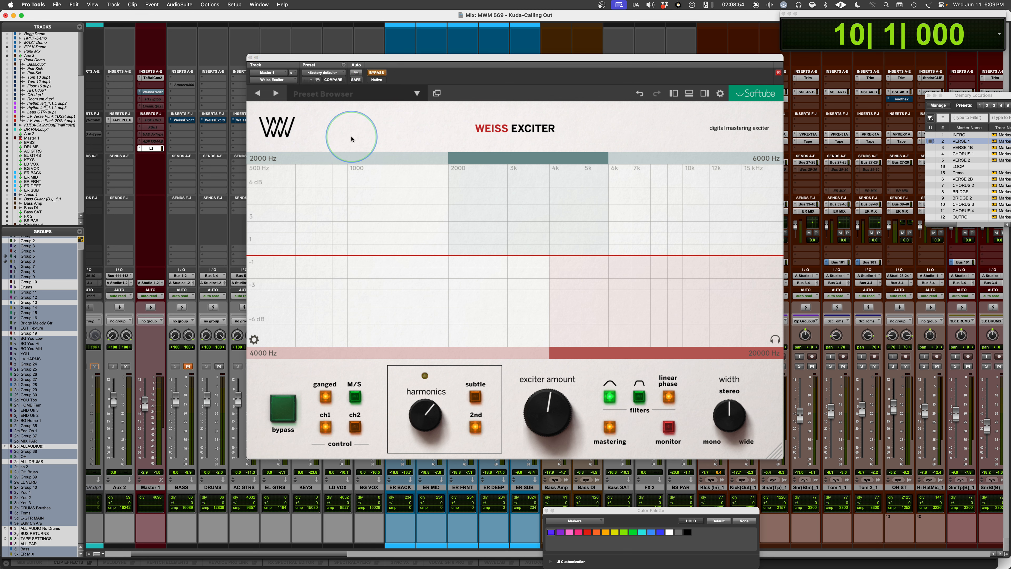
drag(424, 61, 620, 60)
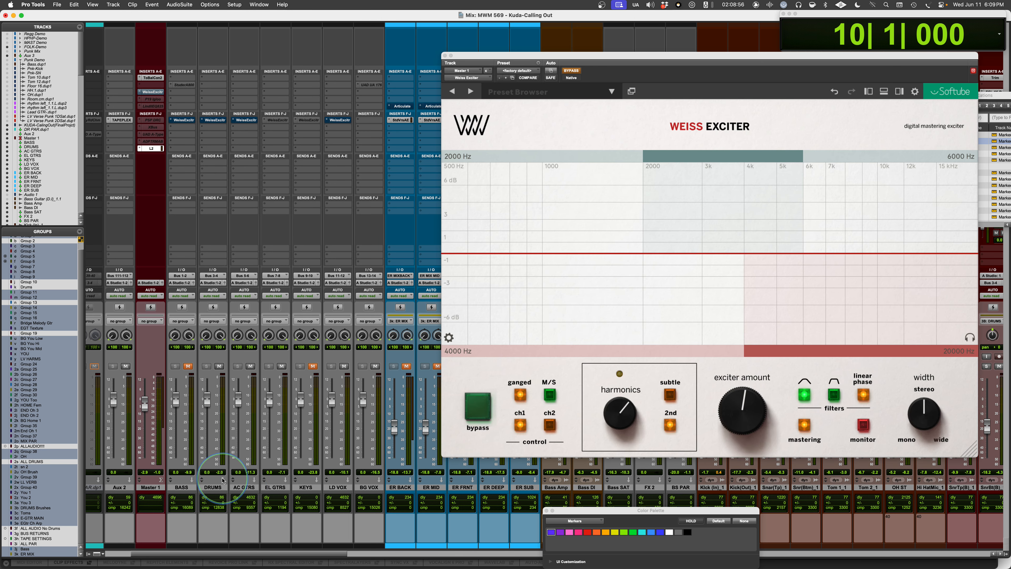
click(181, 486)
shift+click(369, 487)
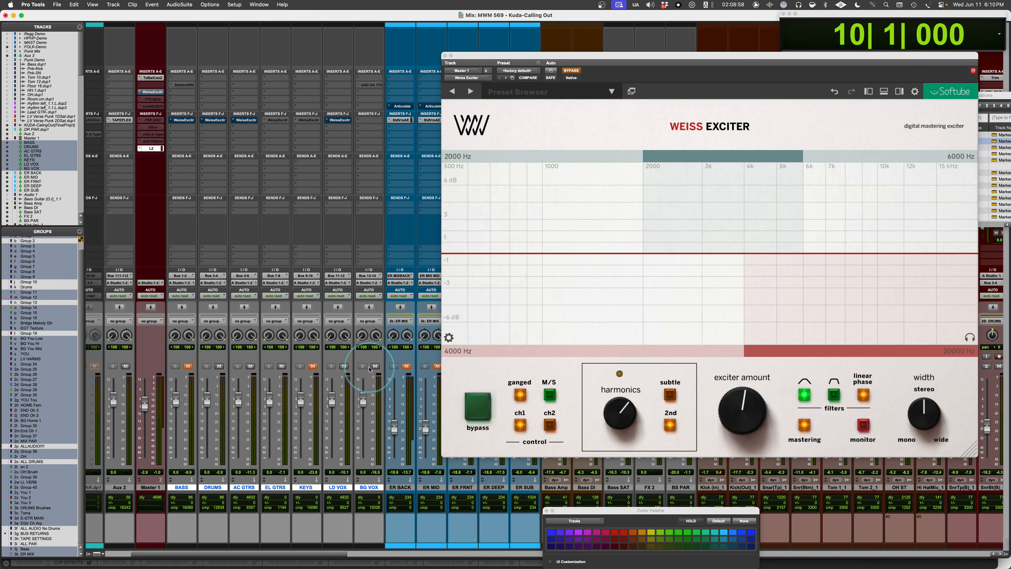
click(218, 366)
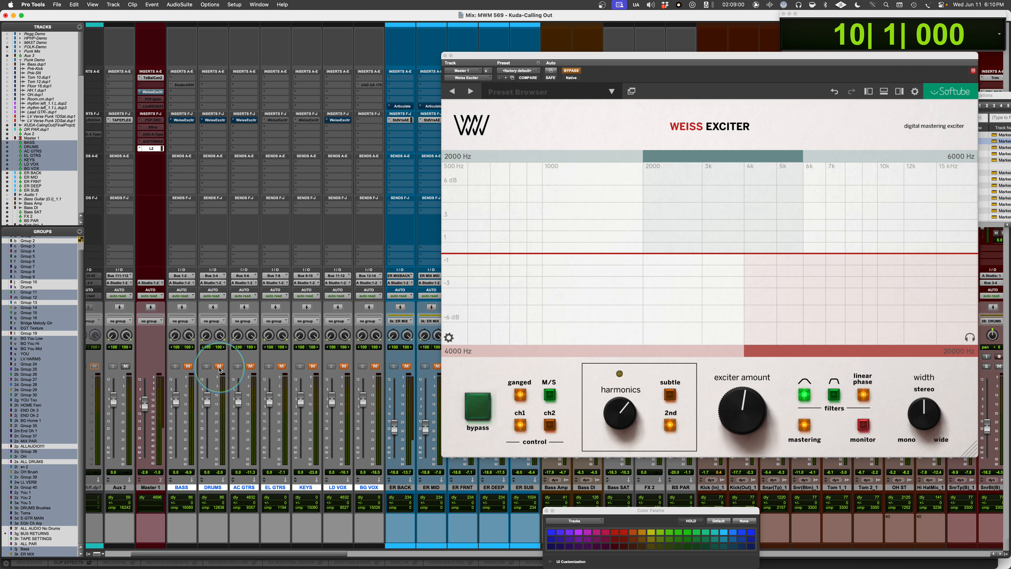
Take the Weiss Exciter on the DRUMS track out of bypass and open its window, repositioning it over the mixer
super+click(212, 121)
click(212, 121)
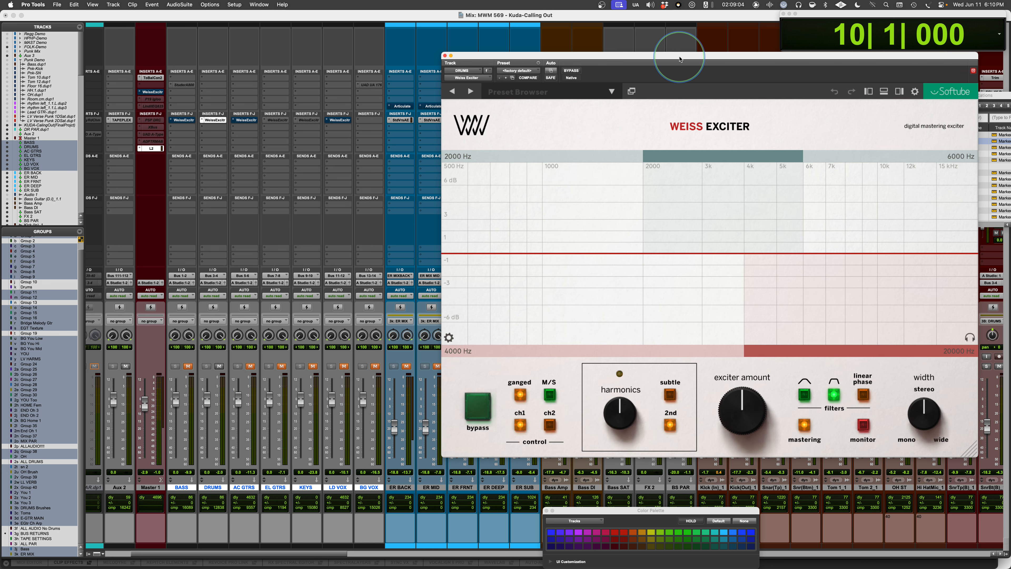
drag(679, 55, 413, 47)
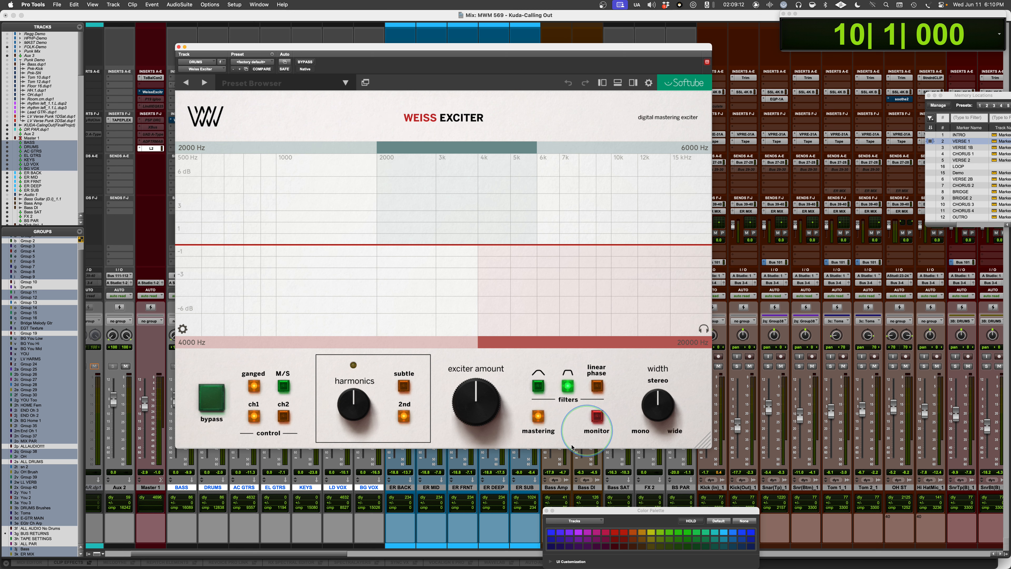
Turn off mastering mode on the DRUMS exciter and, with playback running, set its pre high-pass to 500 Hz and post high-pass to 1003 Hz
click(537, 417)
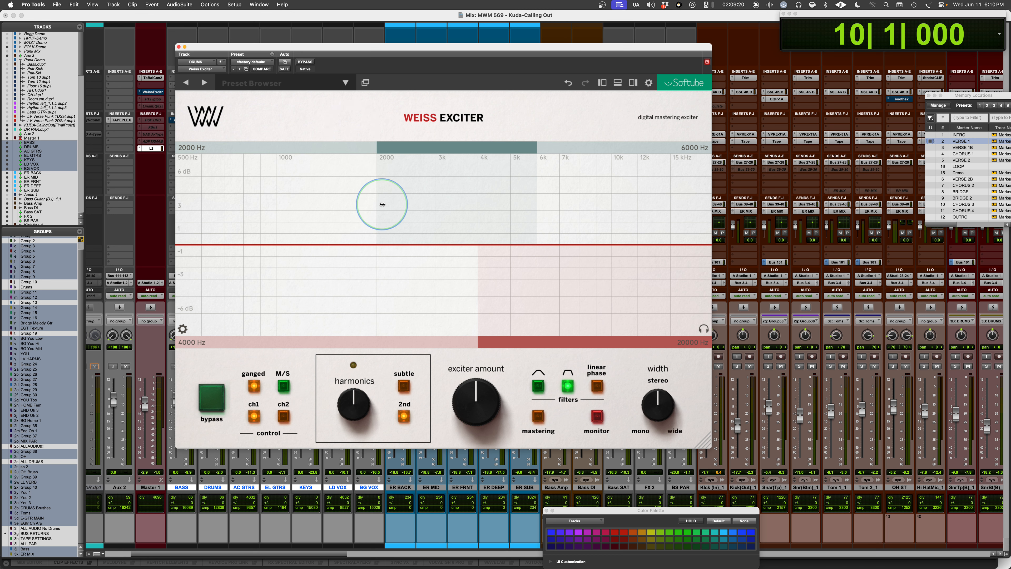
key(space)
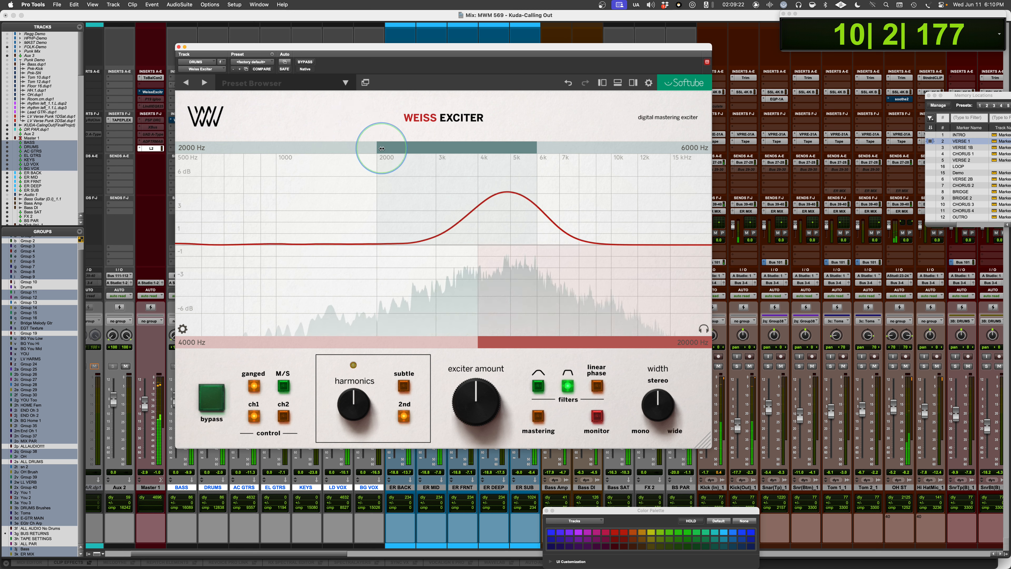
drag(378, 148, 157, 143)
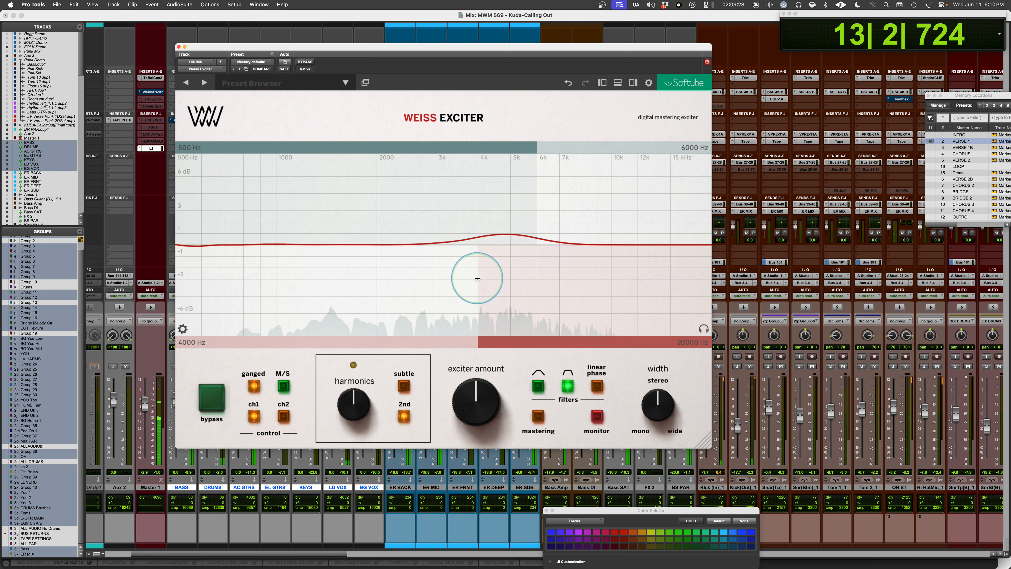
drag(477, 278, 264, 268)
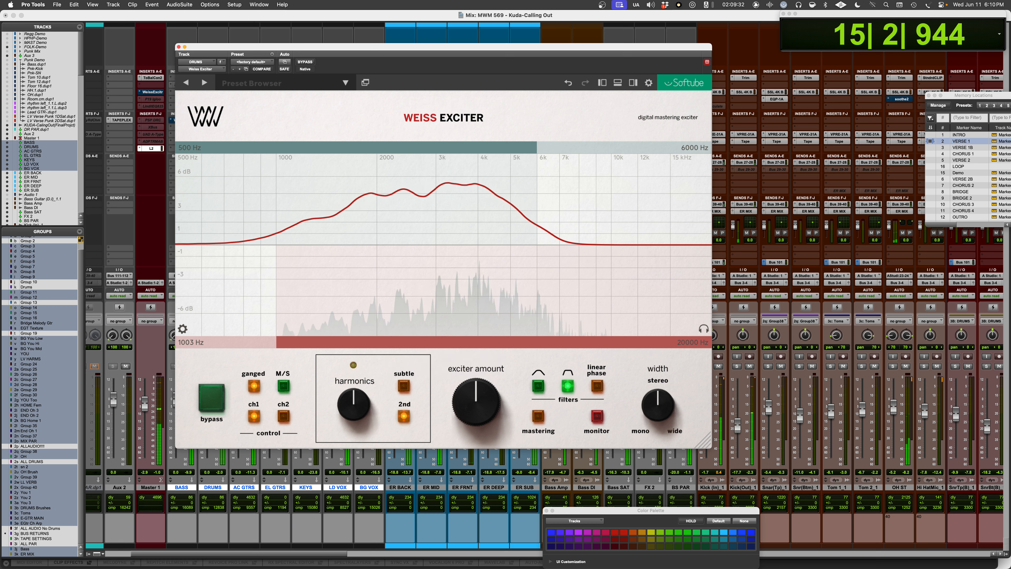
Recall the LOOP memory location and play the drums from there
click(971, 147)
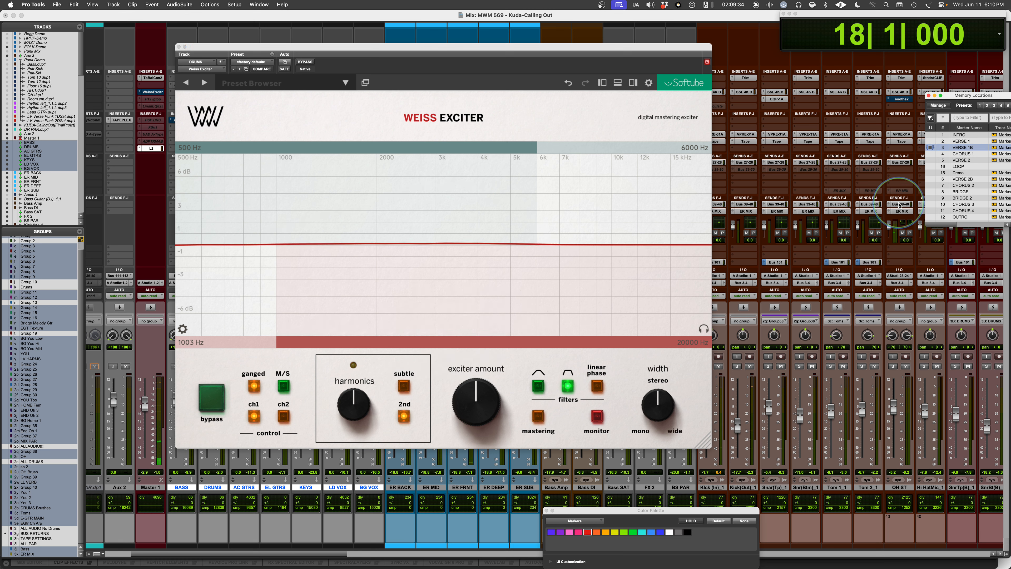
click(957, 167)
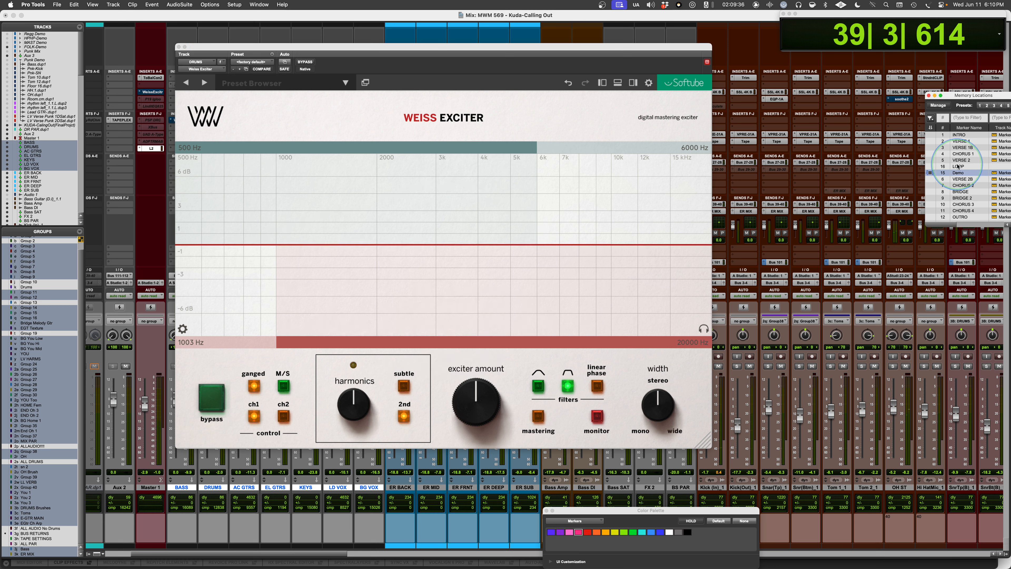
key(space)
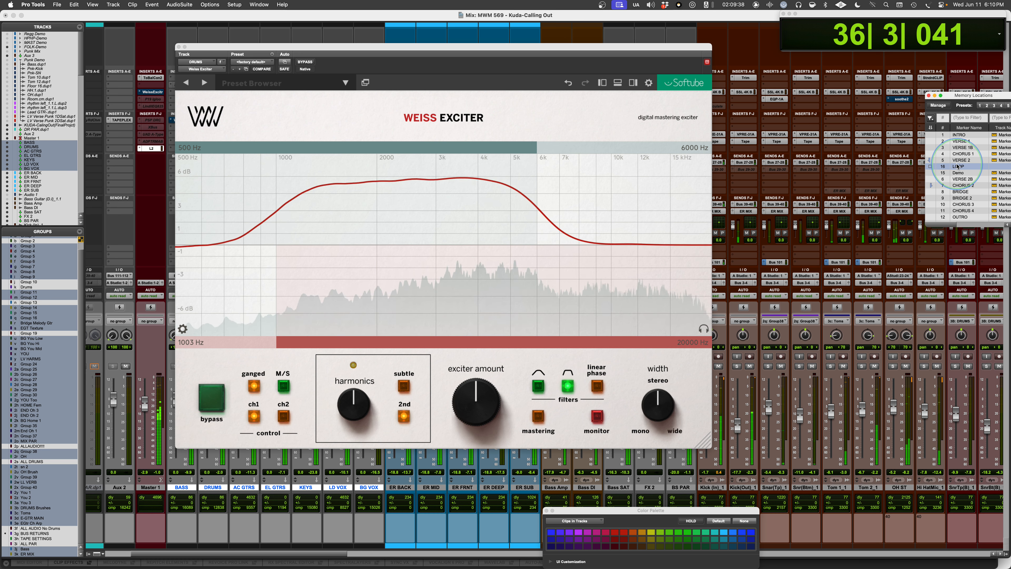
click(696, 229)
Pull the exciter amount right down, then bring it partway back up while the drums play
click(346, 405)
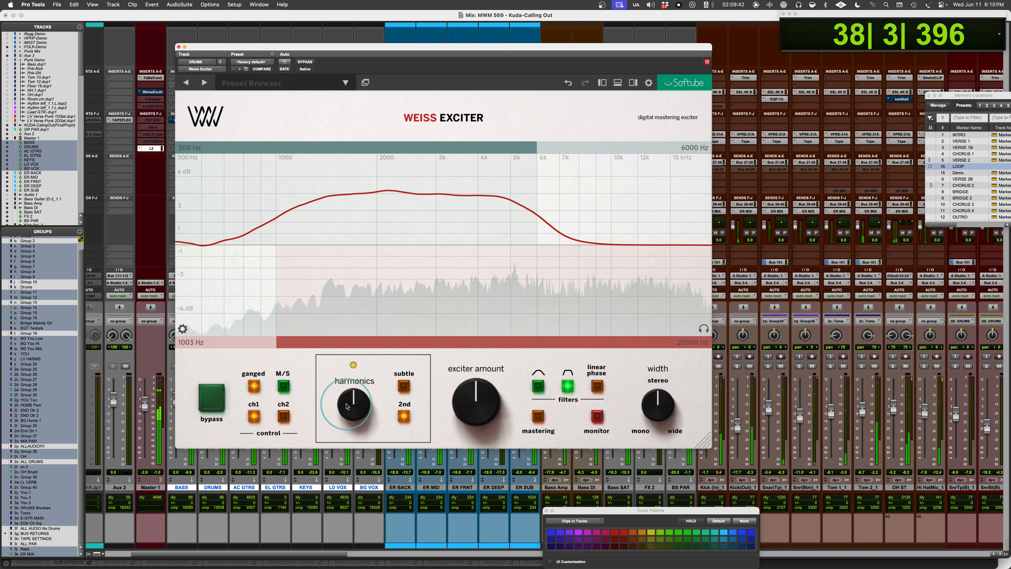
drag(476, 402, 398, 564)
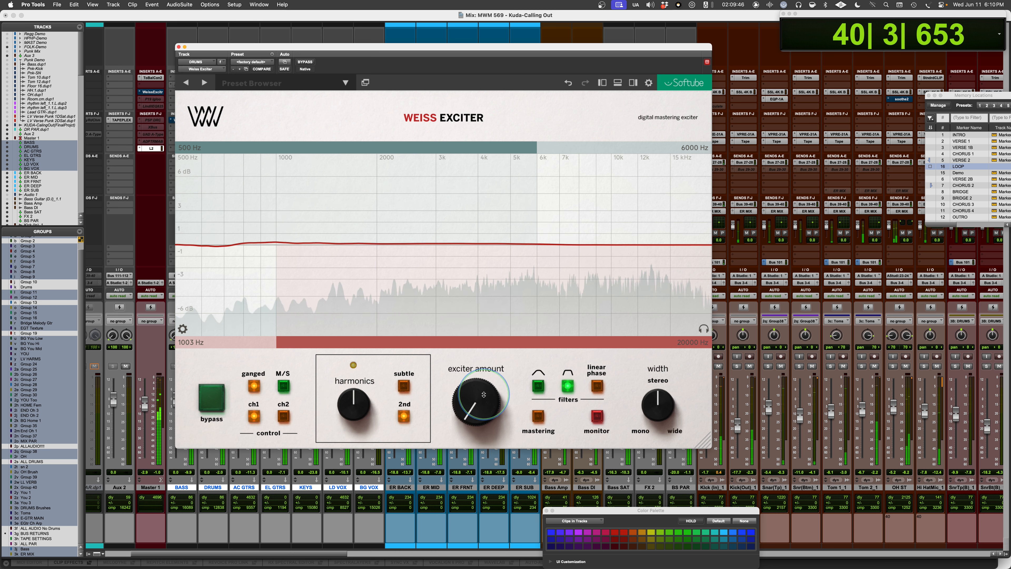
drag(468, 413, 461, 369)
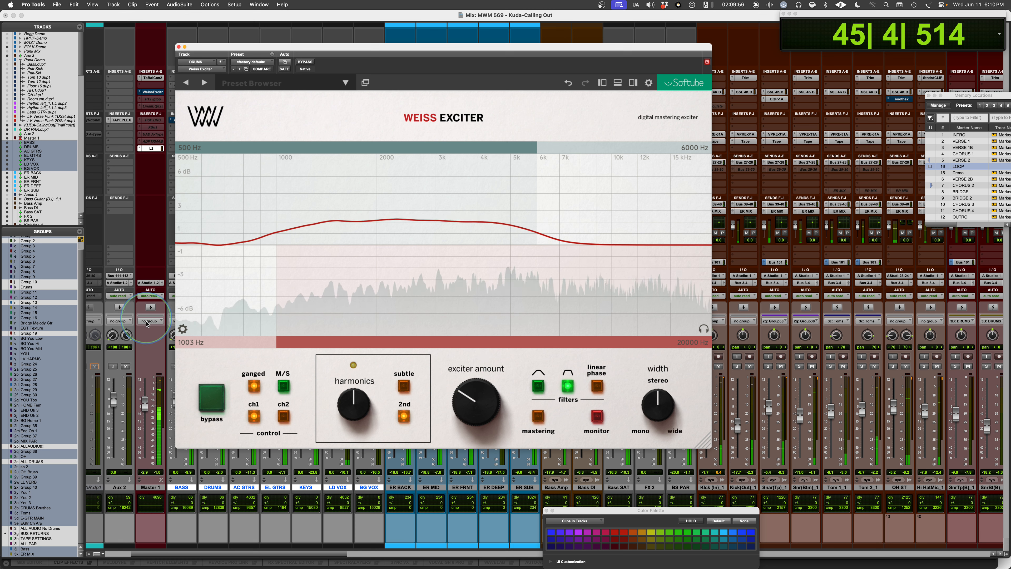
In the exciter's settings, try the 2nd harmonic level at 100 % and set it to 52 %
click(183, 329)
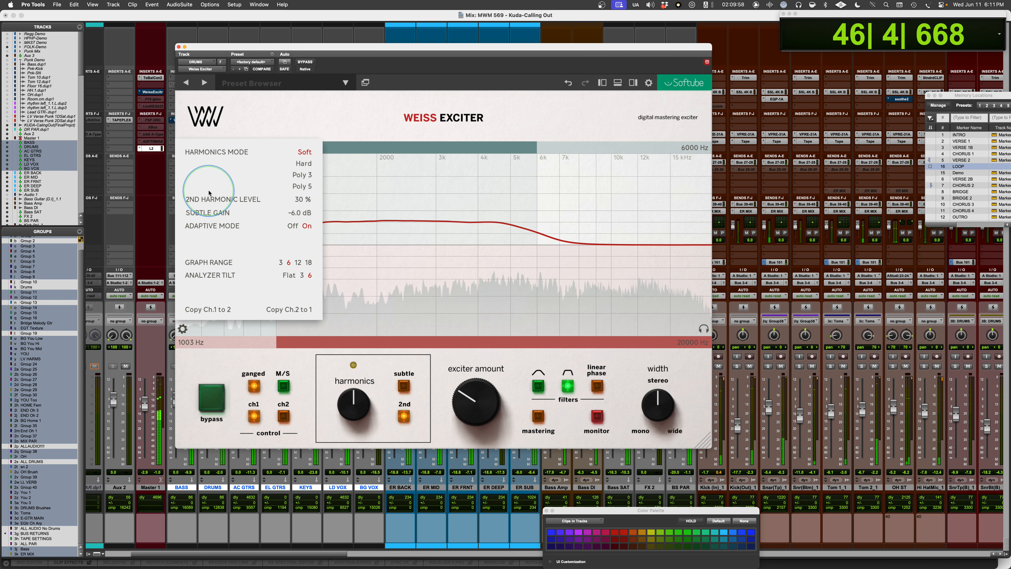
drag(212, 201, 453, 199)
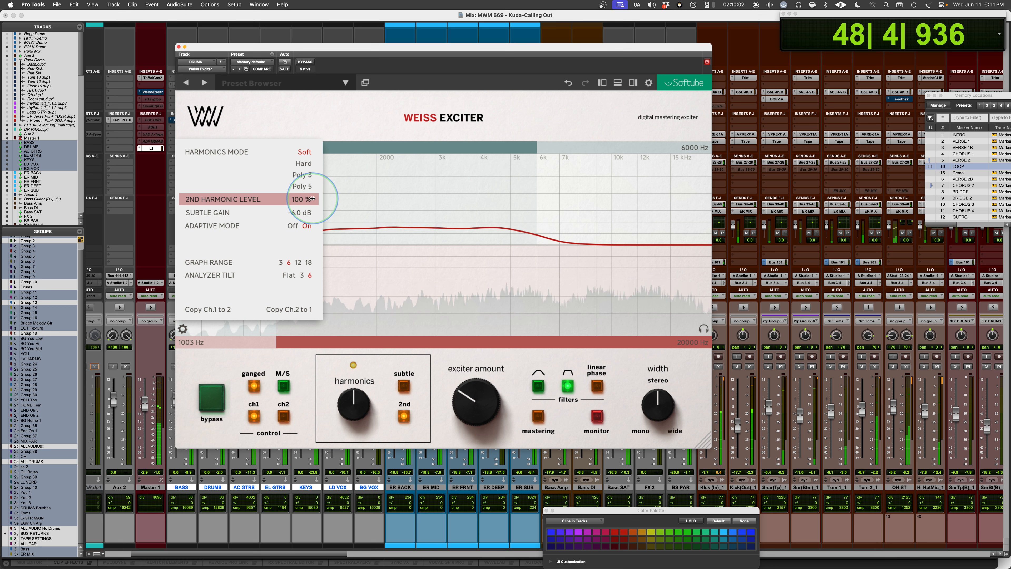
drag(312, 199, 202, 200)
Compare the drums with the exciter bypassed and active at the new harmonic level, and close its settings
click(204, 406)
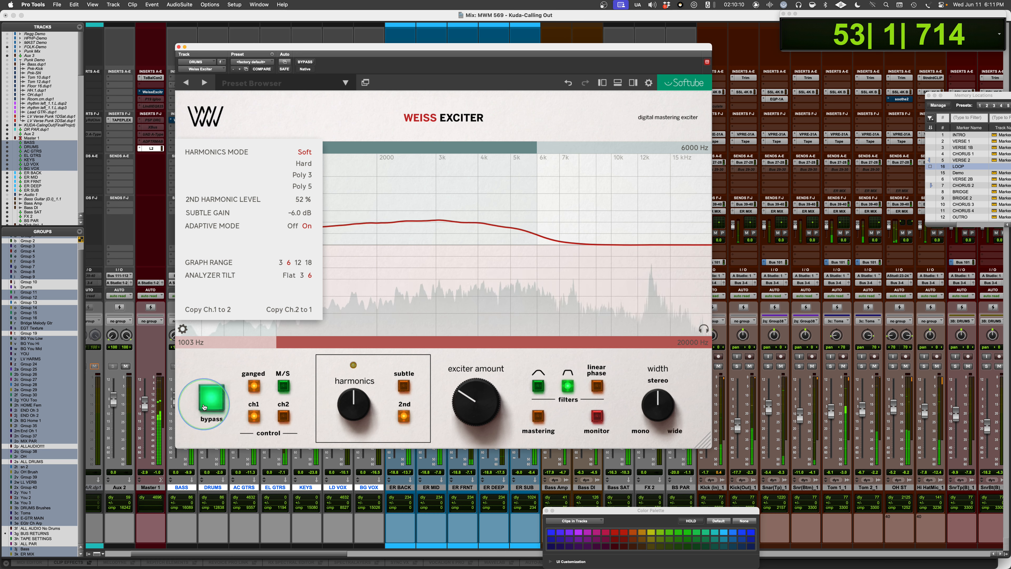
click(204, 407)
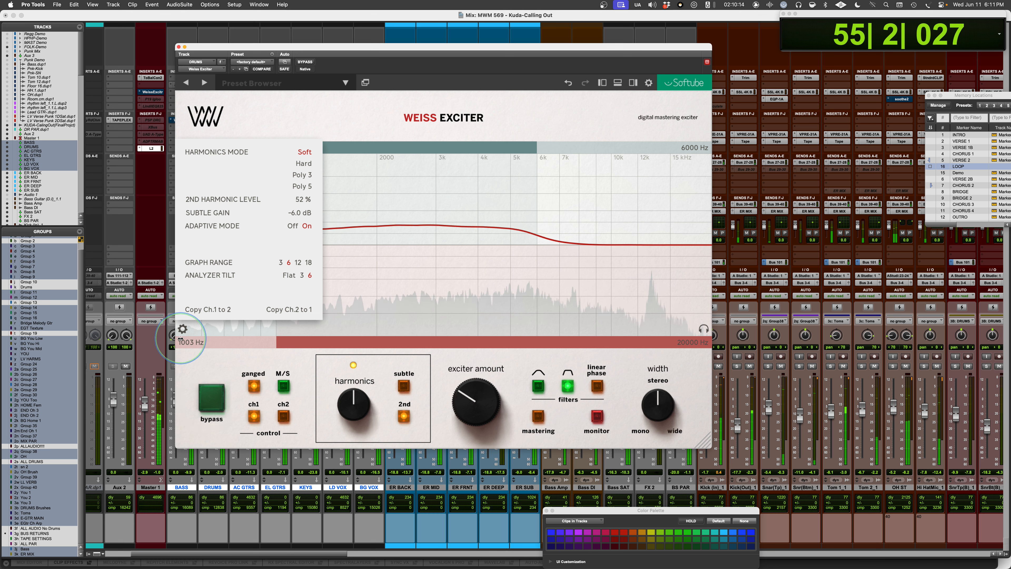
click(182, 329)
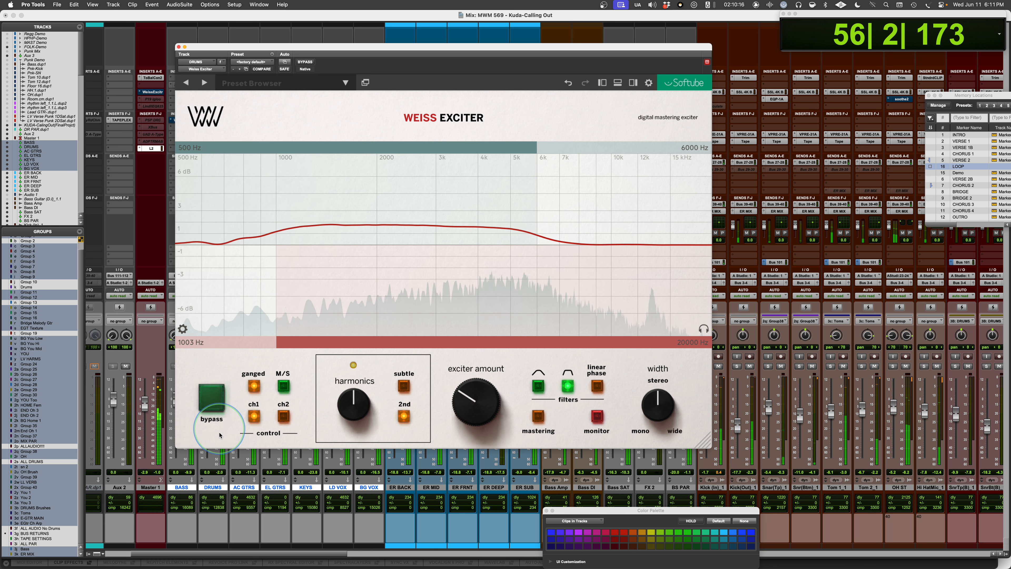
Lower the exciter amount to about -14.4 dB and compare the drums bypassed and active
drag(462, 406, 453, 415)
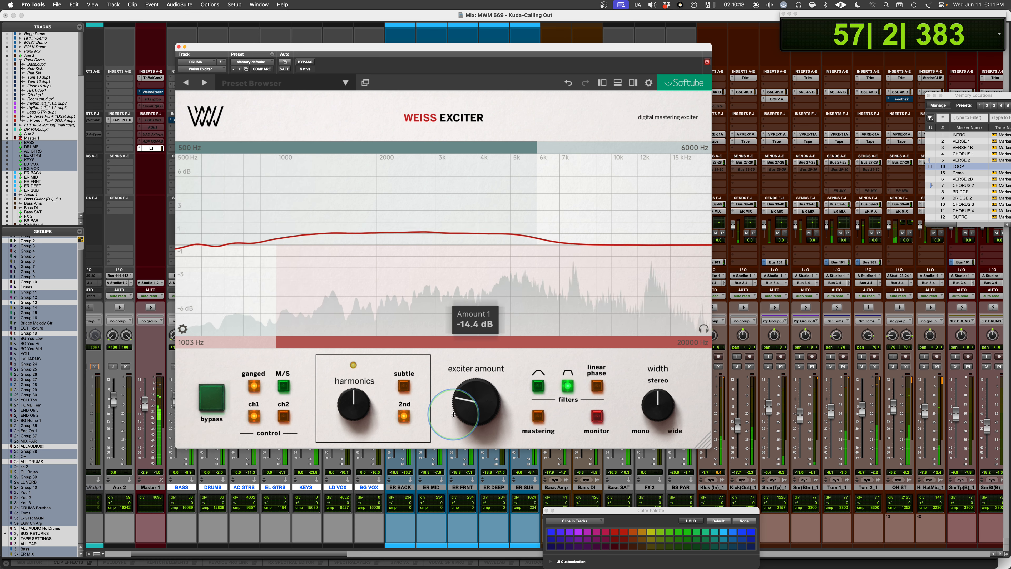
click(211, 406)
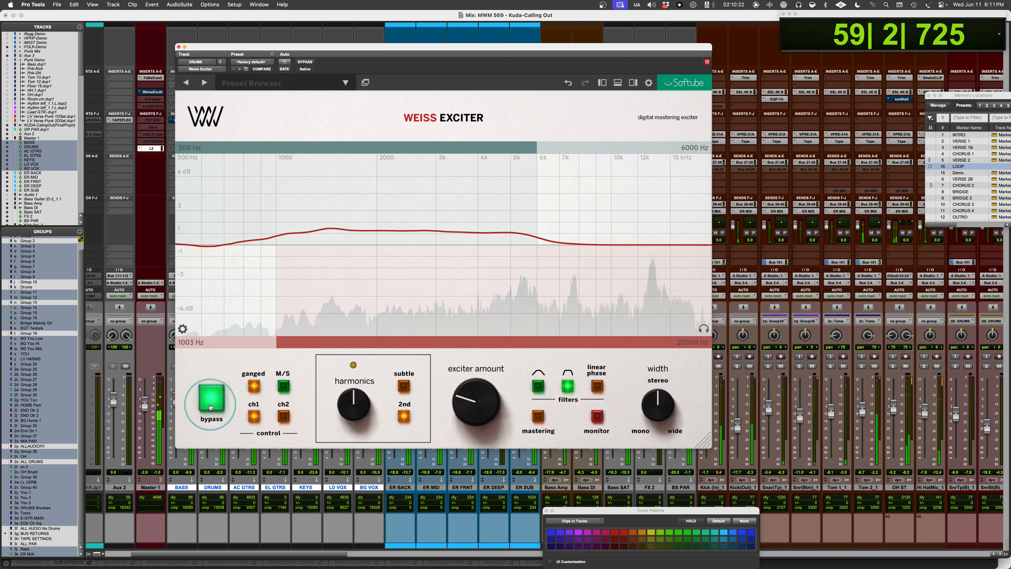
click(211, 405)
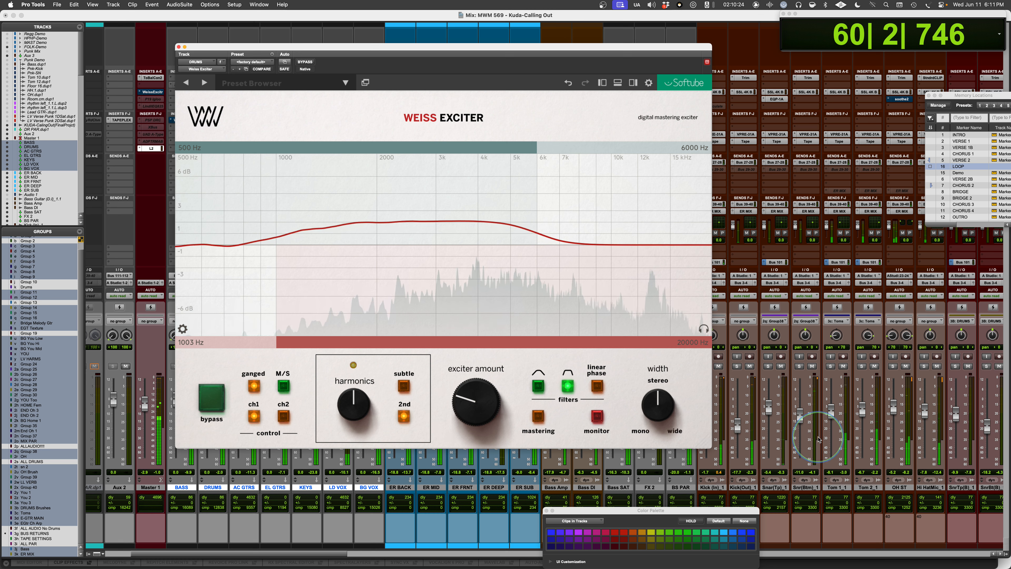
Replay the loop with the gentle filter slope, compare it bypassed and active, and return to the steep slope
click(591, 383)
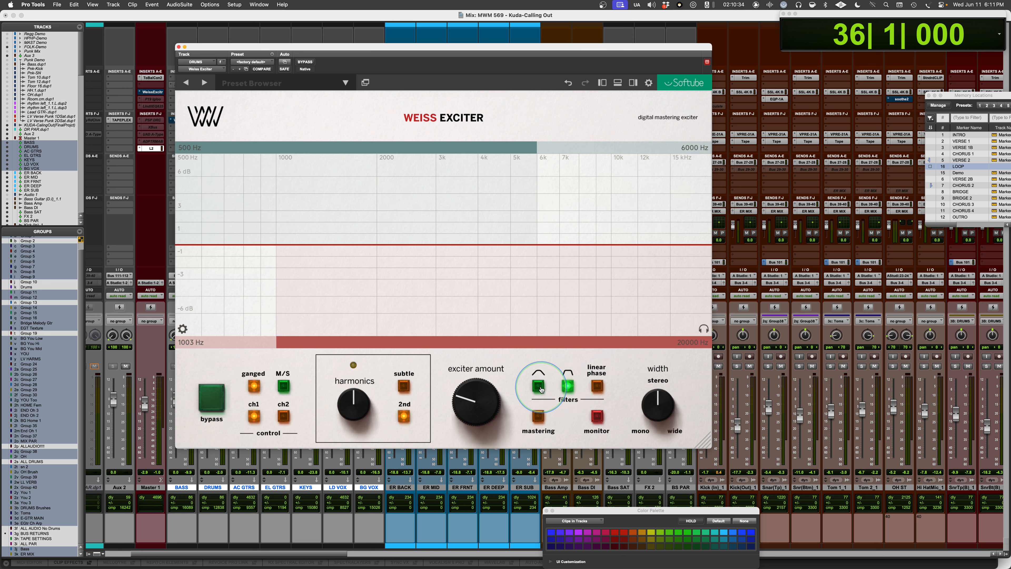
key(space)
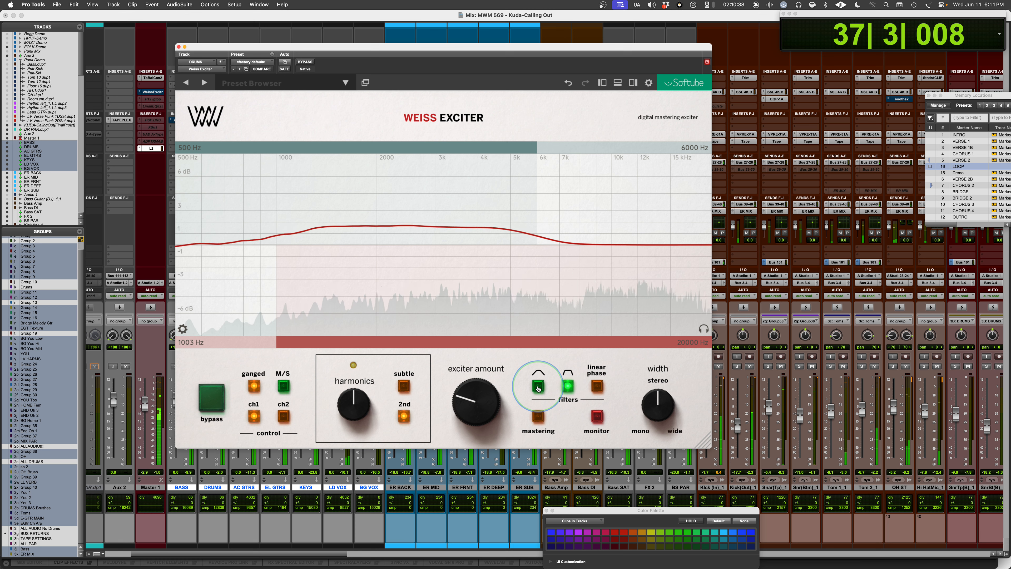
click(538, 386)
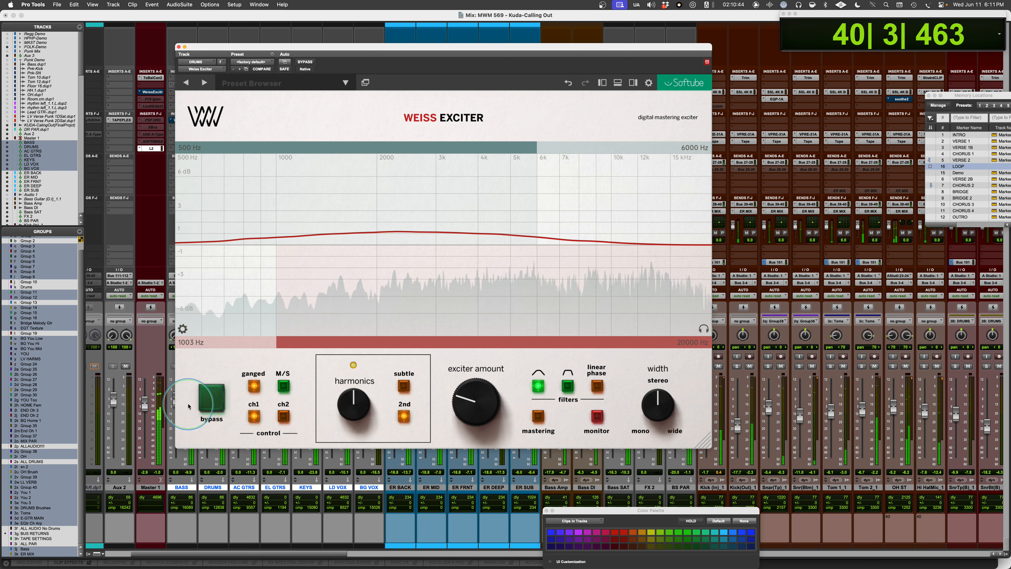
click(210, 400)
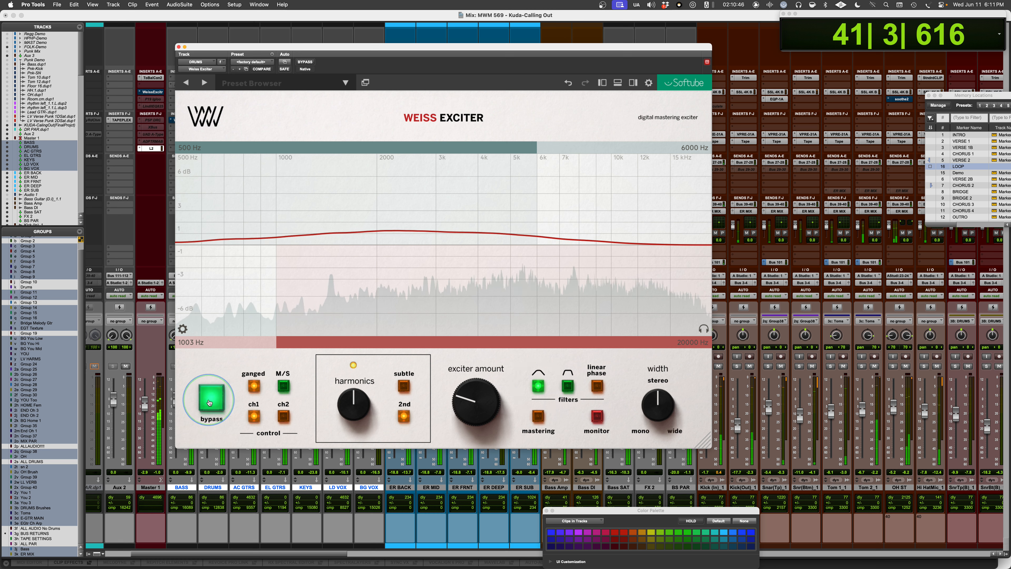
click(209, 402)
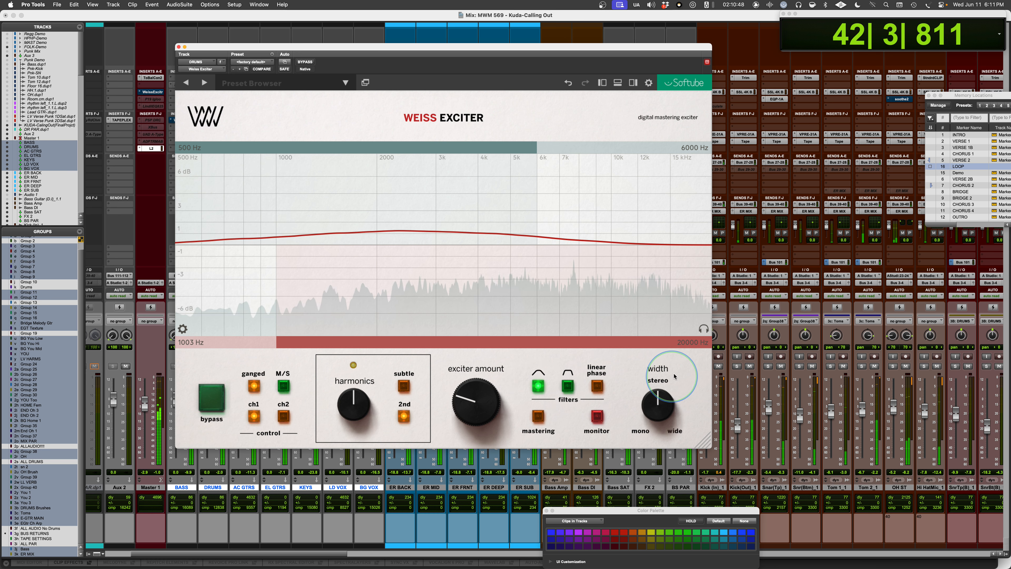
click(566, 390)
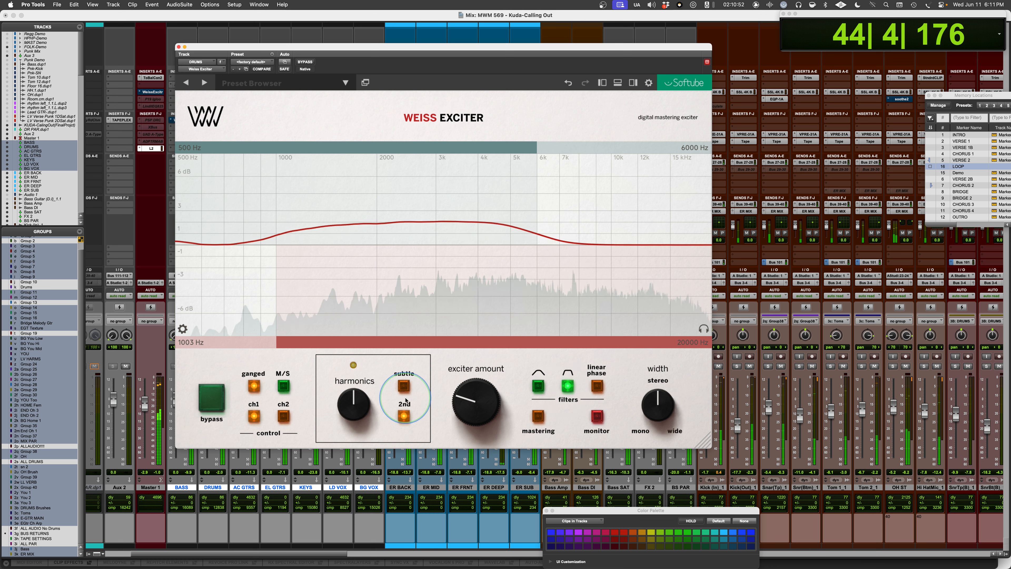
Turn on linear phase, choose the Steep filter slope, and compare the drums with the exciter bypassed and active
click(597, 386)
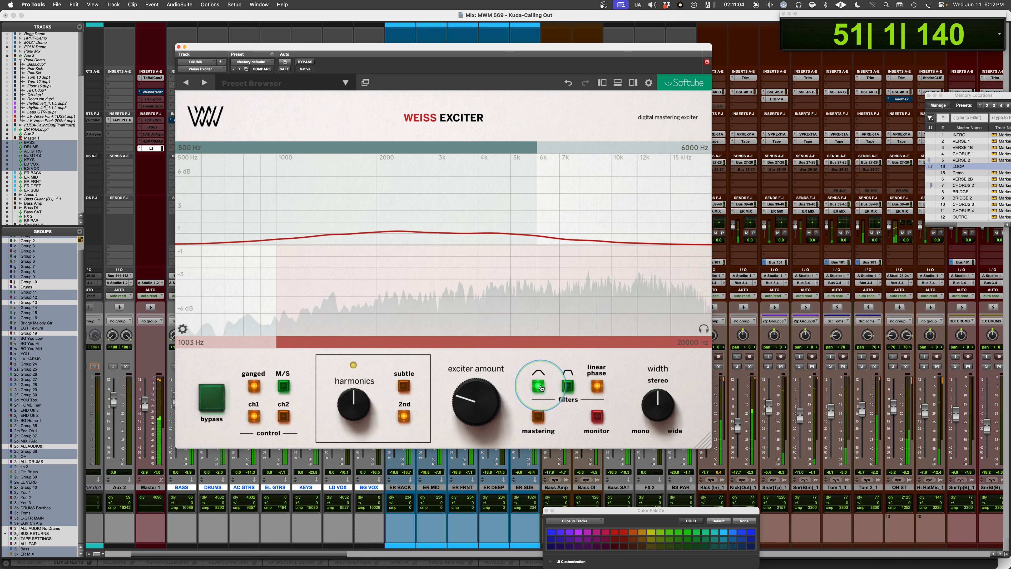
click(567, 385)
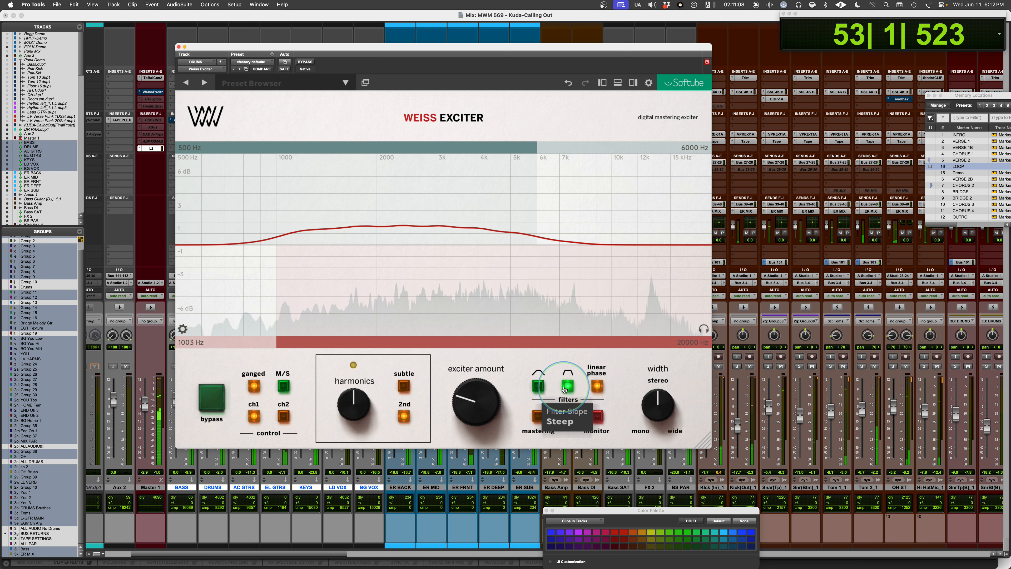
click(209, 405)
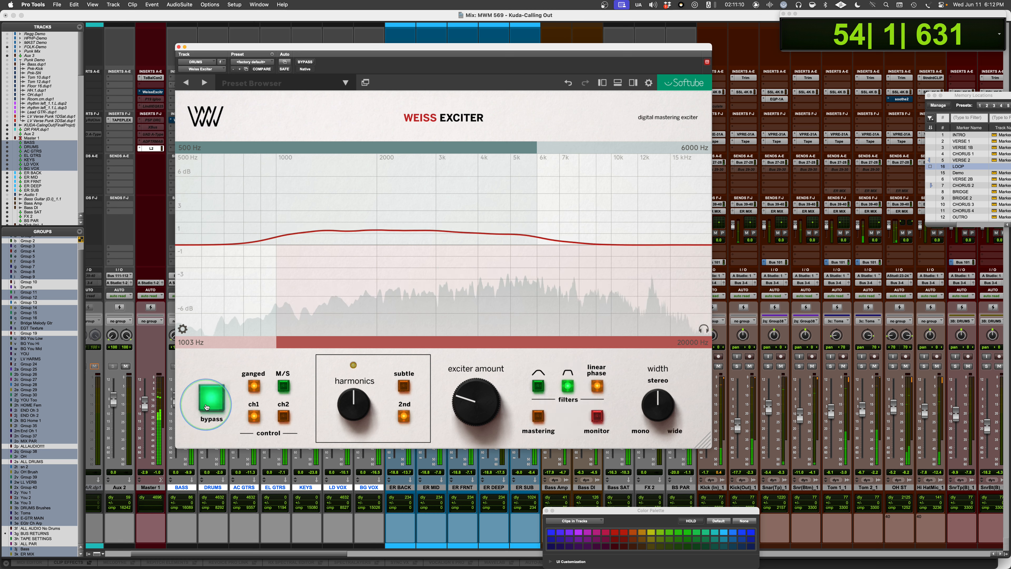
click(206, 406)
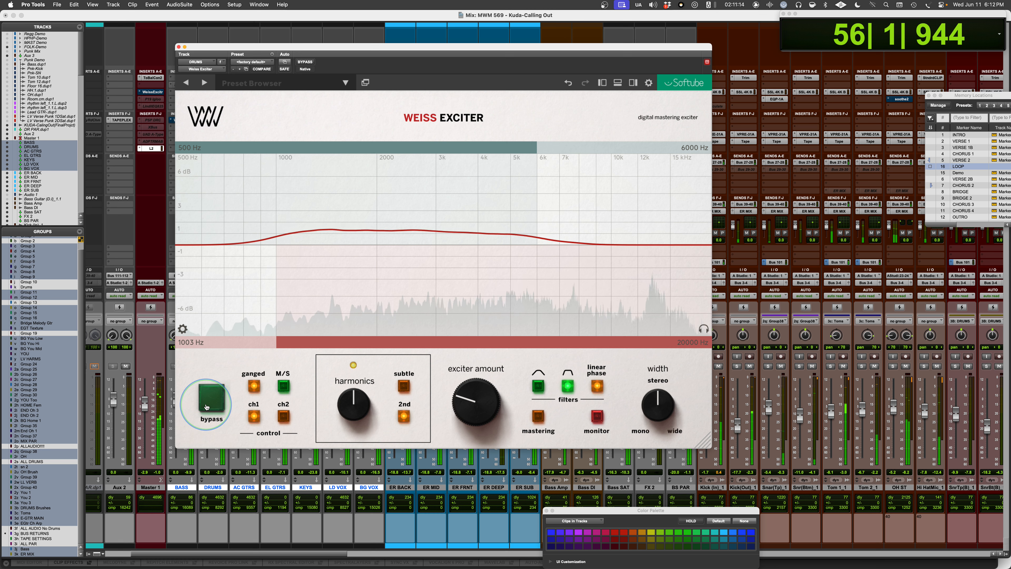
click(615, 379)
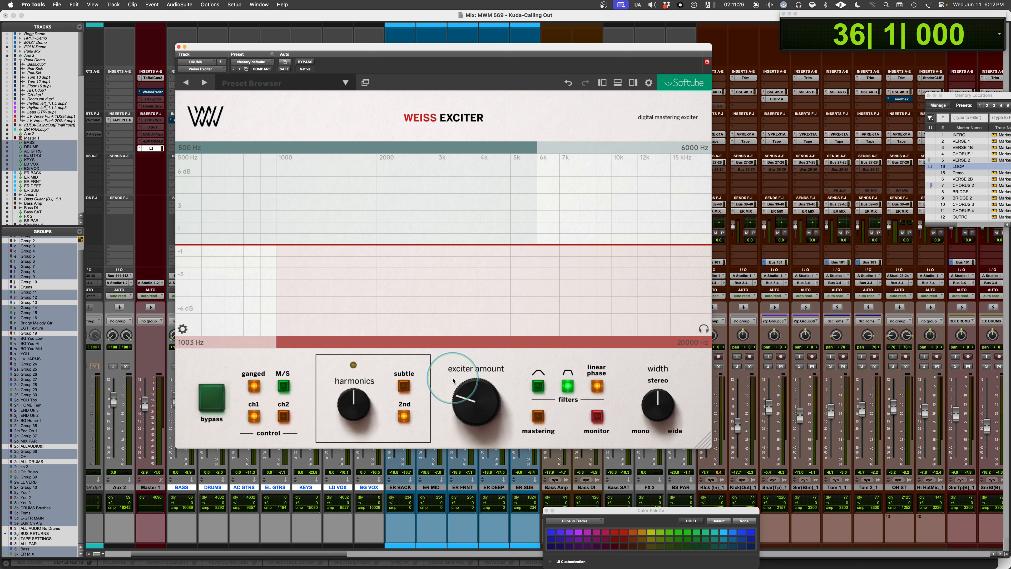
Review the 2nd harmonic level in the exciter's settings, and close the DRUMS exciter window
click(182, 328)
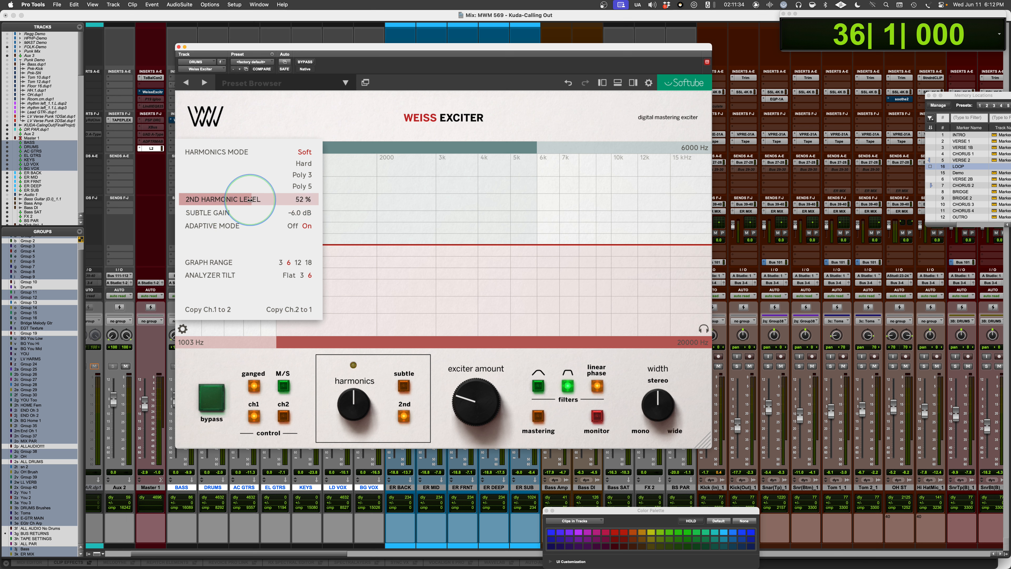
click(183, 329)
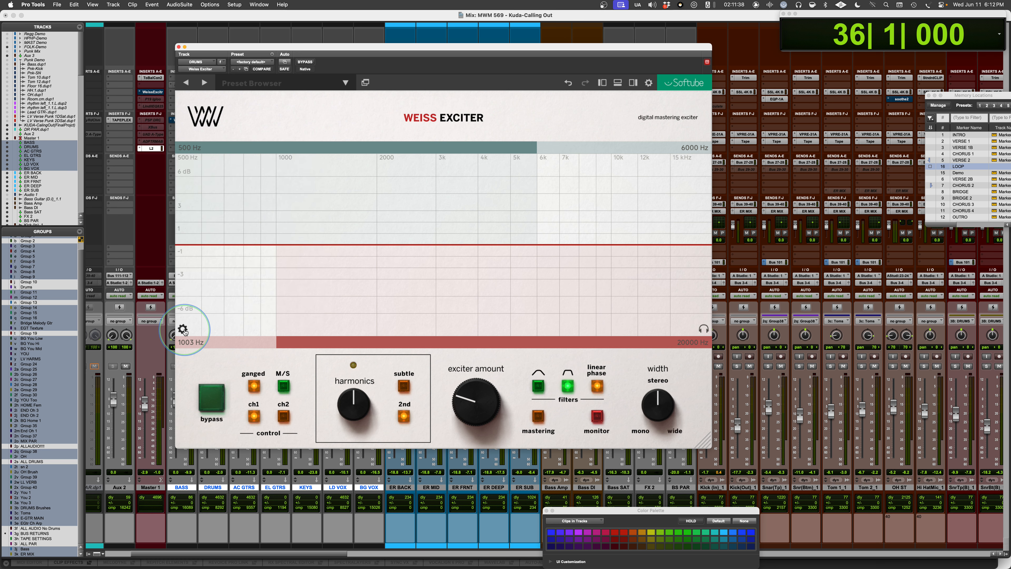
click(178, 47)
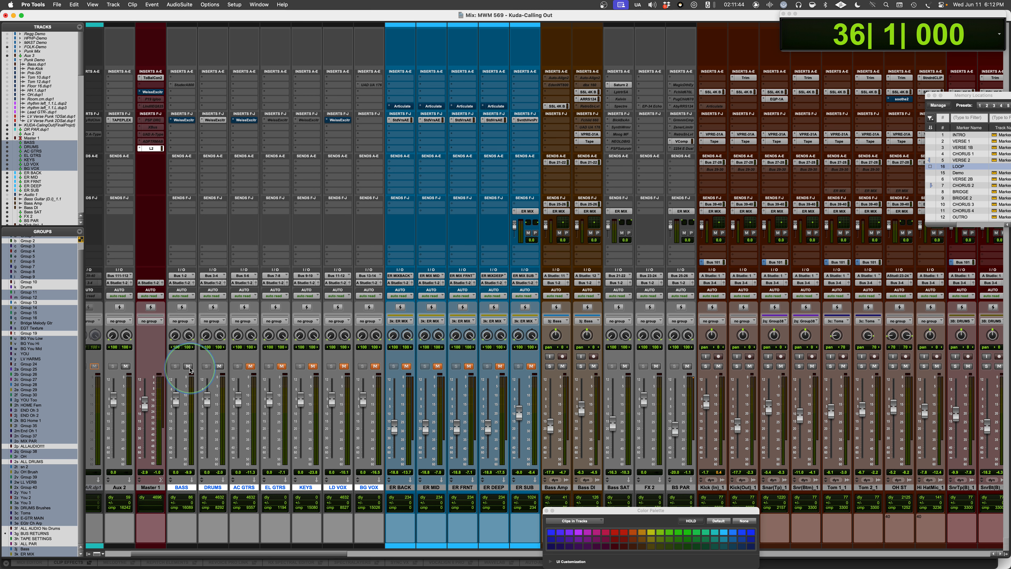
Open the BASS track's Weiss Exciter and set its pre filters to 500 Hz and 2012 Hz and its post high-pass to 703 Hz
click(184, 120)
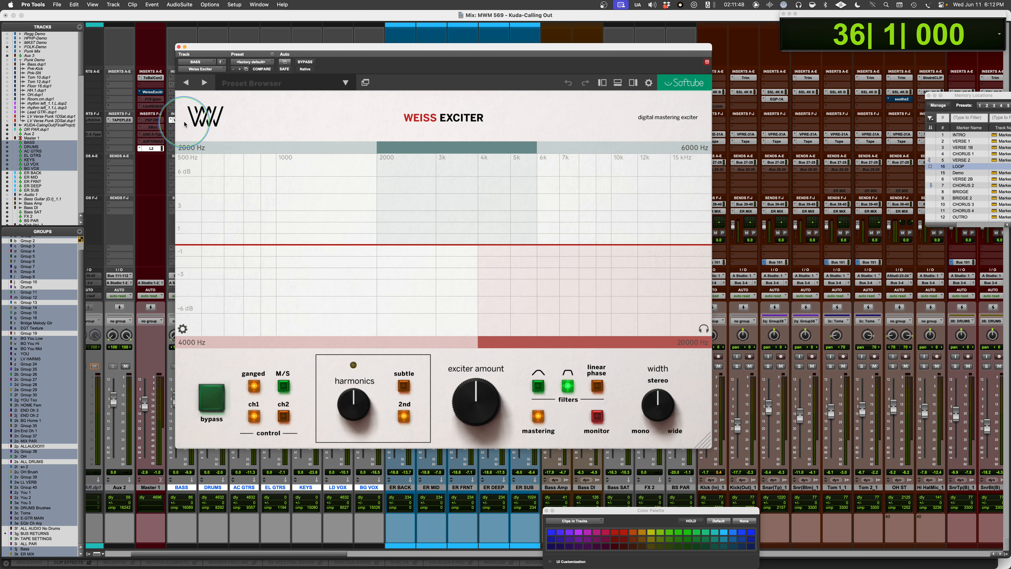
drag(378, 148, 139, 146)
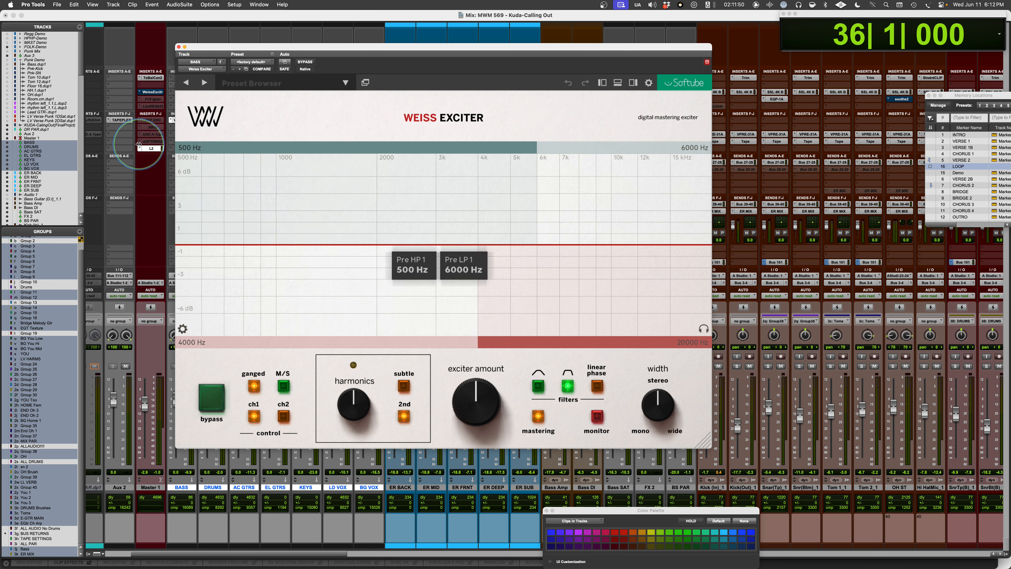
drag(530, 147, 378, 142)
drag(478, 307, 226, 285)
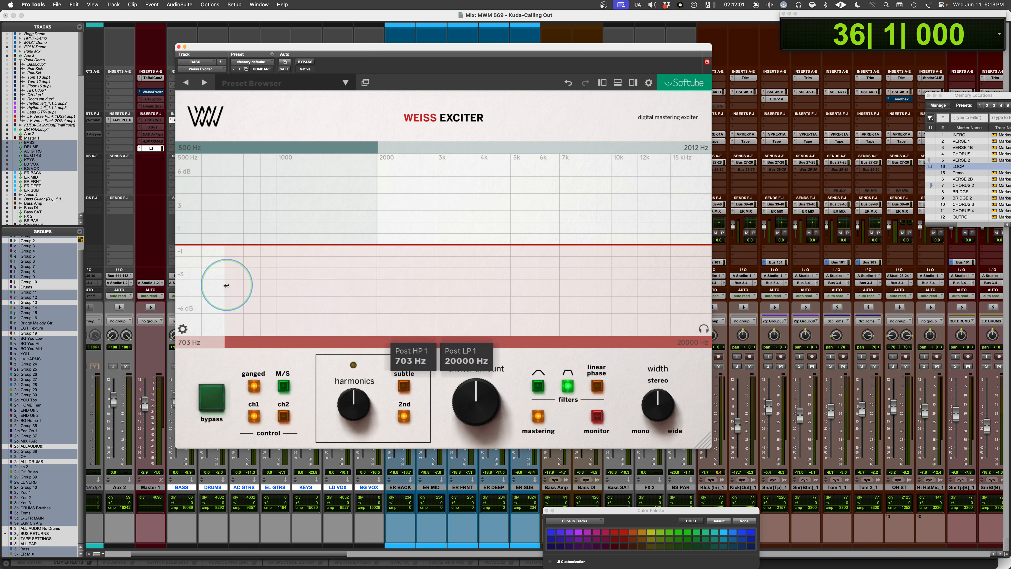
Set the BASS exciter's post filters to a 1000 Hz high-pass and a 4038 Hz low-pass
double_click(241, 342)
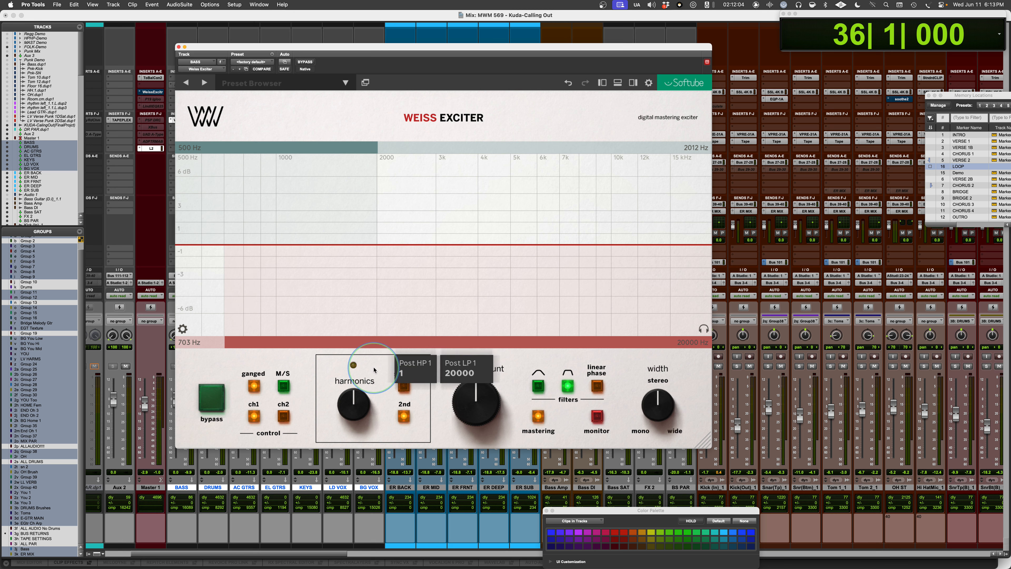
text(100)
key(Return)
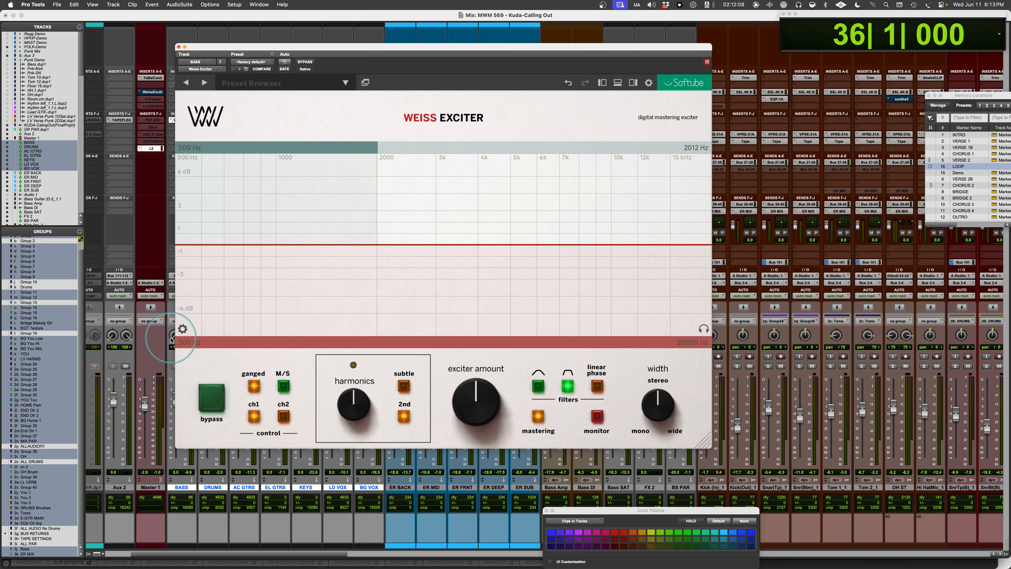
double_click(186, 342)
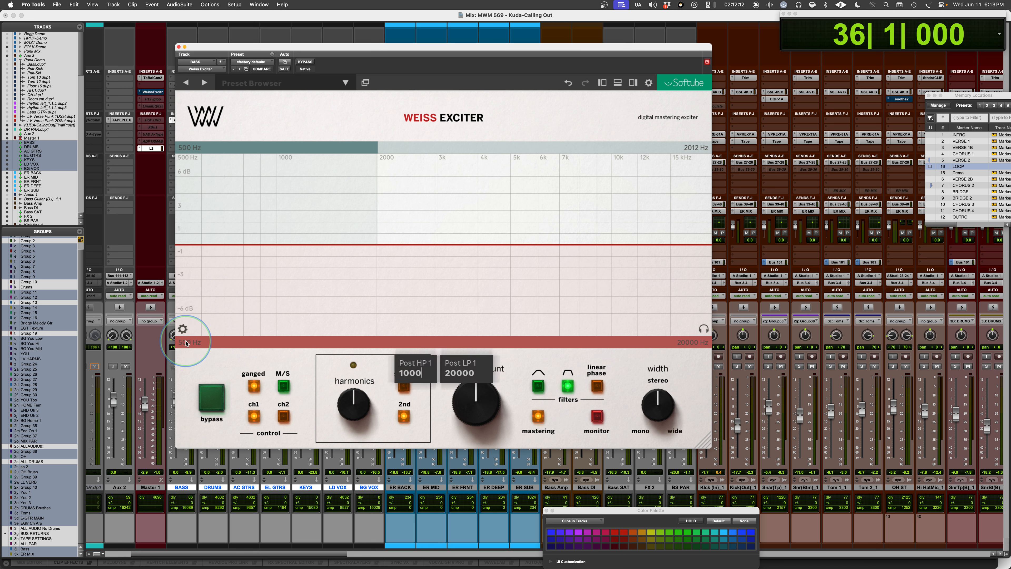
key(Return)
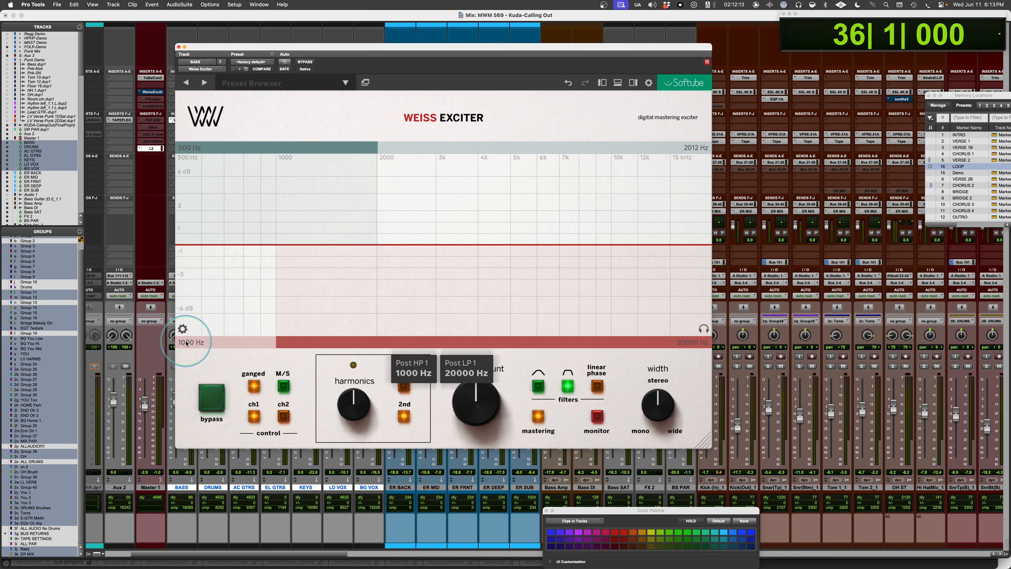
click(712, 342)
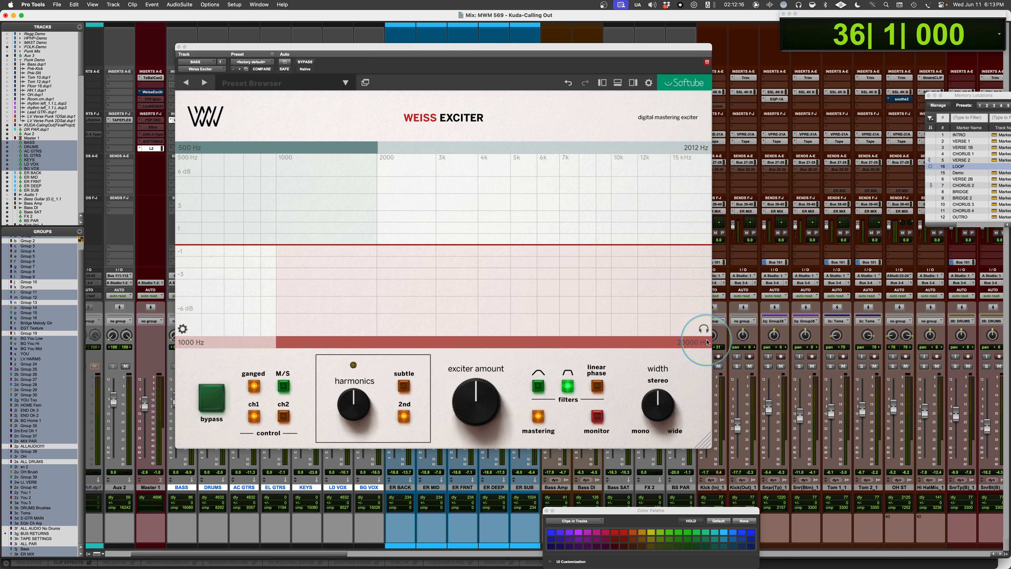
drag(707, 343, 463, 329)
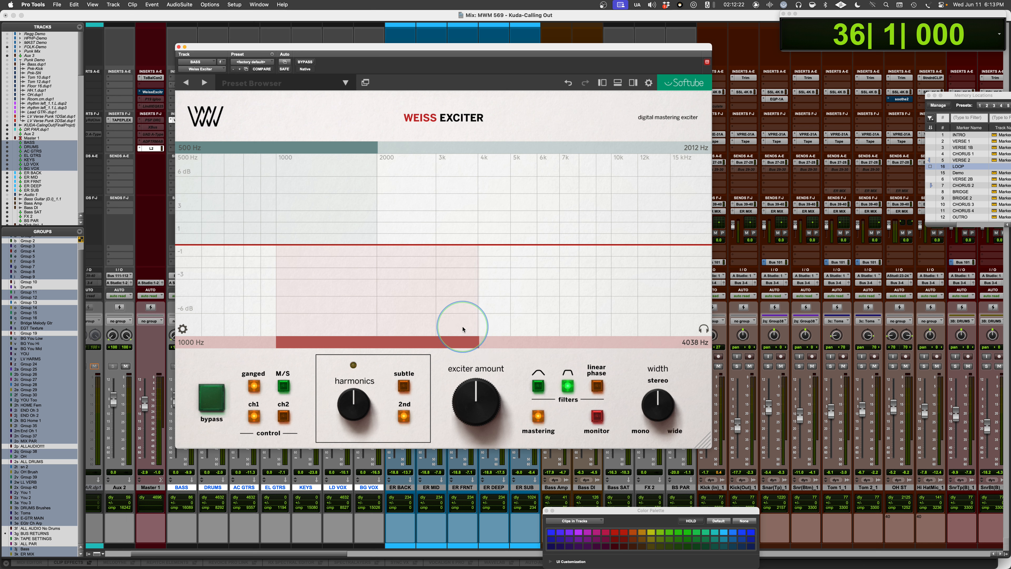
Play the loop with the DRUMS track muted and raise the BASS exciter's harmonics to 7.9
key(space)
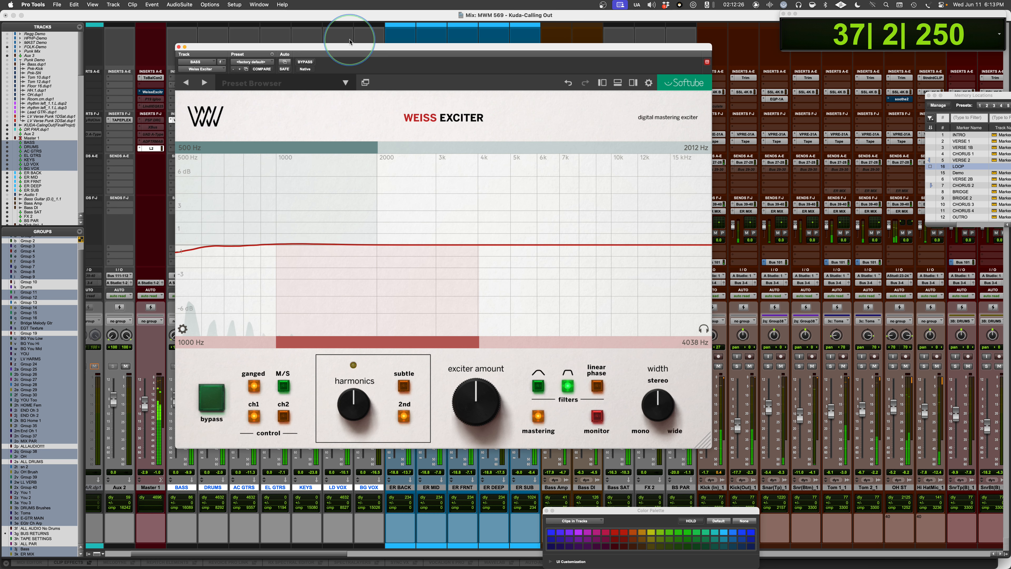
drag(350, 47, 490, 53)
click(218, 366)
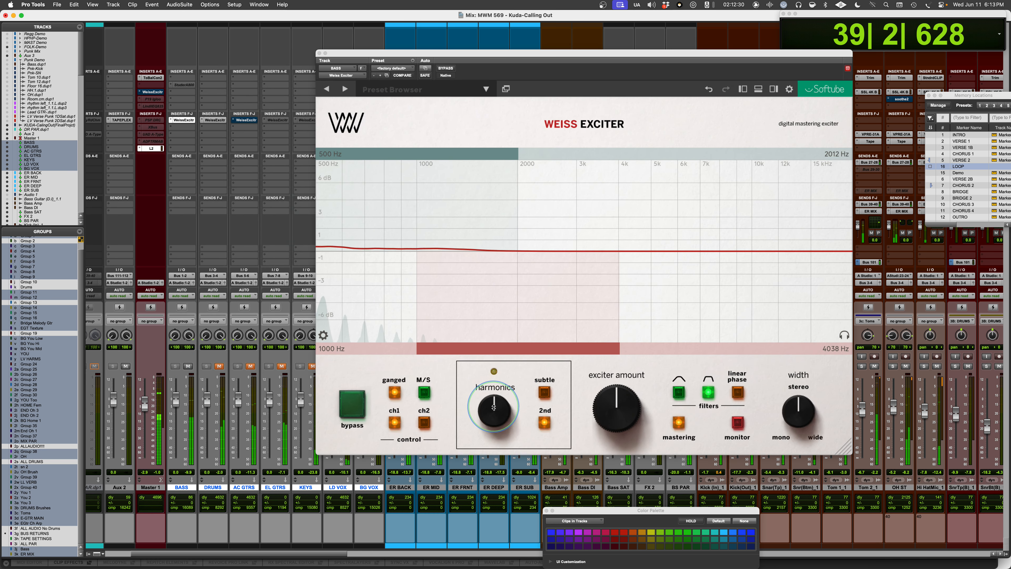
drag(493, 407, 497, 377)
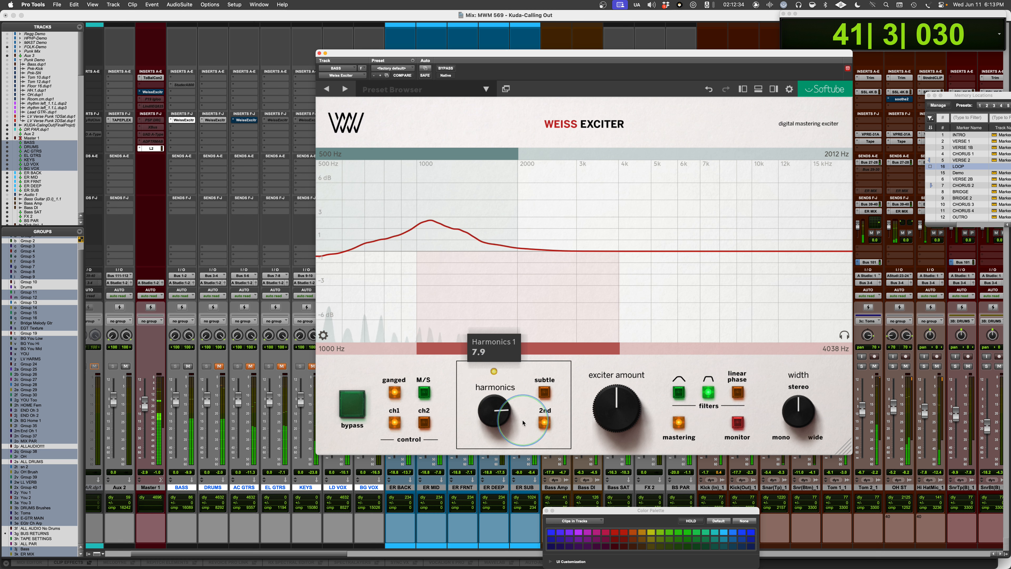
Turn off 2nd harmonics and mastering mode on the BASS exciter, and set its exciter amount to -8.8 dB
click(544, 423)
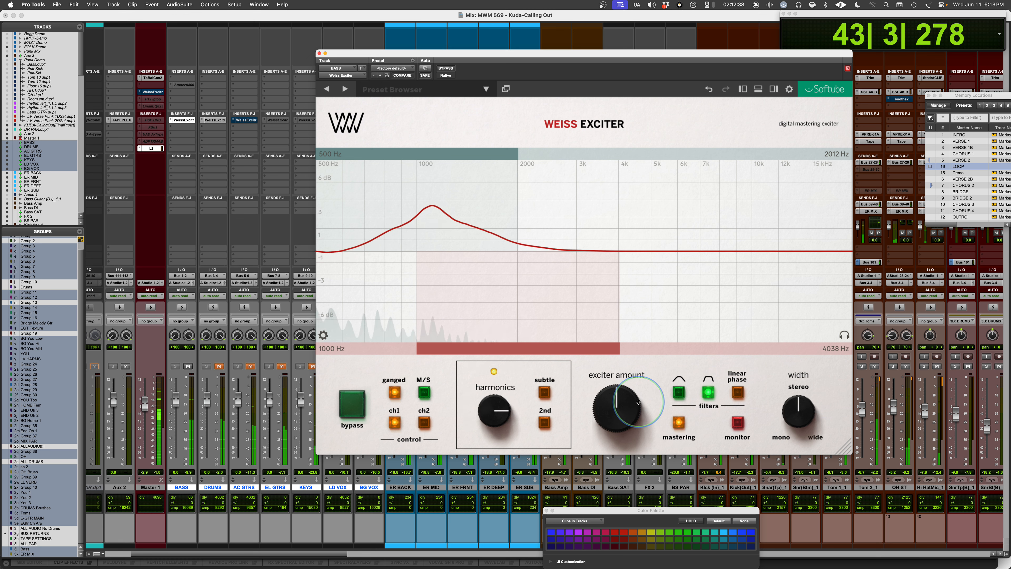
click(675, 426)
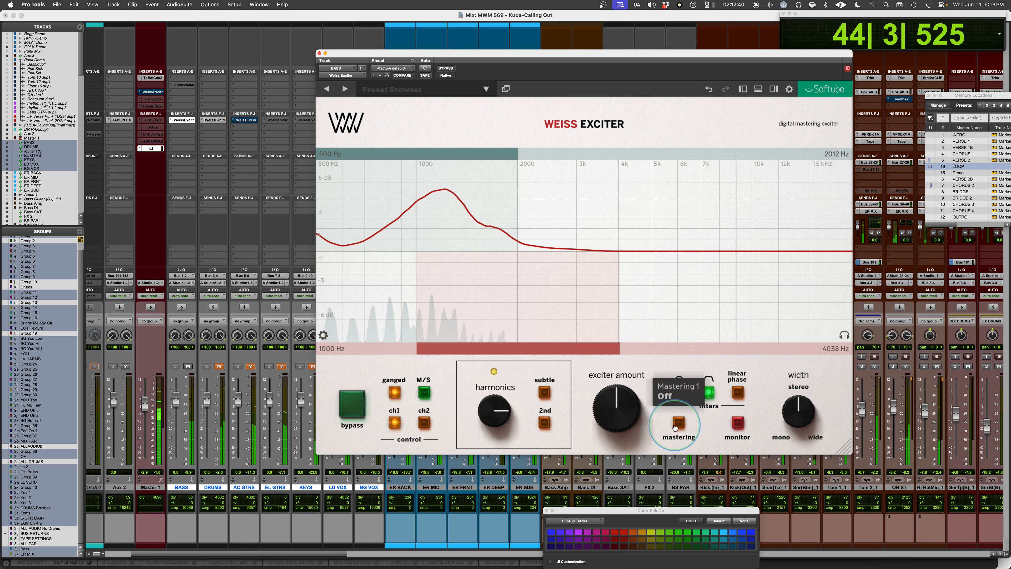
mouse_move(600, 415)
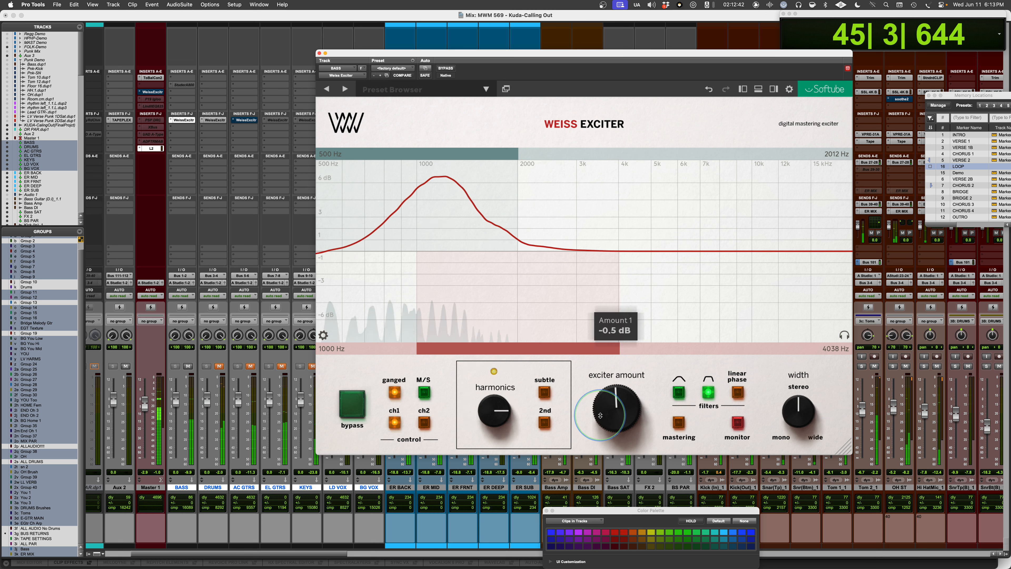
drag(600, 415, 598, 437)
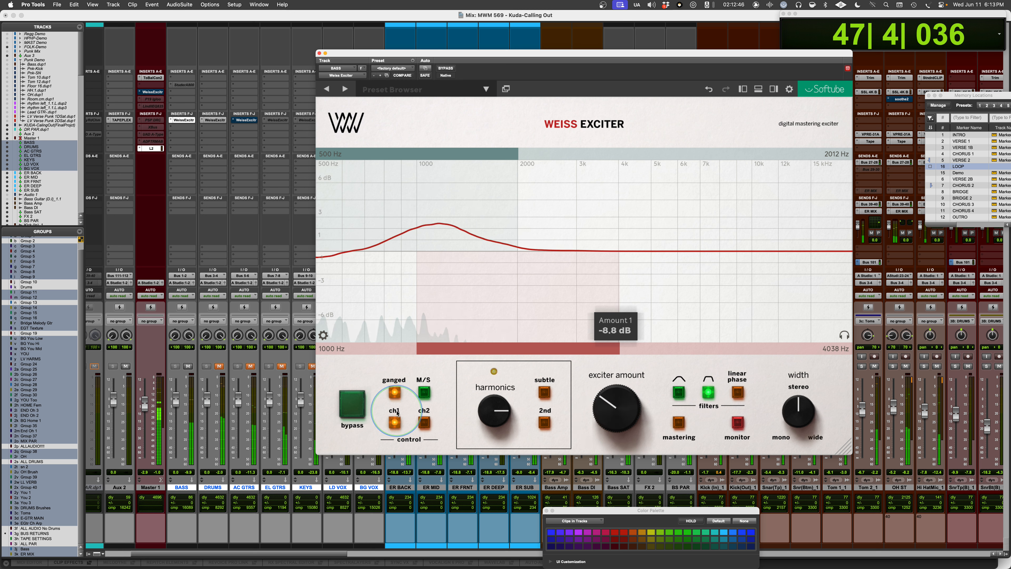
Turn 2nd harmonics back on and set the 2nd harmonic level to 37 % in the exciter's settings
click(323, 335)
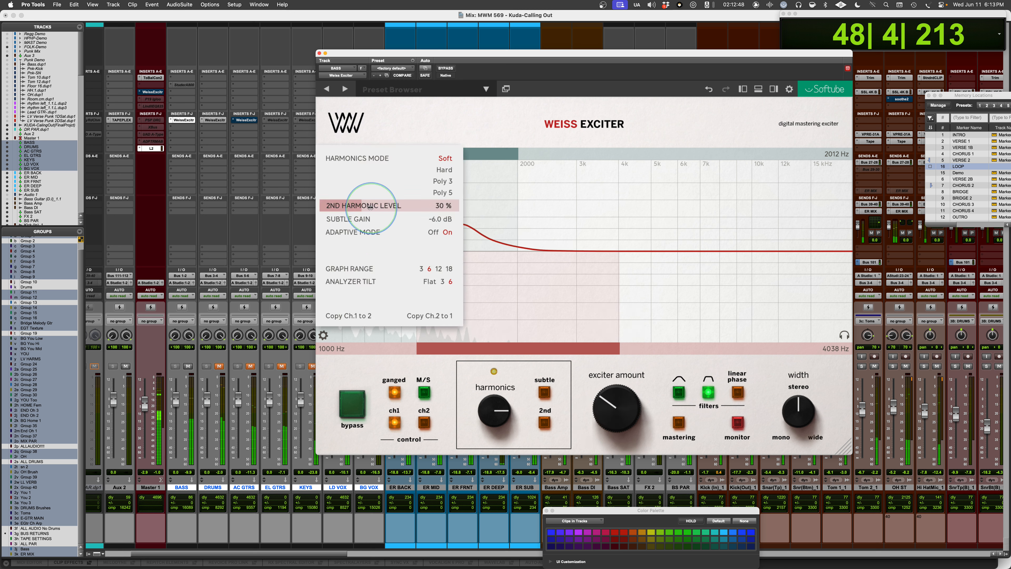
click(544, 422)
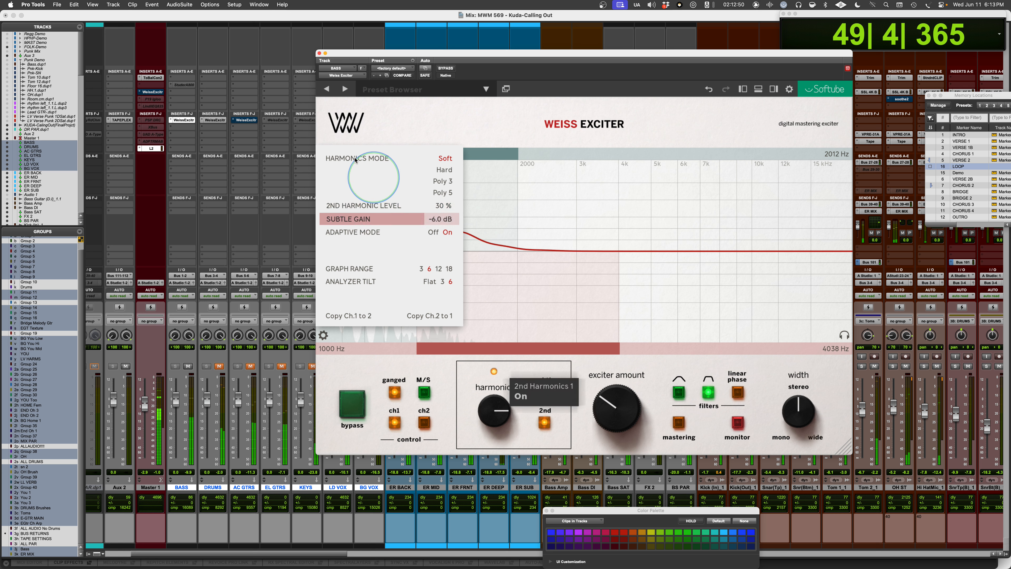
mouse_move(384, 205)
mouse_down()
mouse_move(500, 210)
mouse_move(370, 206)
mouse_up()
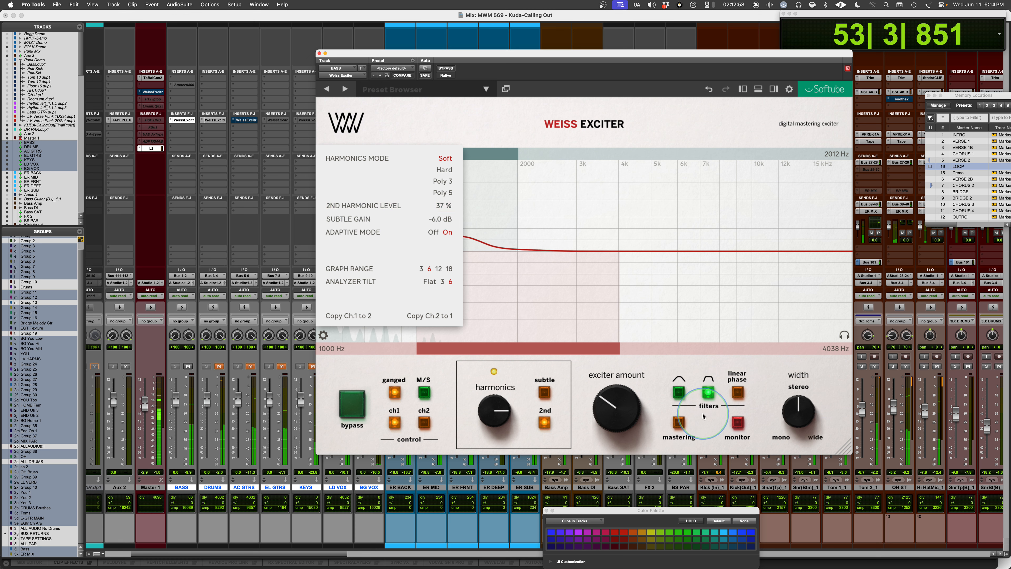
Try the gentle filter slope on the bass, return to Steep, and lower the exciter amount a little further
click(680, 392)
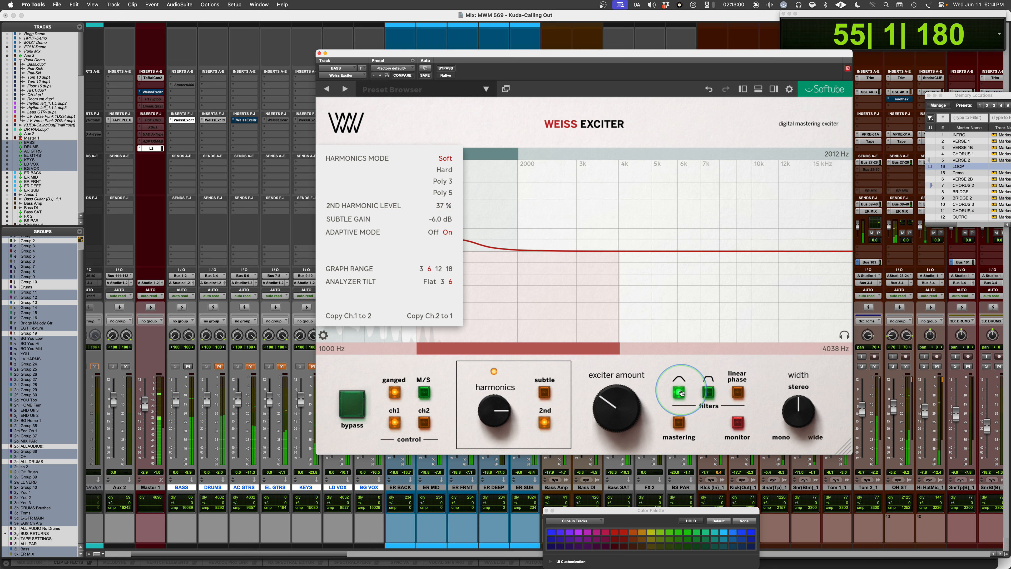
click(707, 393)
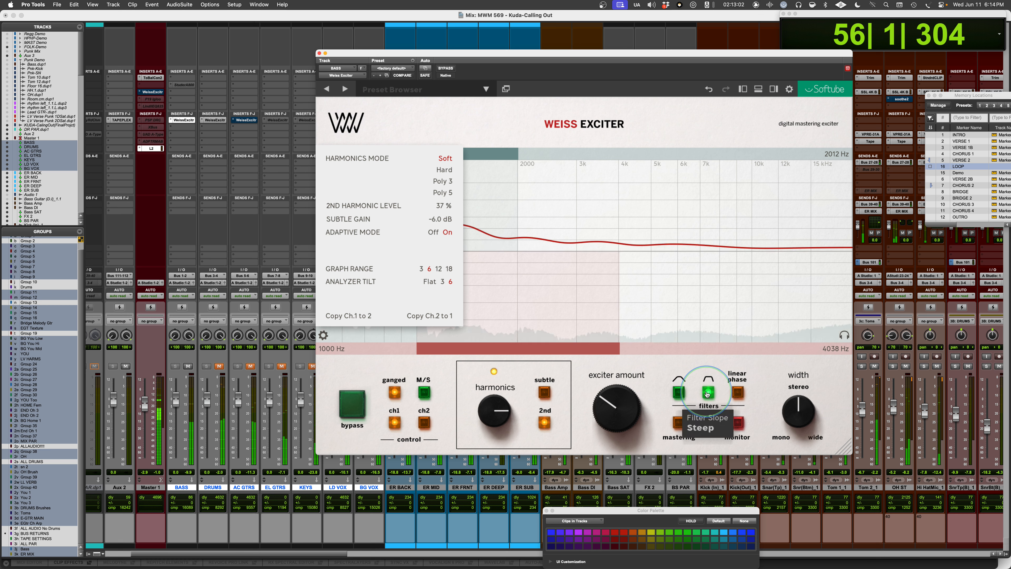
click(493, 419)
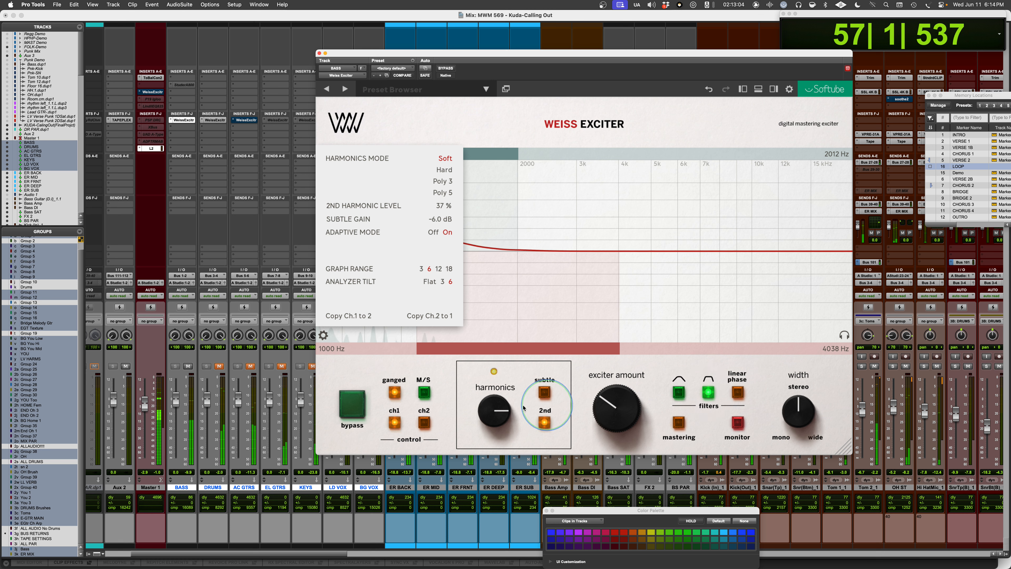
click(601, 408)
drag(602, 409, 599, 413)
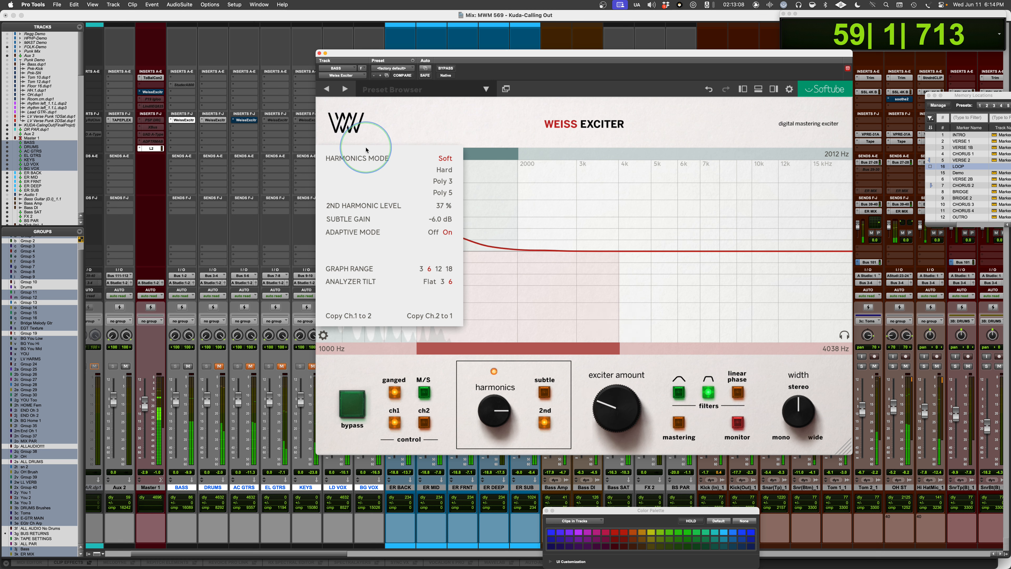
Close the exciter's settings and compare the bass with the exciter bypassed and active
click(323, 334)
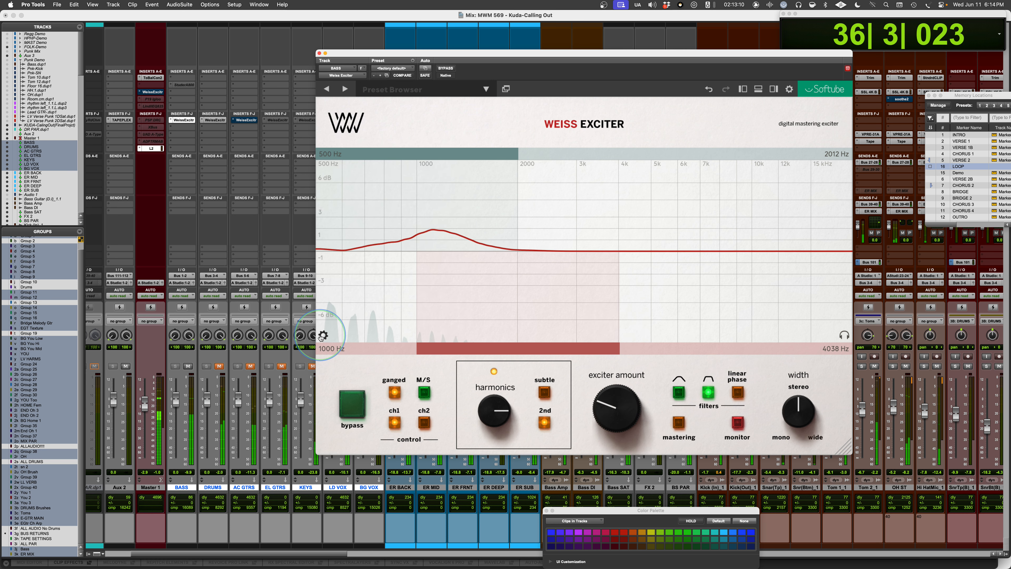
click(388, 205)
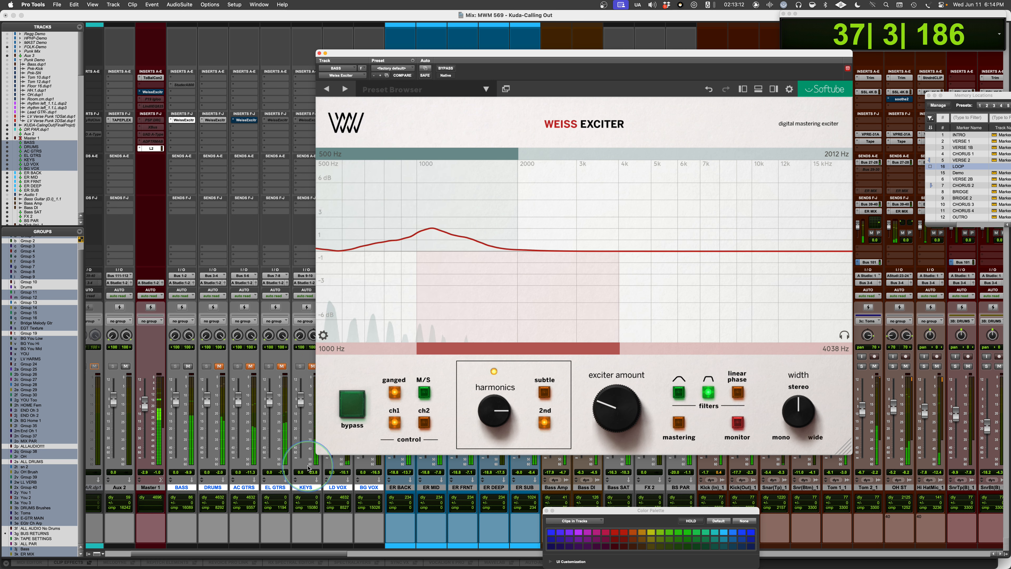
click(350, 416)
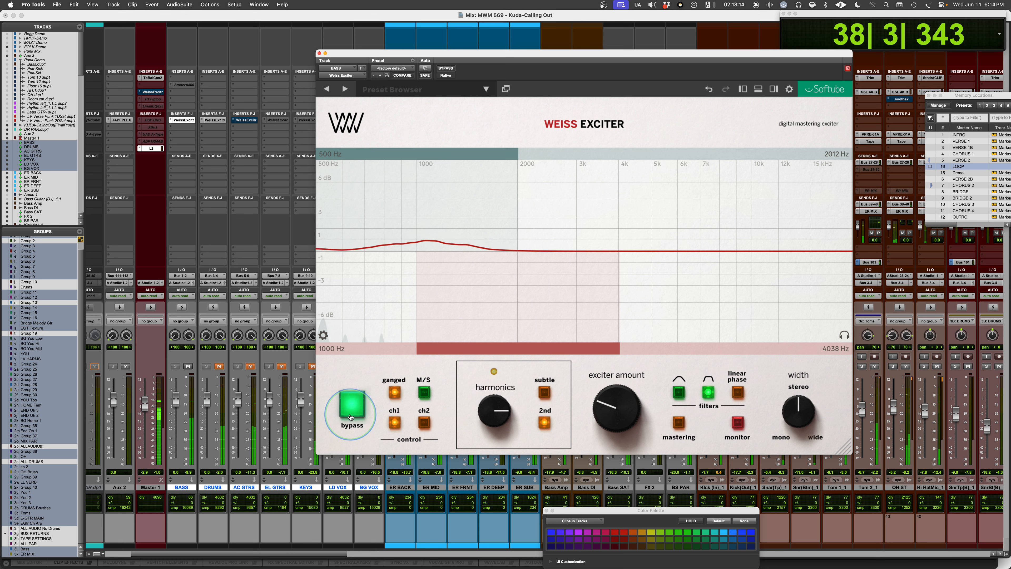
click(350, 416)
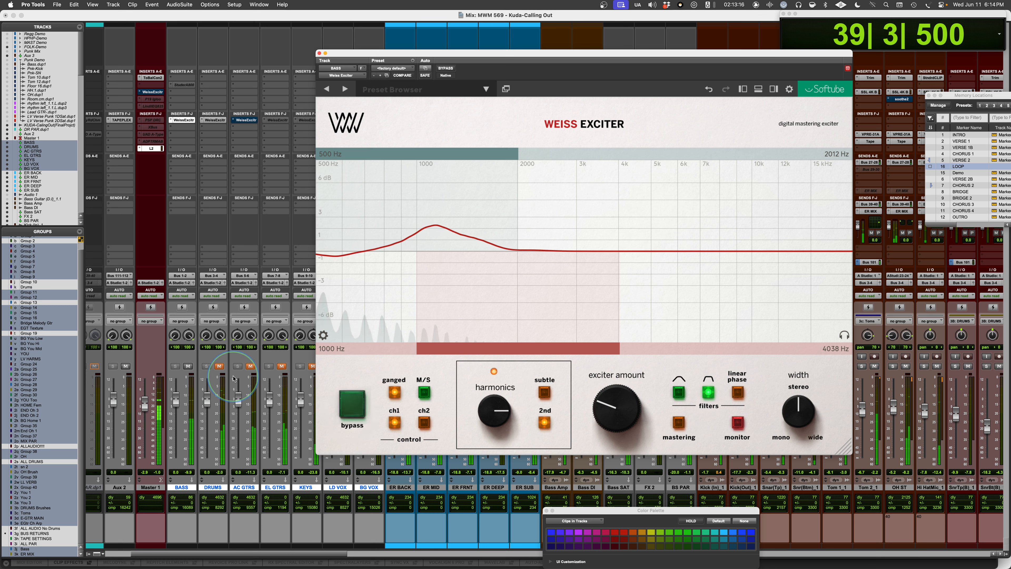
Unmute the DRUMS and AC GTRS tracks, and enable and open the Weiss Exciter on AC GTRS
click(220, 366)
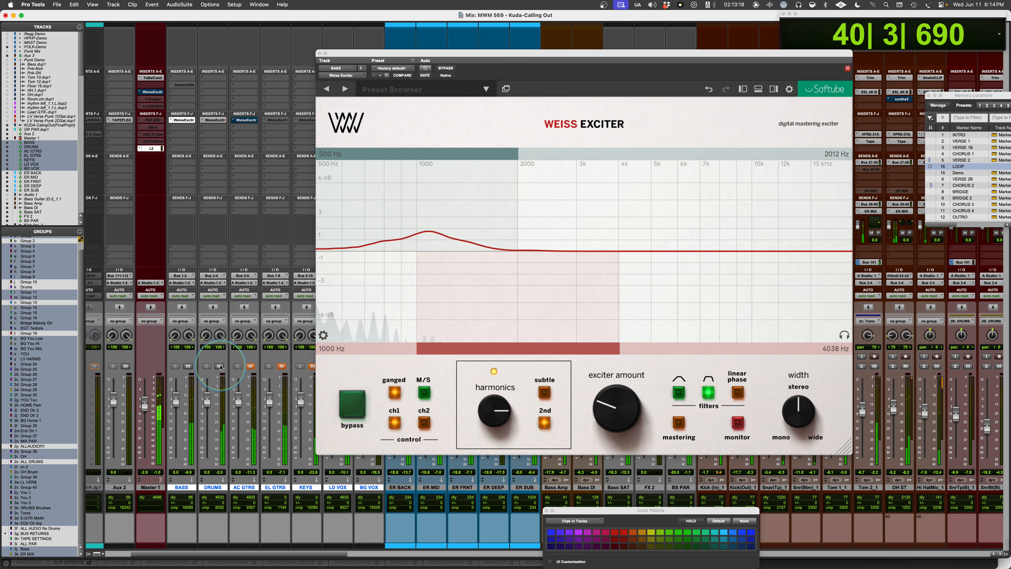
click(250, 366)
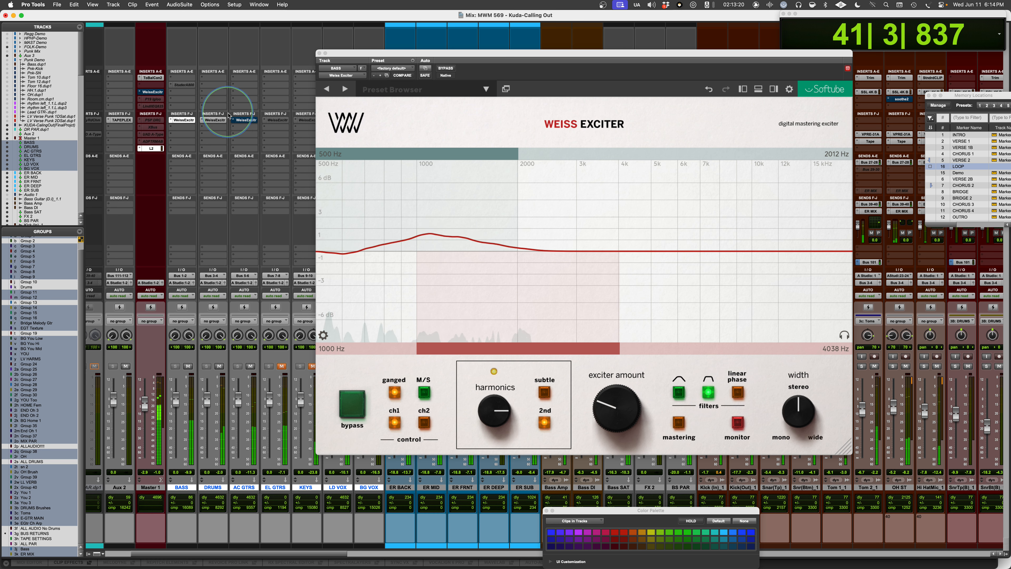
super+click(247, 121)
click(247, 122)
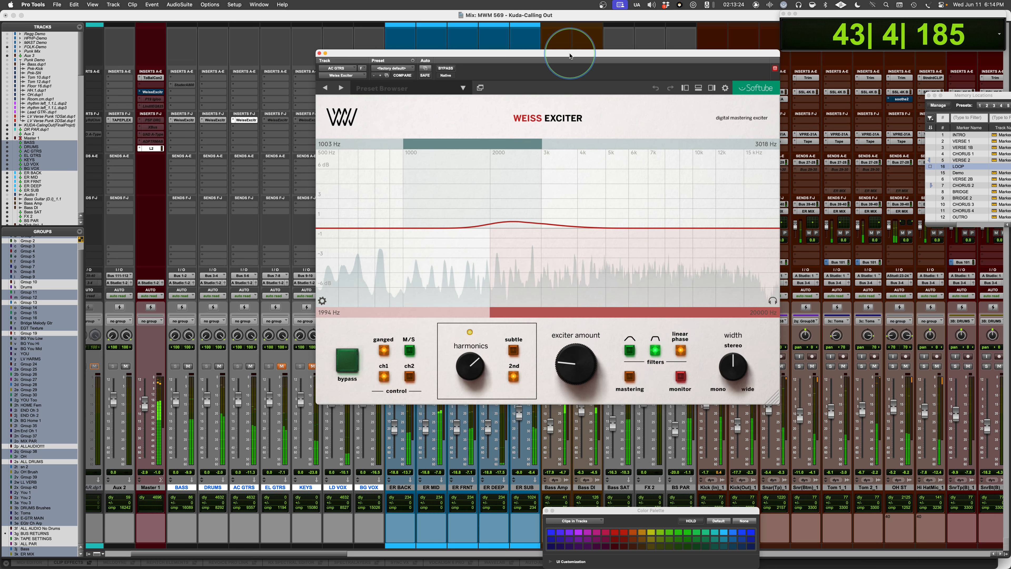
Mute the DRUMS and BASS tracks and bypass the AC GTRS exciter
click(219, 365)
click(189, 366)
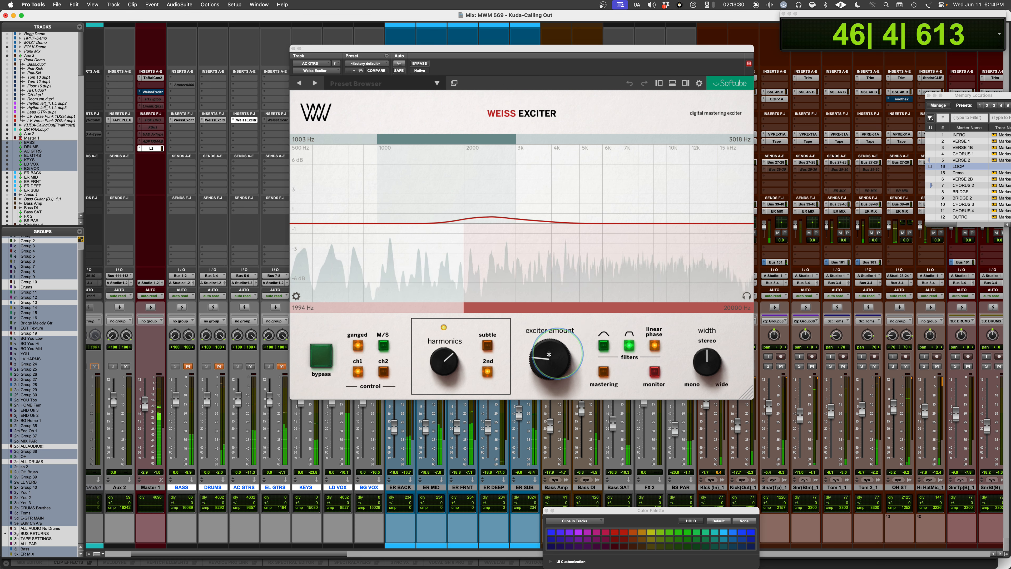
click(318, 356)
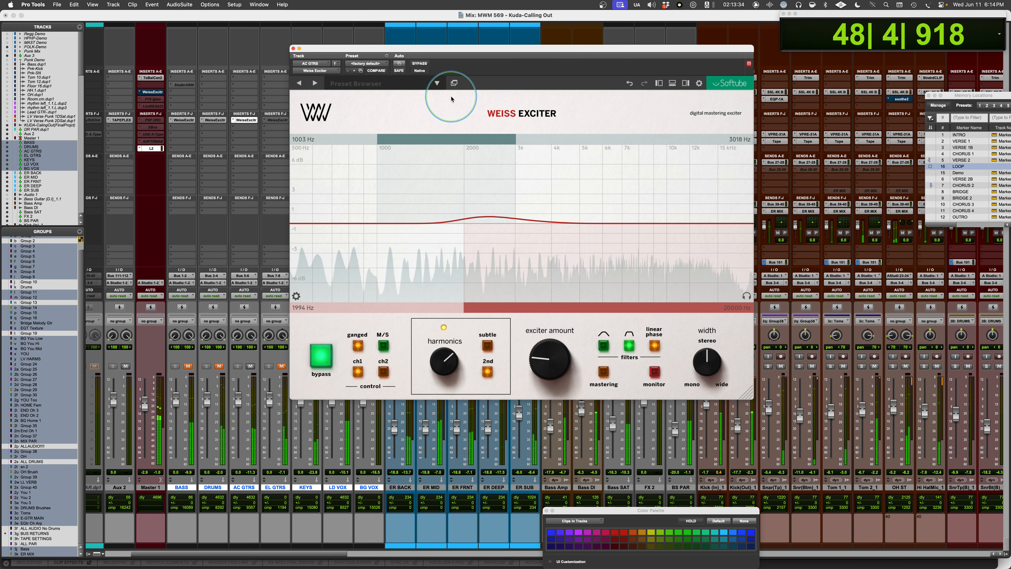
Set the AC GTRS exciter's pre filters to 1985 Hz and 5036 Hz and its post high-pass to 3981 Hz
drag(524, 139, 577, 137)
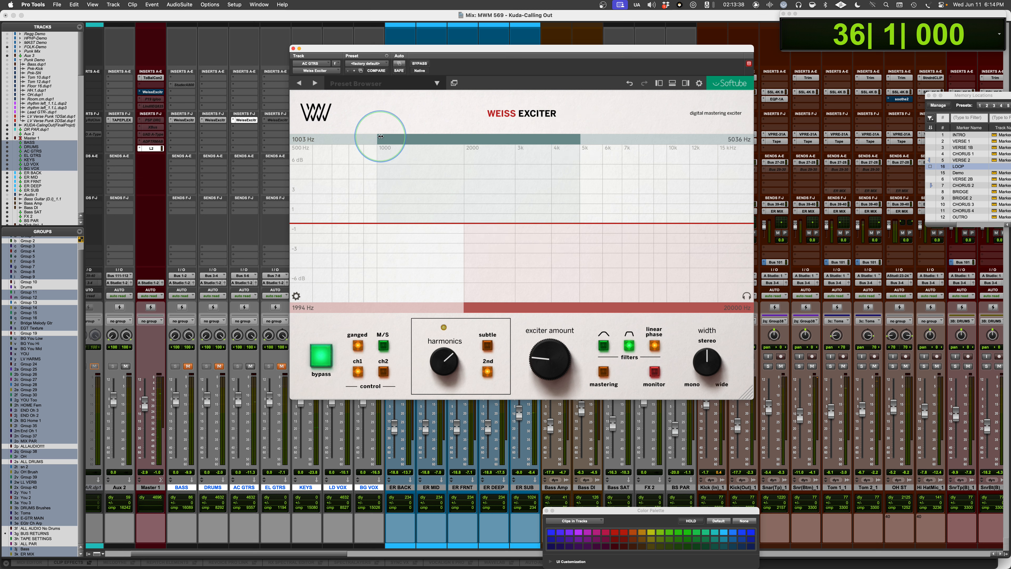
drag(391, 136, 464, 137)
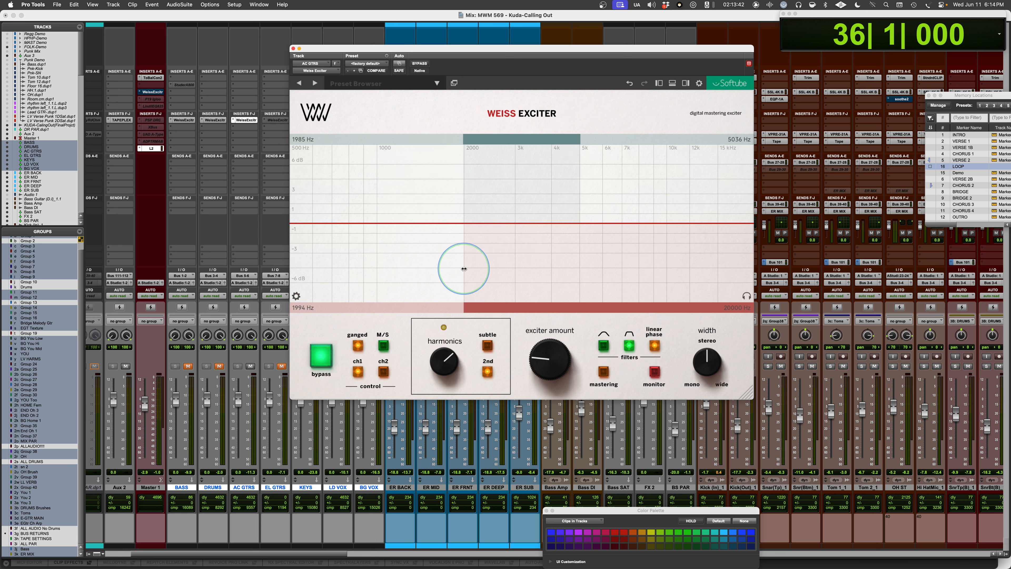
drag(463, 269, 522, 260)
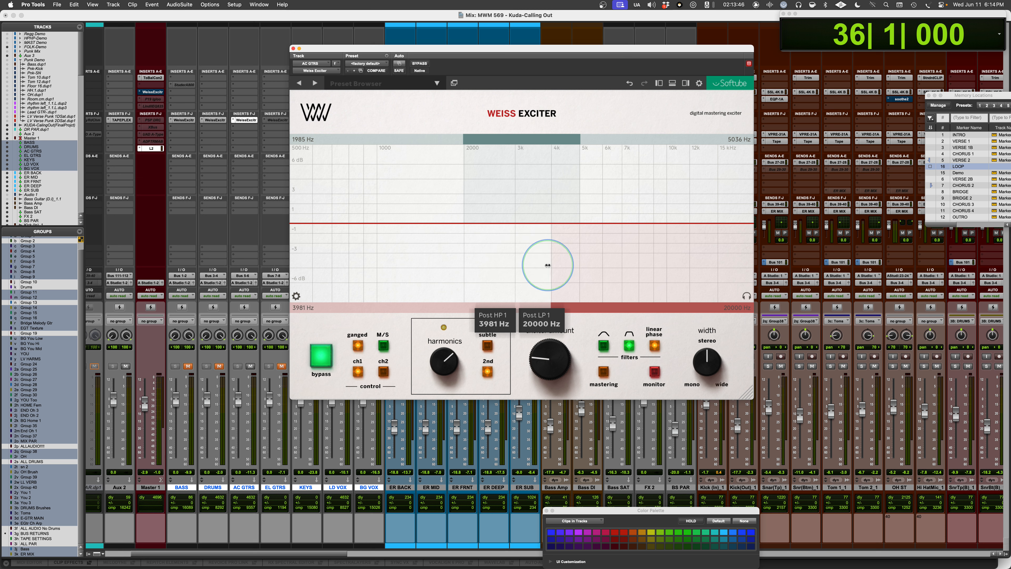
Play the loop, lower the harmonics slightly, turn off 2nd harmonics, choose the gentle filter slope, and set the exciter amount to -5.8 dB
key(space)
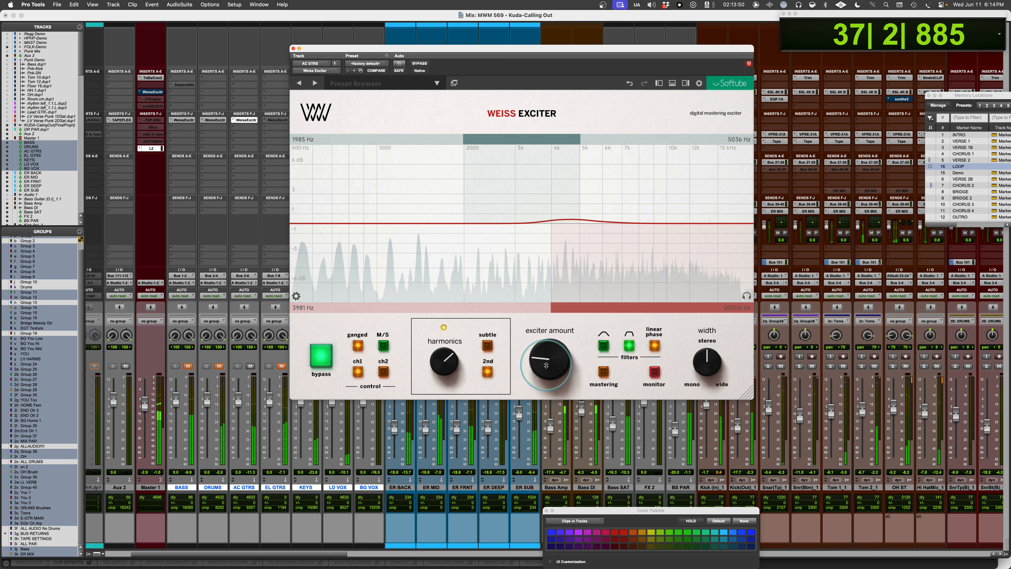
drag(546, 365, 546, 350)
drag(441, 354, 440, 357)
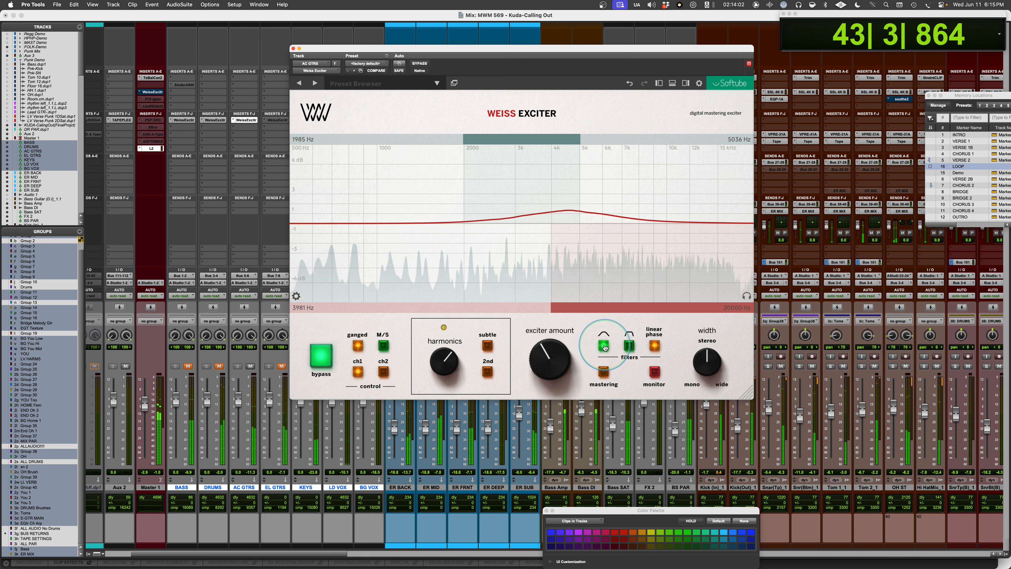
drag(552, 364, 548, 366)
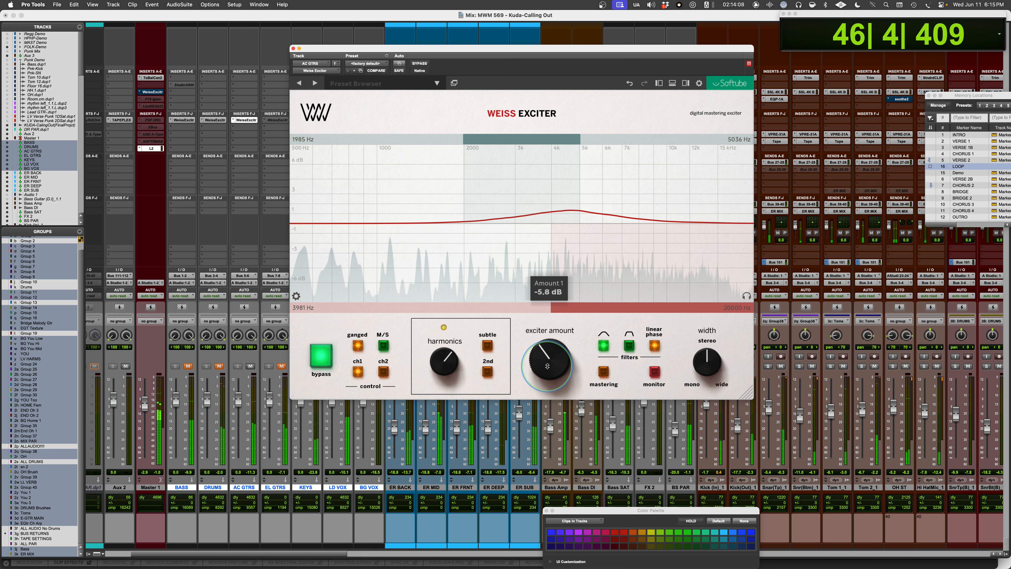
Re-enable the AC GTRS exciter, set its amount to -9.5 dB, and compare the sound bypassed and active
click(318, 361)
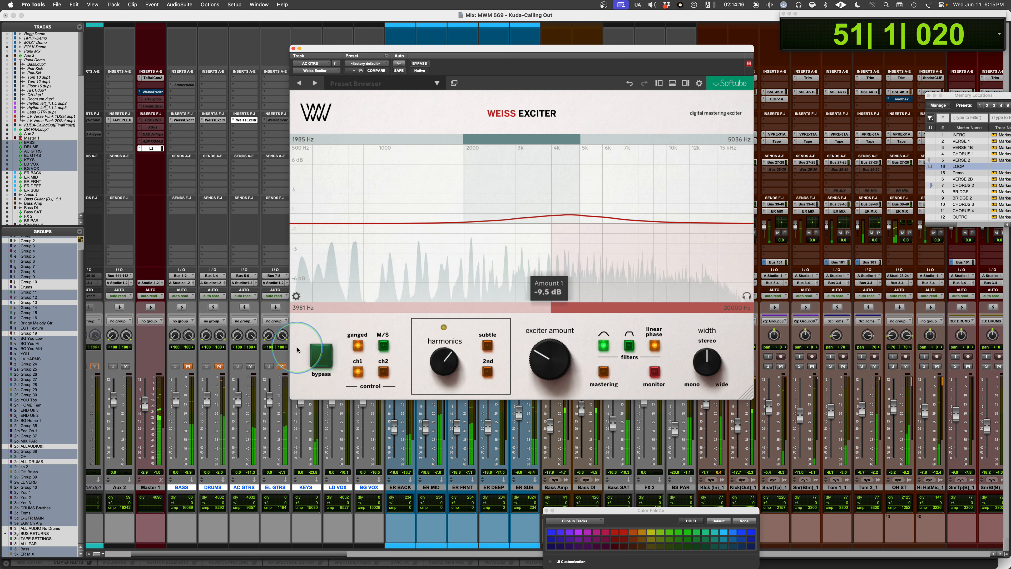
click(313, 358)
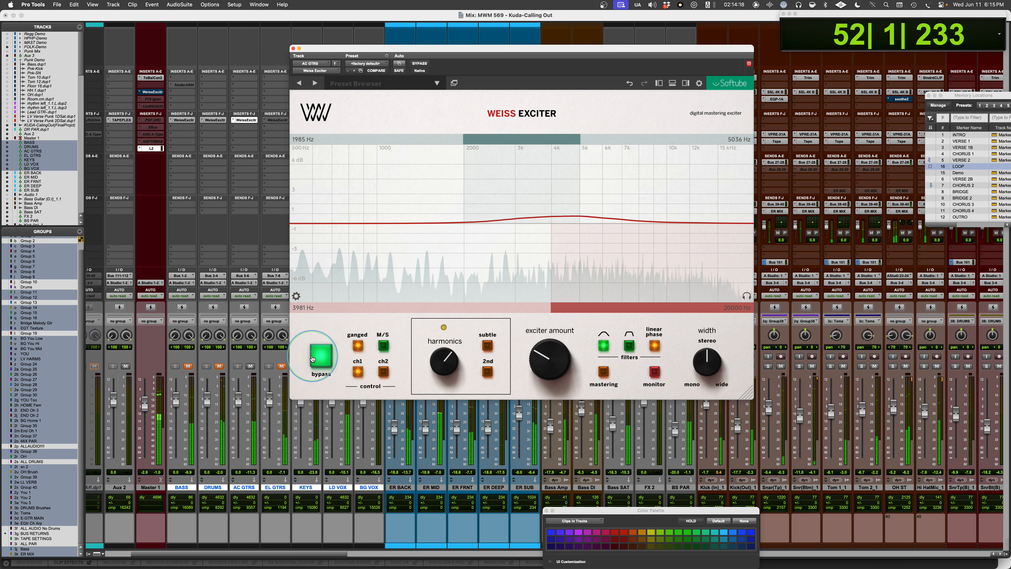
click(319, 361)
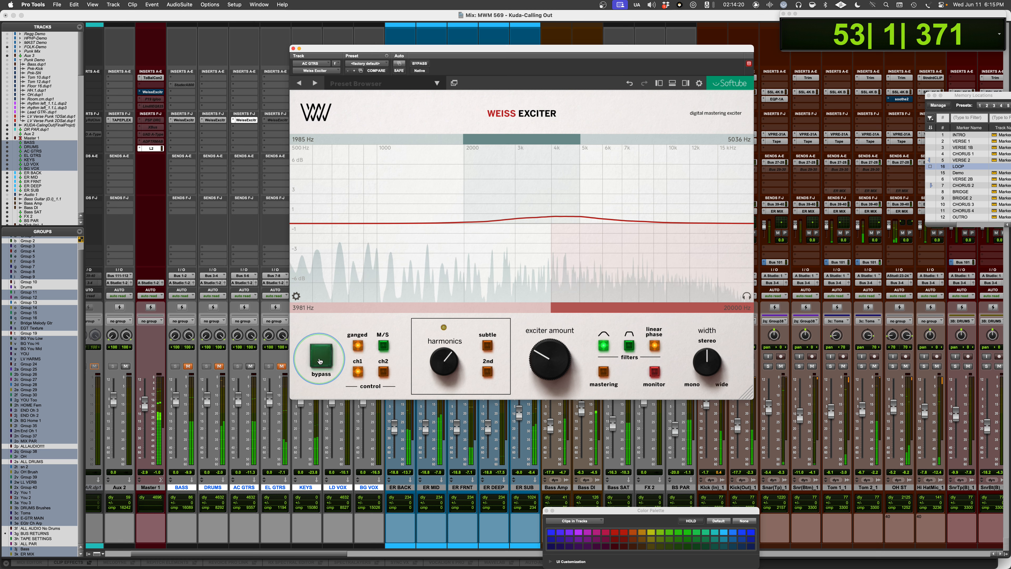
Lower the AC GTRS exciter amount further, then turn on 2nd harmonics with the 2nd harmonic level at 50%
drag(525, 359, 519, 368)
click(487, 372)
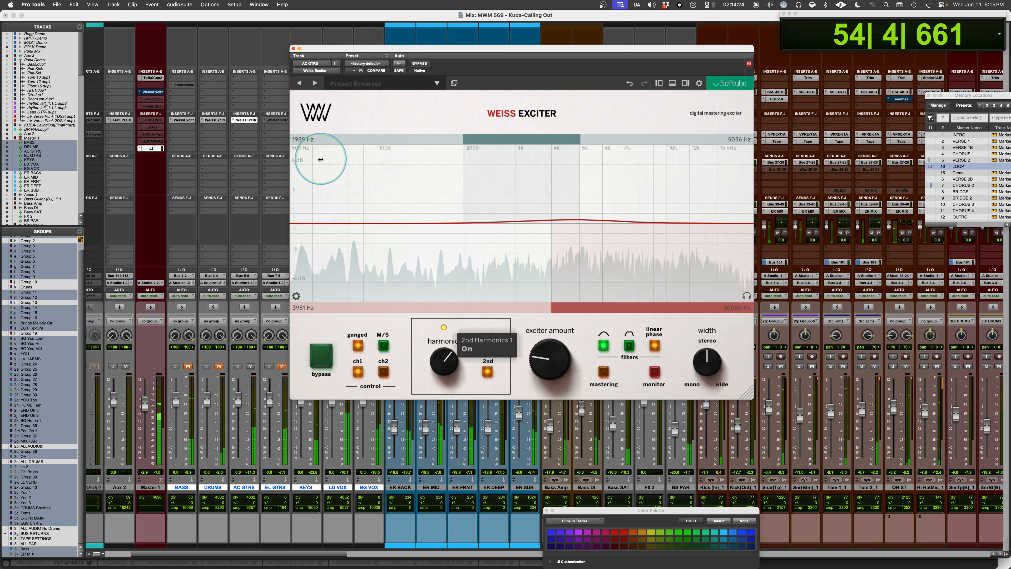
click(295, 296)
click(315, 250)
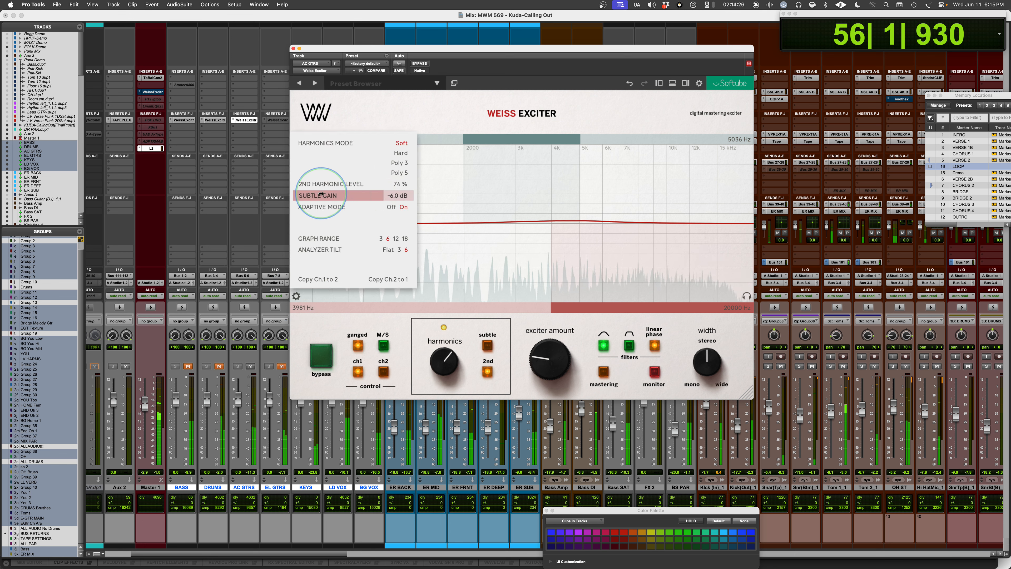
drag(352, 186, 284, 187)
Compare the AC GTRS exciter bypassed and active with the new harmonics, and close its settings
click(319, 360)
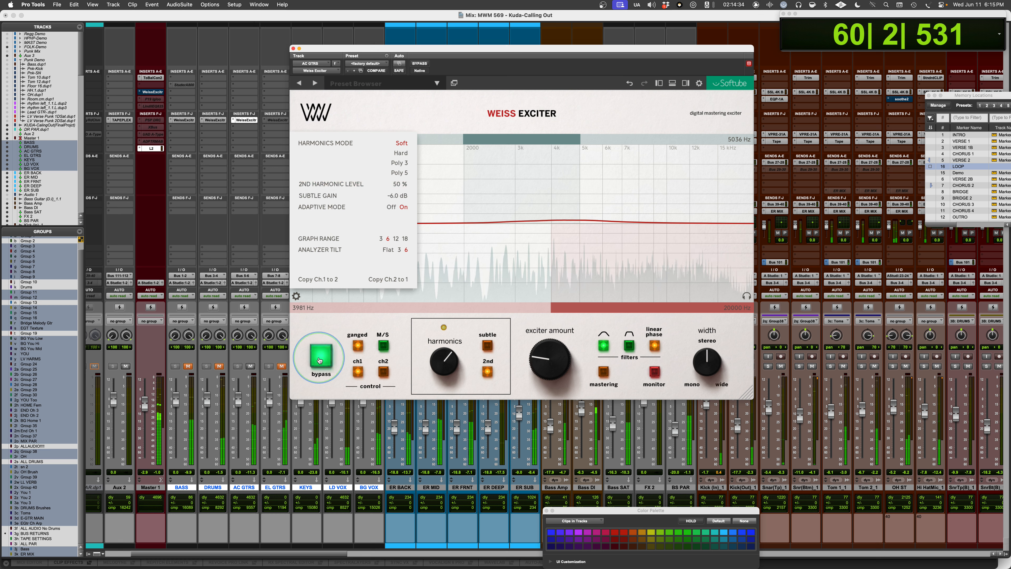
click(319, 357)
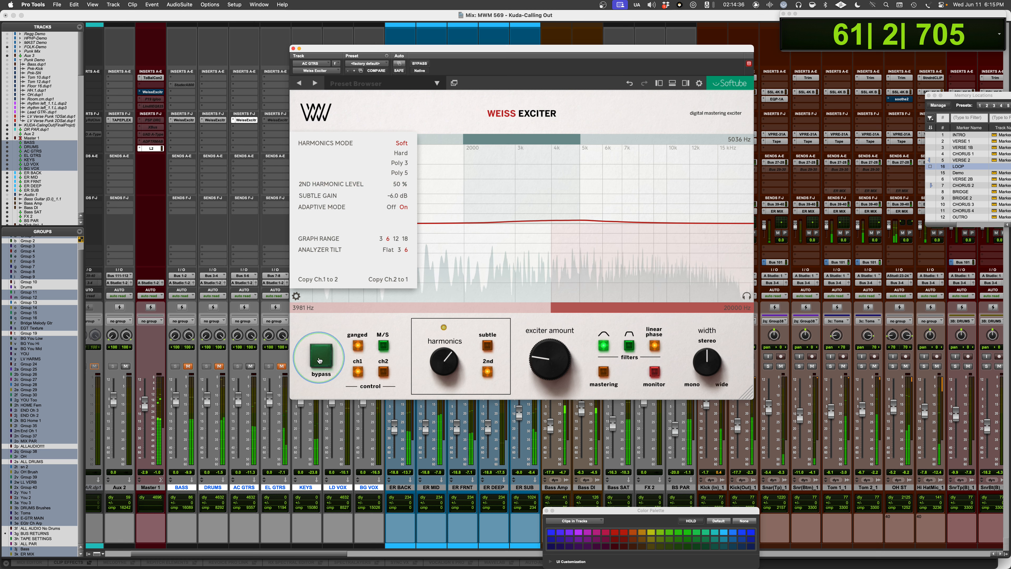
click(296, 297)
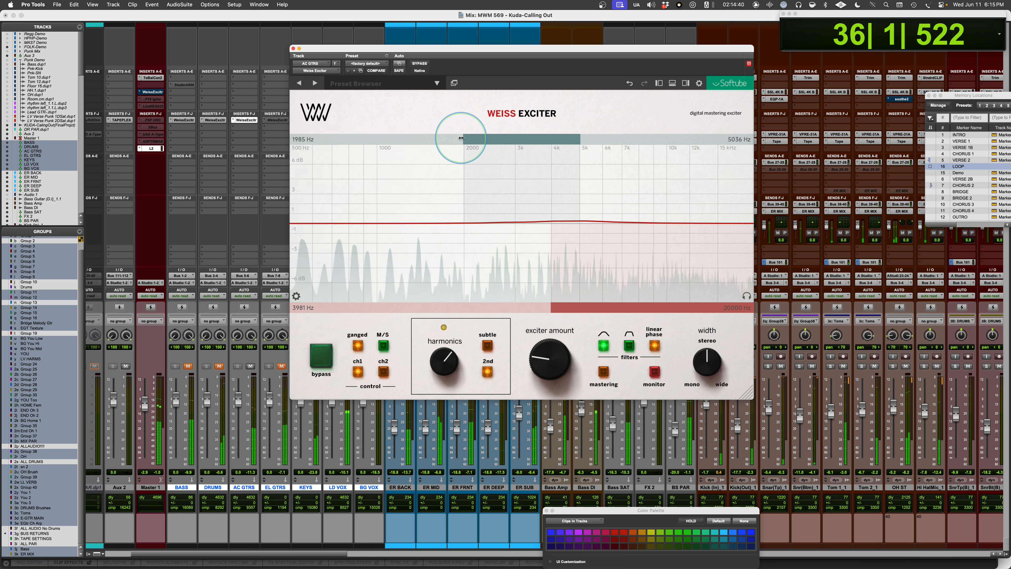
Set the AC GTRS exciter's pre high-pass to 1003 Hz and post filters to 1994 Hz and 7087 Hz, trim the amount, and compare with bypass
drag(464, 138, 378, 139)
drag(546, 250, 454, 249)
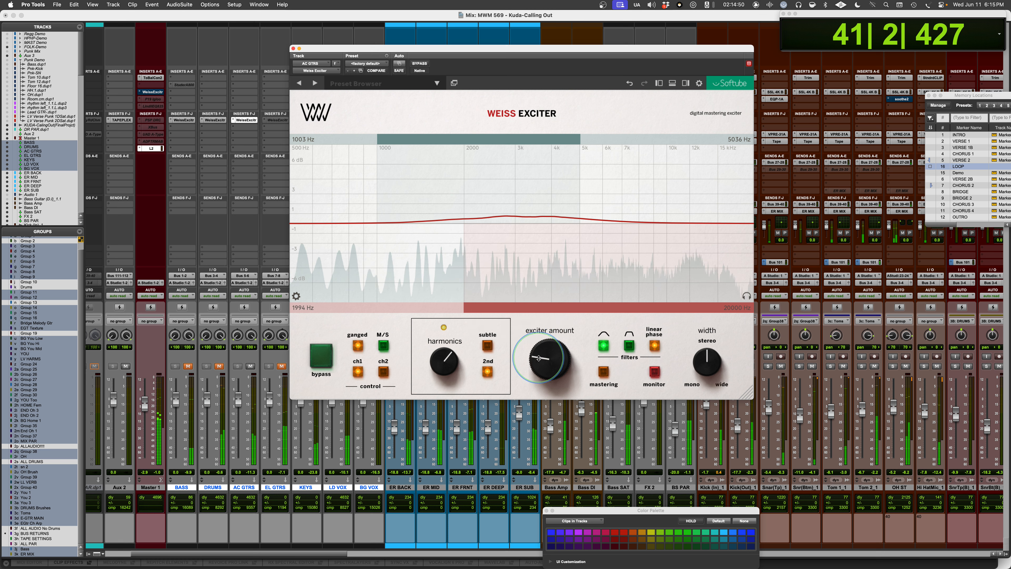
drag(539, 356, 538, 361)
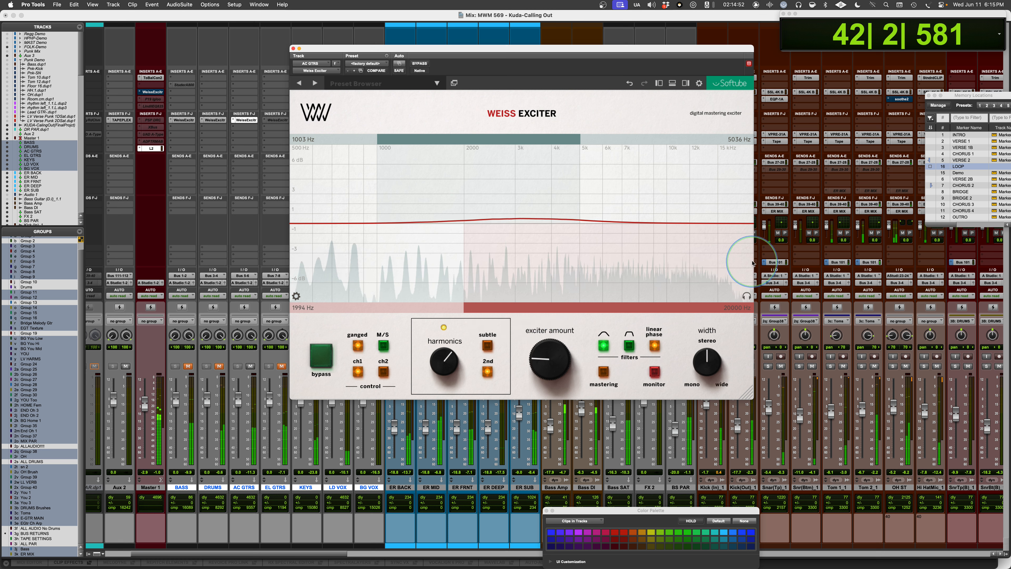
drag(751, 262, 731, 264)
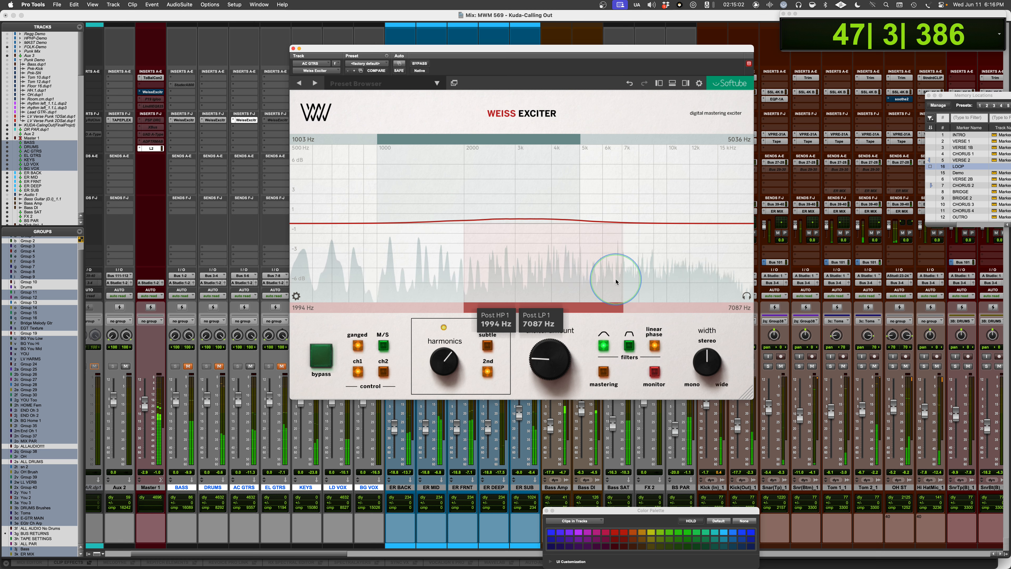
click(309, 359)
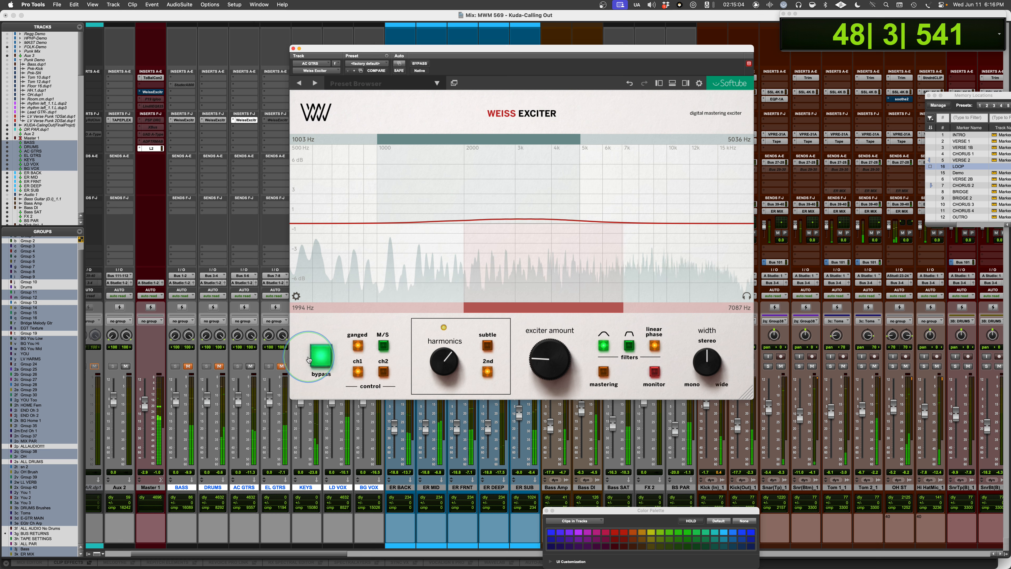
click(324, 360)
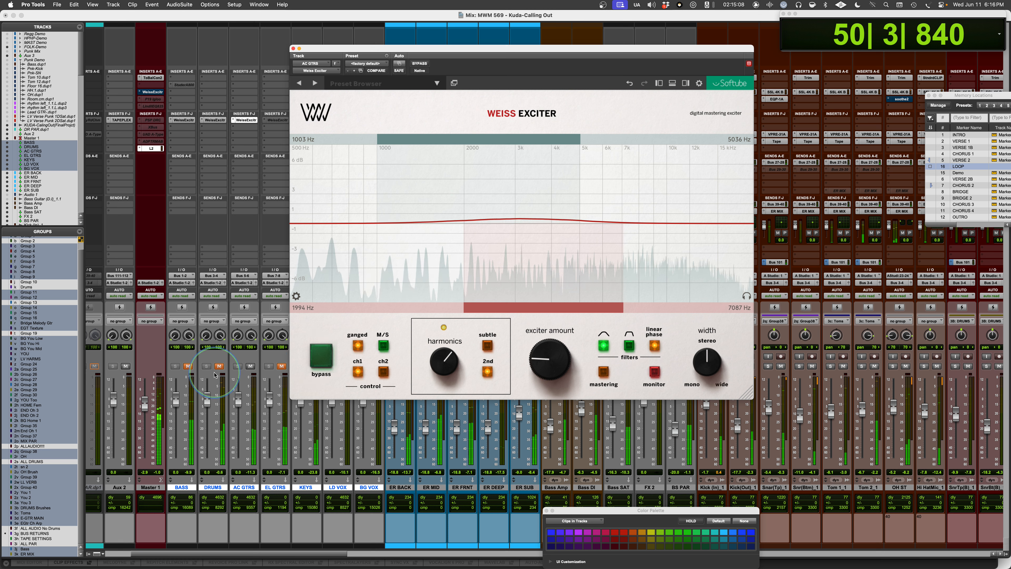
Unmute the DRUMS and BASS tracks and set the AC GTRS exciter amount to -24.6 dB
click(188, 366)
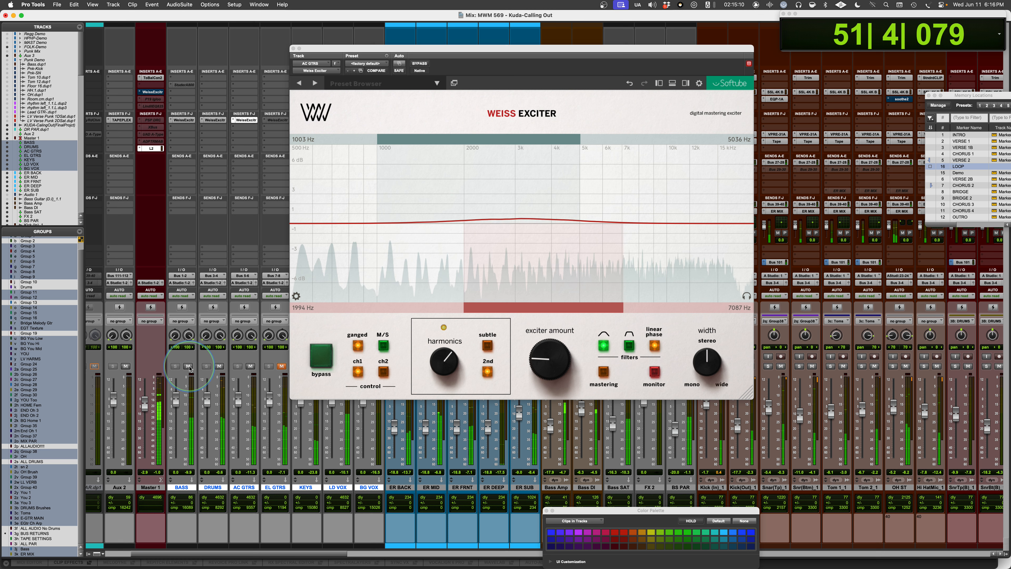
click(540, 367)
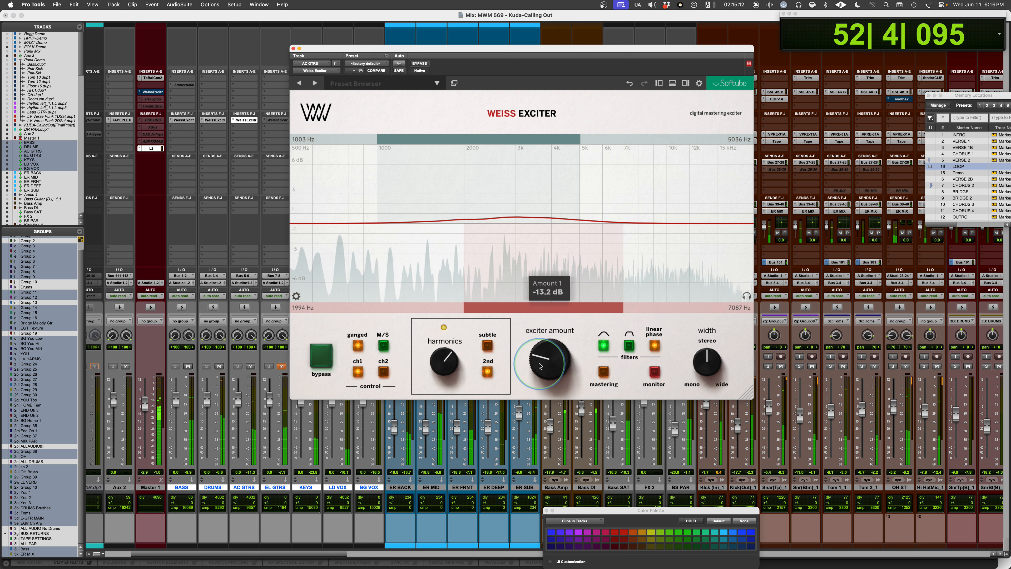
drag(539, 366, 538, 369)
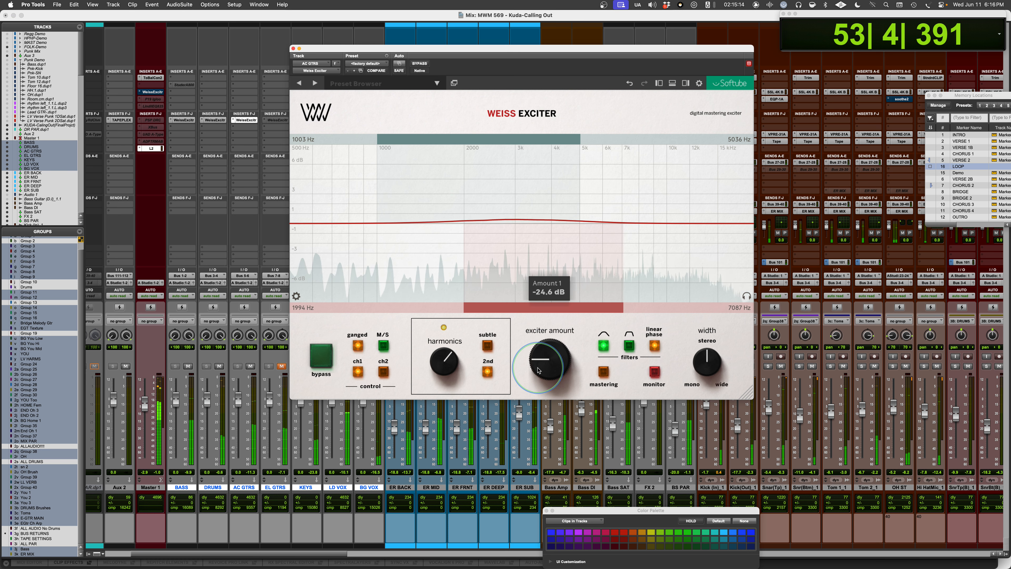
Compare the mix with the exciters on the selected bus tracks bypassed together and active again
alt+shift+super+click(245, 120)
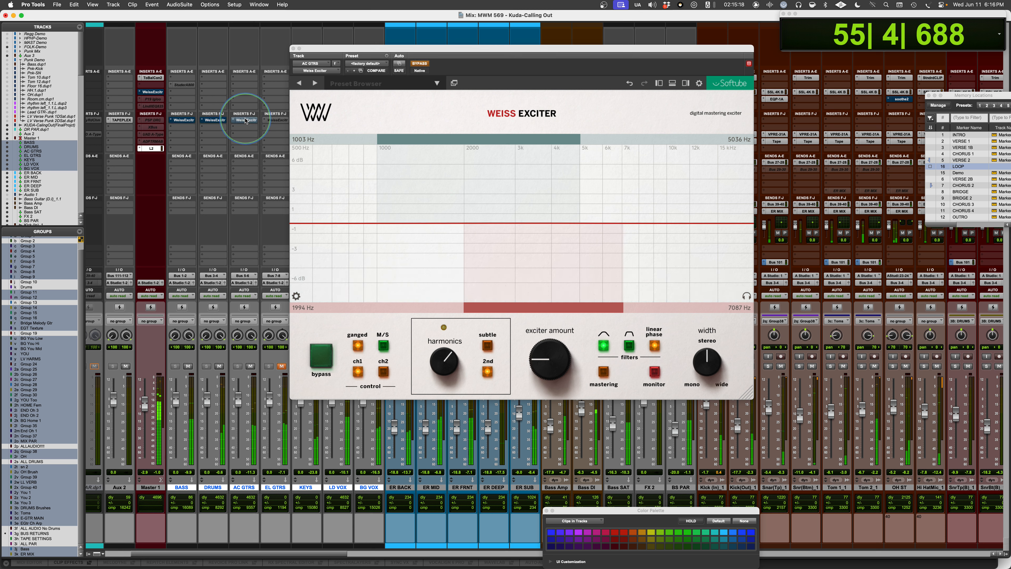
alt+shift+super+click(245, 120)
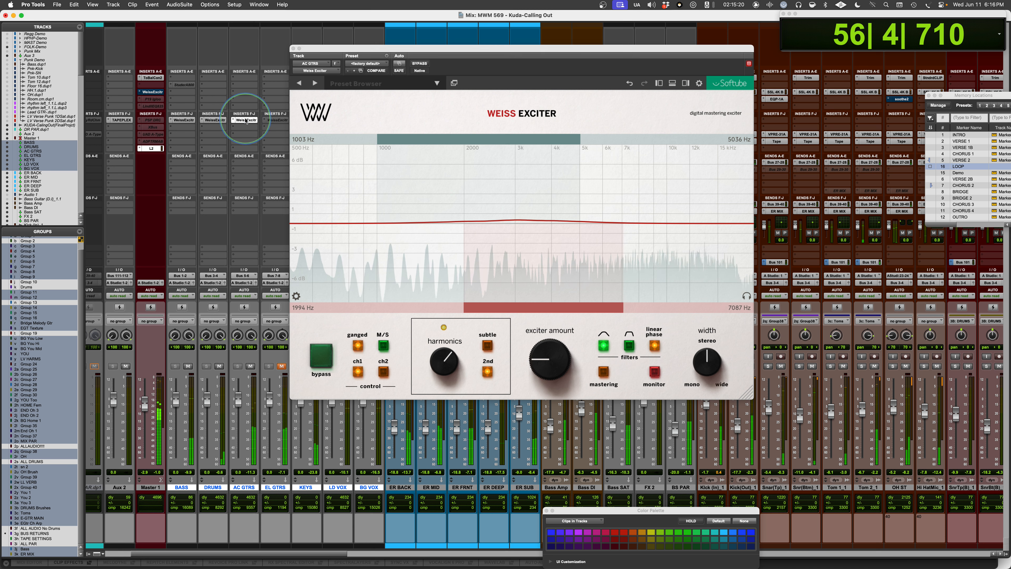
Unmute LD VOX, enable and open its Weiss Exciter, and play the loop
drag(465, 54, 540, 71)
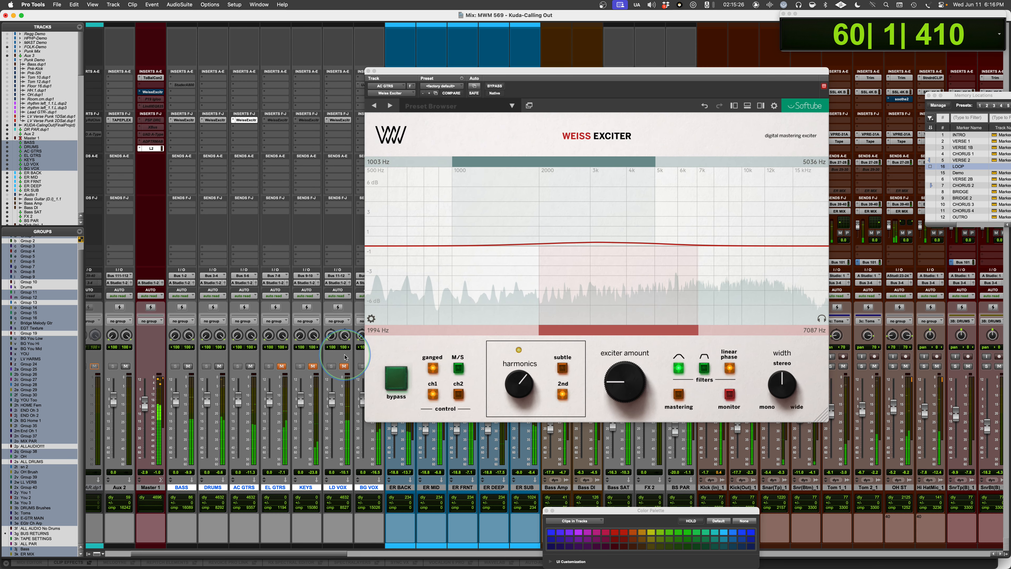
key(space)
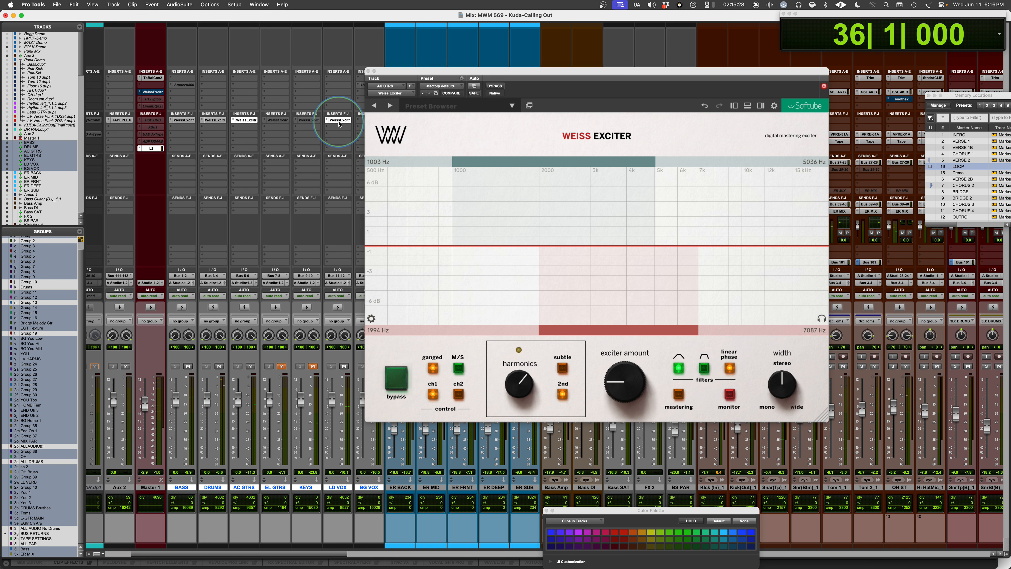
click(339, 124)
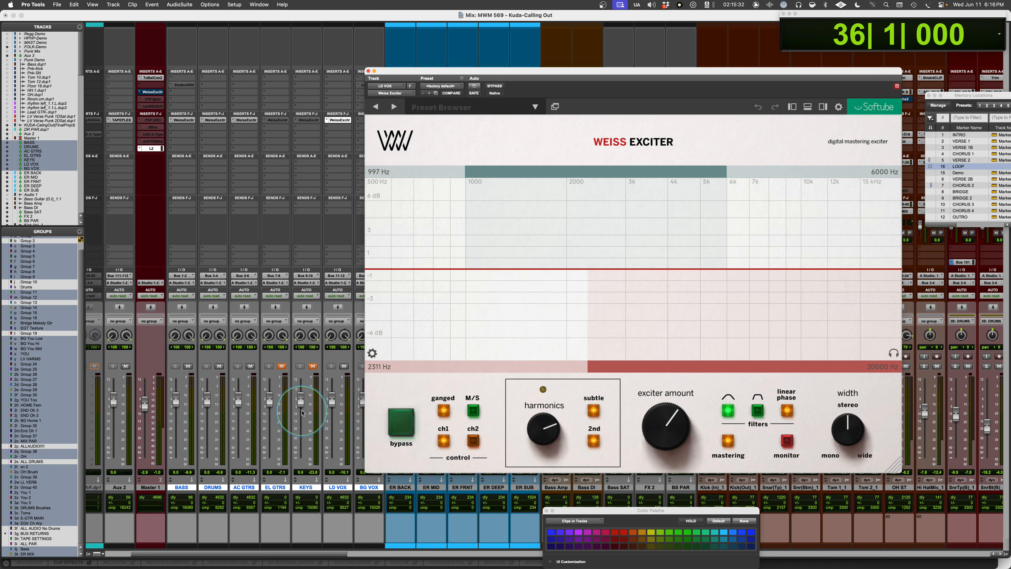
key(space)
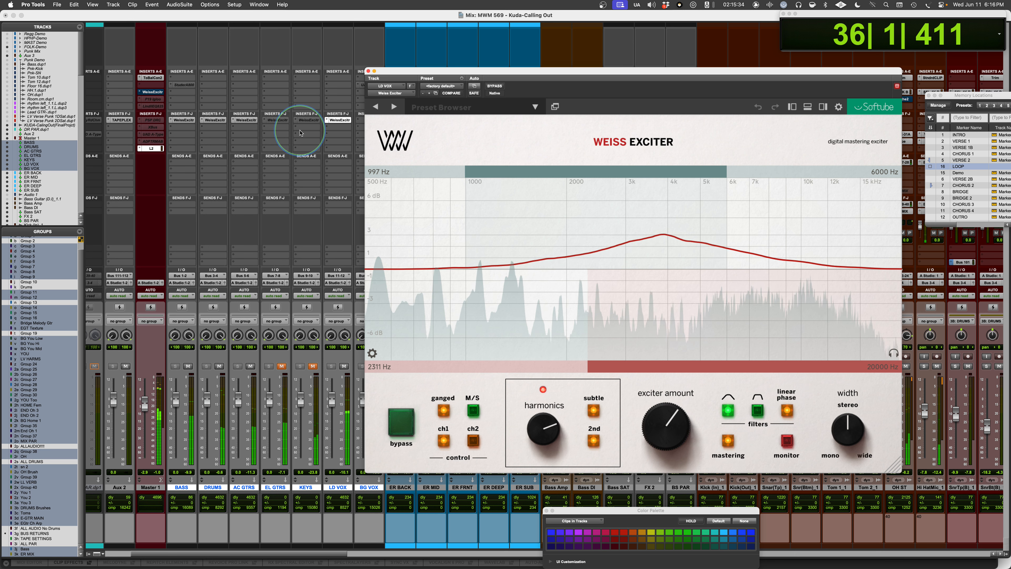
Mute the AC GTRS, DRUMS and BASS tracks and play the song from the VERSE 1 marker
click(251, 365)
click(220, 365)
click(190, 366)
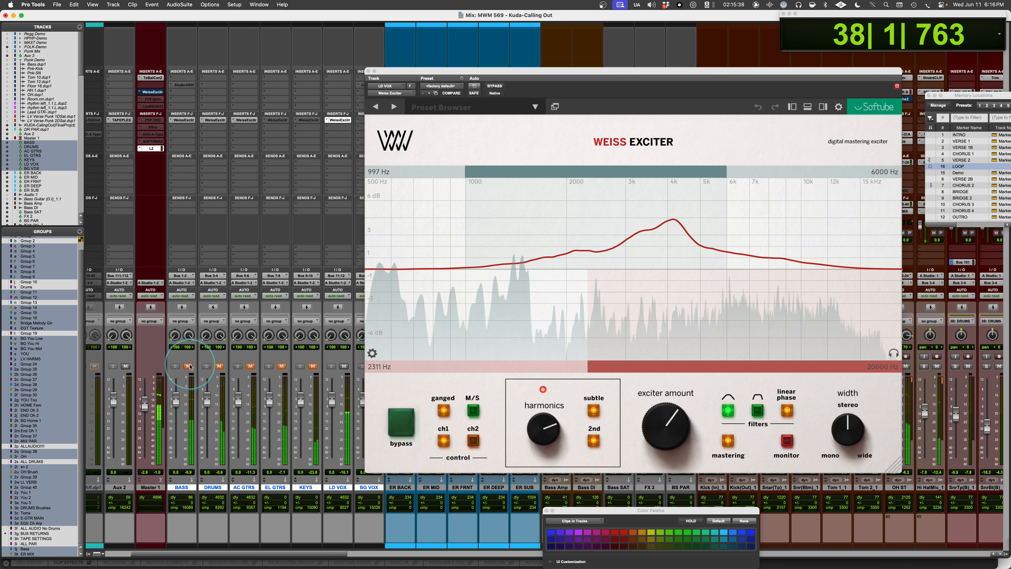
click(969, 150)
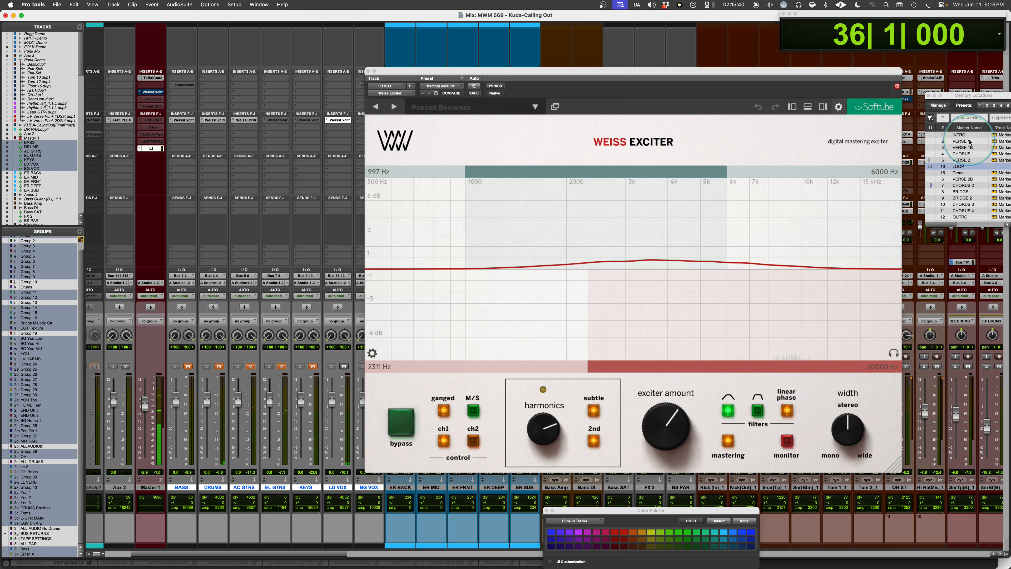
click(962, 141)
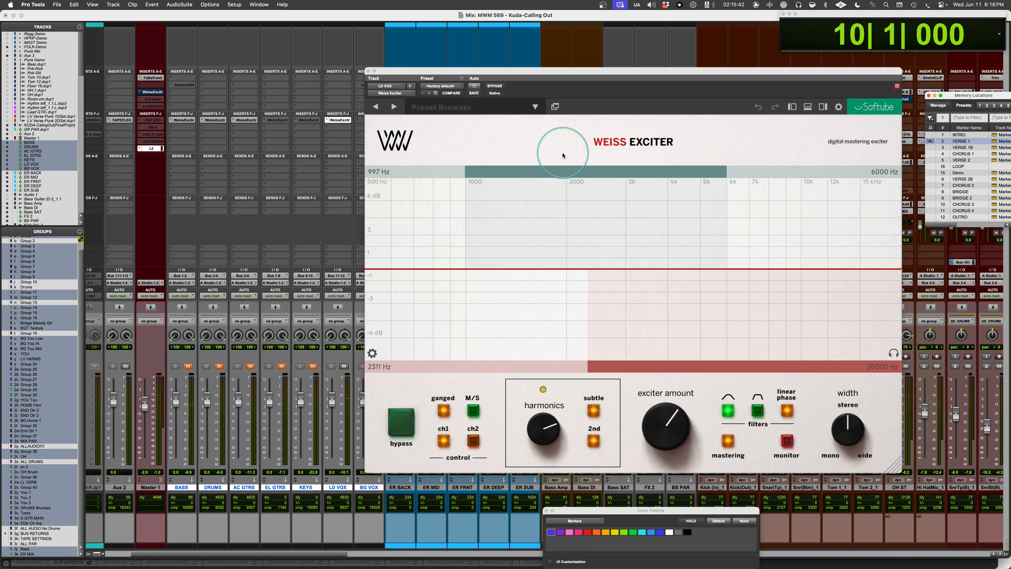
key(space)
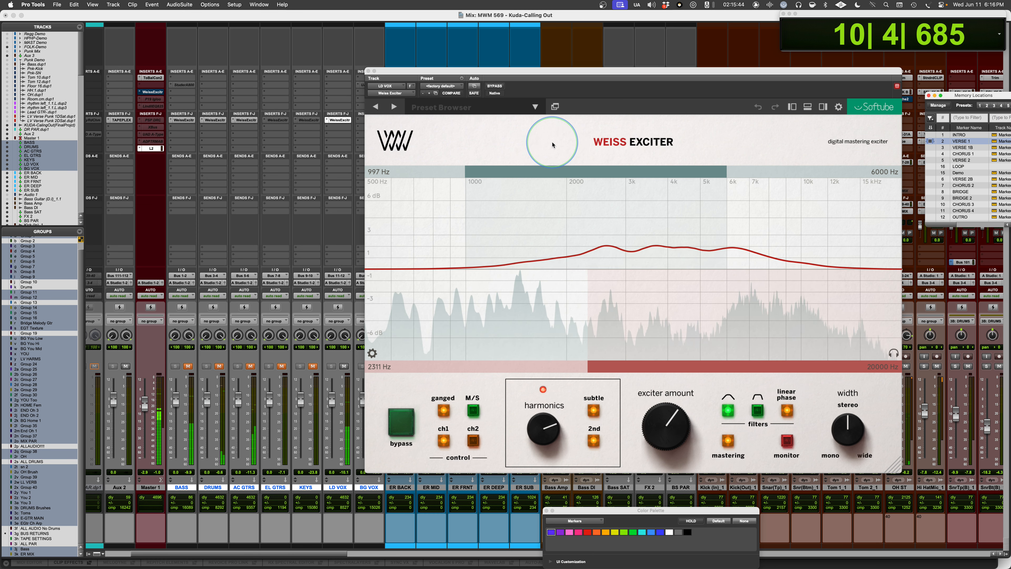
Move the LD VOX exciter window clear of the mute controls and compare the vocal bypassed and active
drag(623, 73, 480, 54)
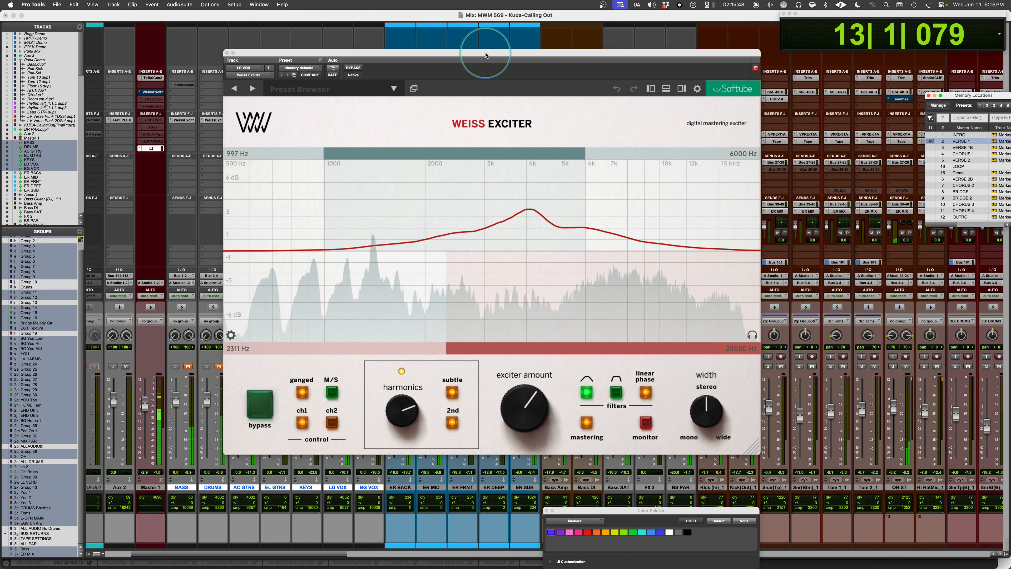
click(261, 404)
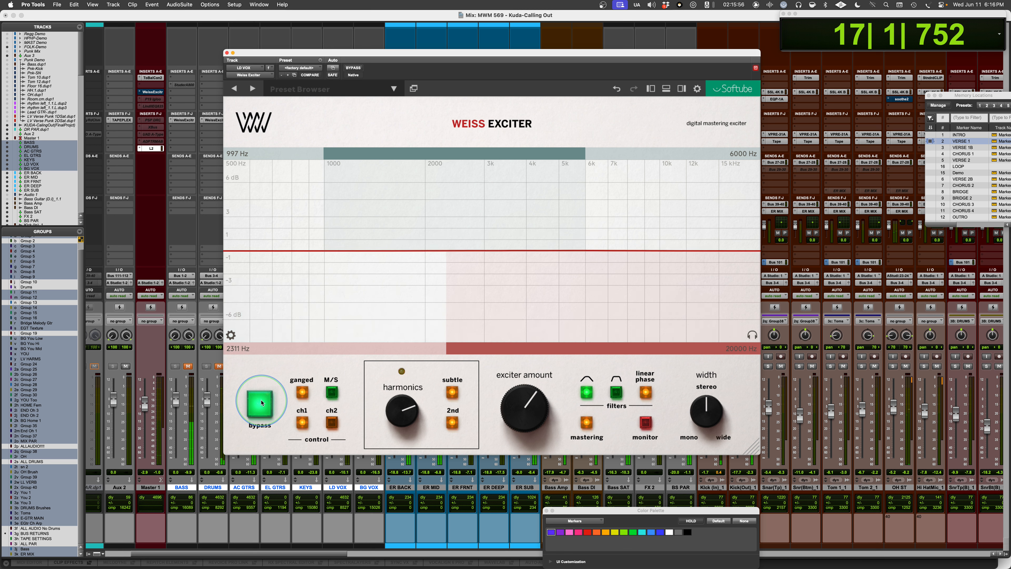
click(262, 402)
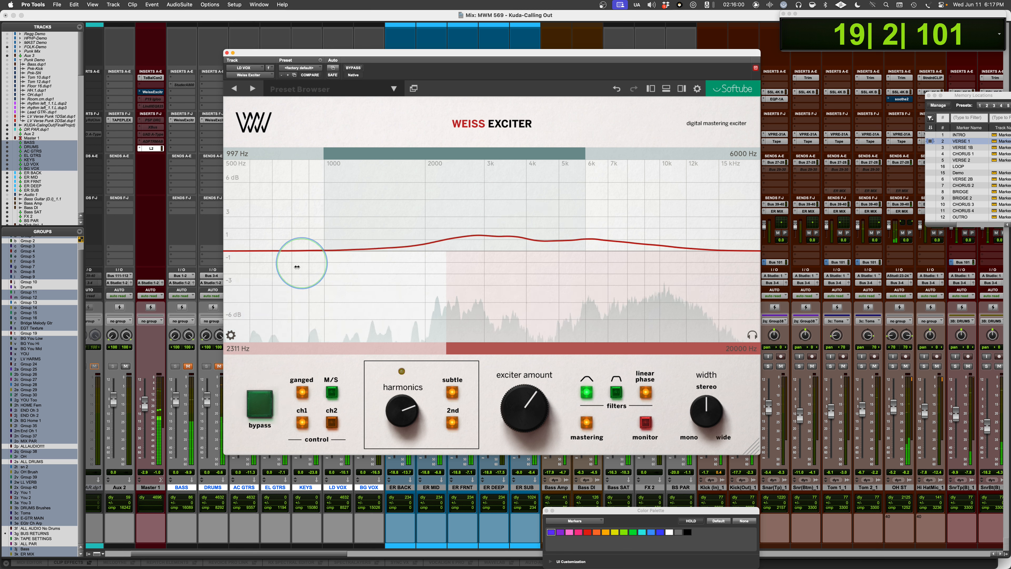
Set the LD VOX exciter's subtle gain to -6.7 dB, stop playback and close the settings
click(230, 335)
click(330, 222)
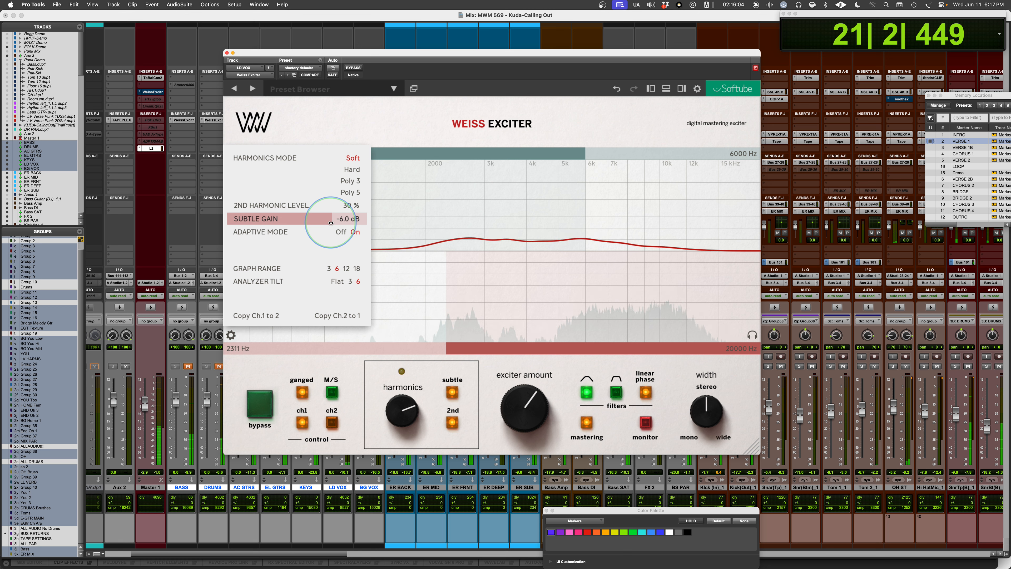
drag(330, 223, 326, 224)
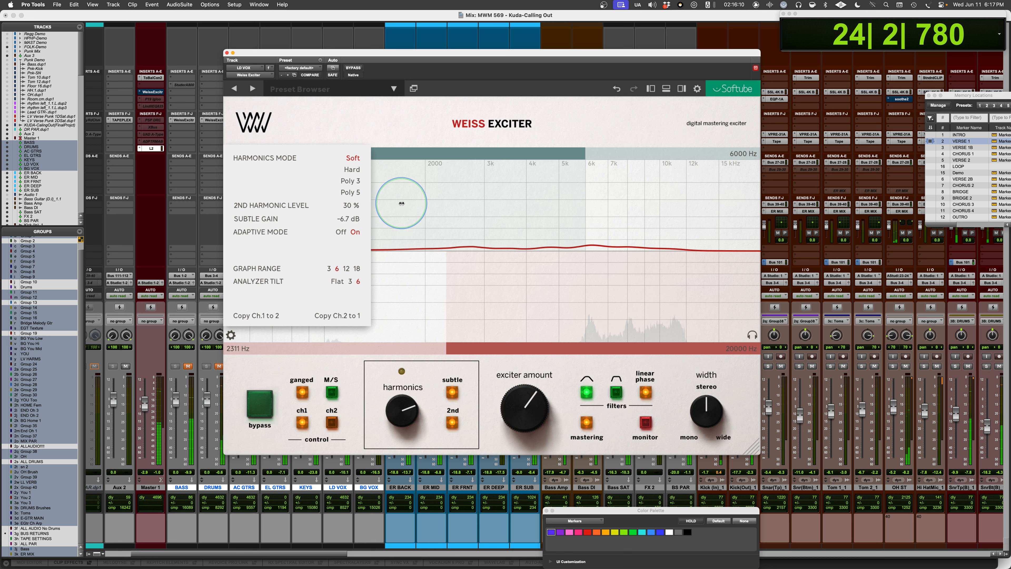
key(space)
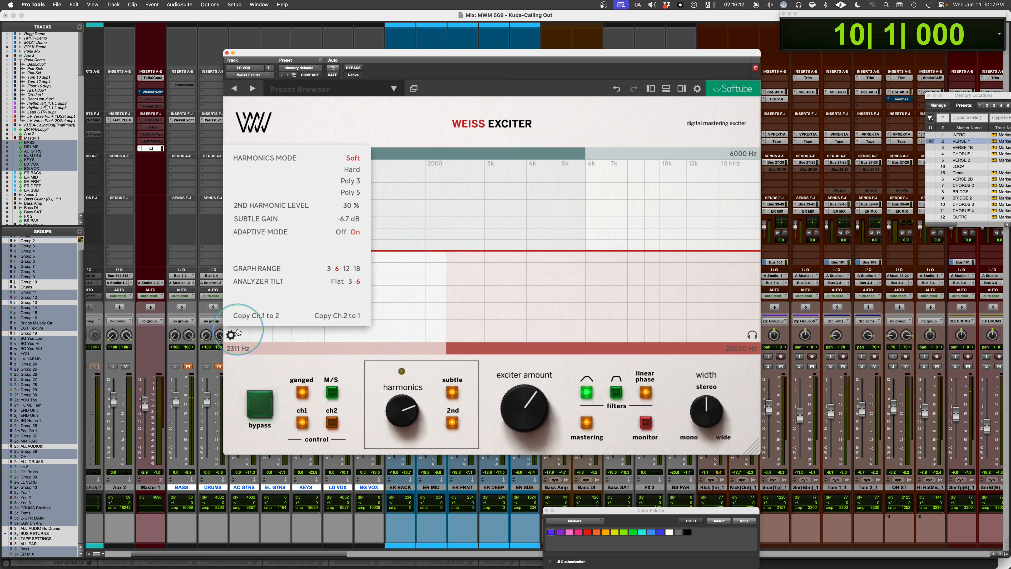
click(231, 335)
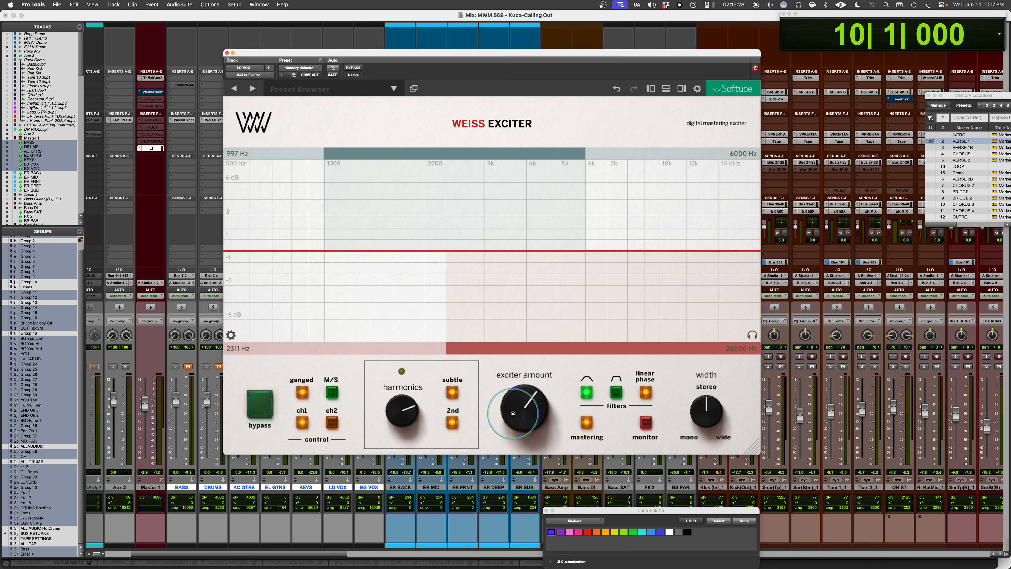
Raise the LD VOX exciter amount slightly, play the verse and bypass the plug-in
drag(514, 414, 519, 341)
key(space)
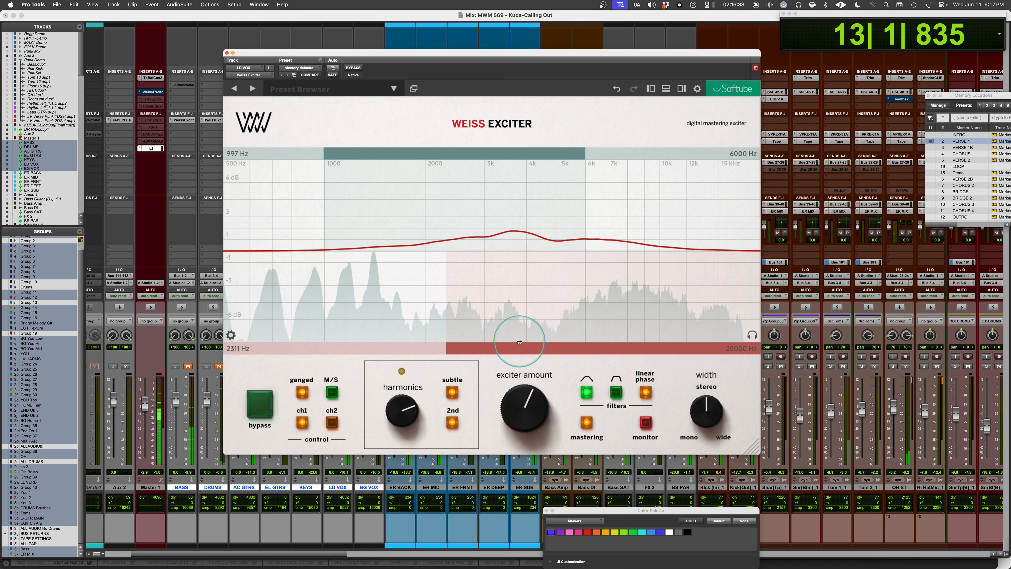
click(356, 70)
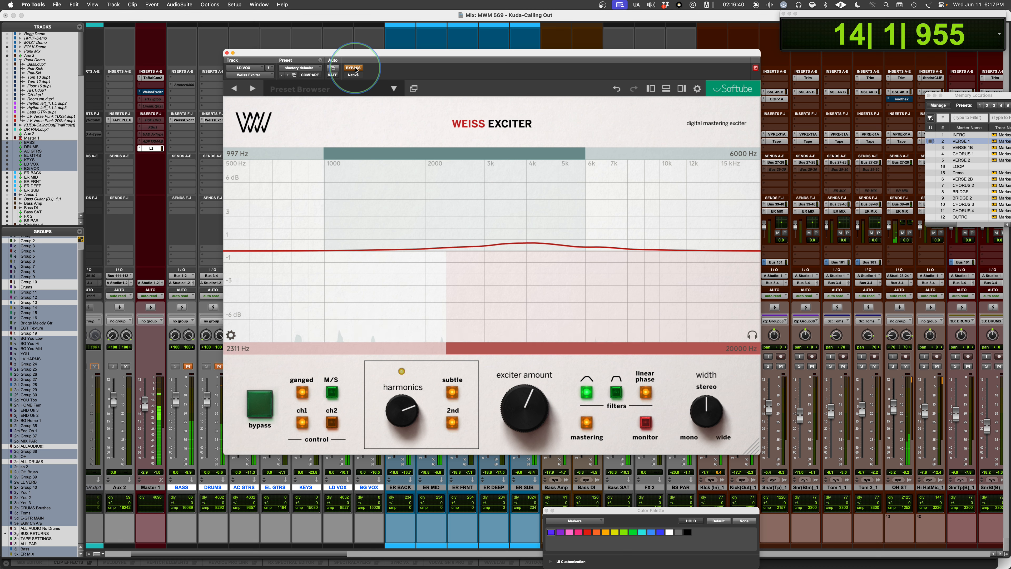
Reactivate the LD VOX exciter and compare the vocal with the exciter's own bypass on and off
click(356, 70)
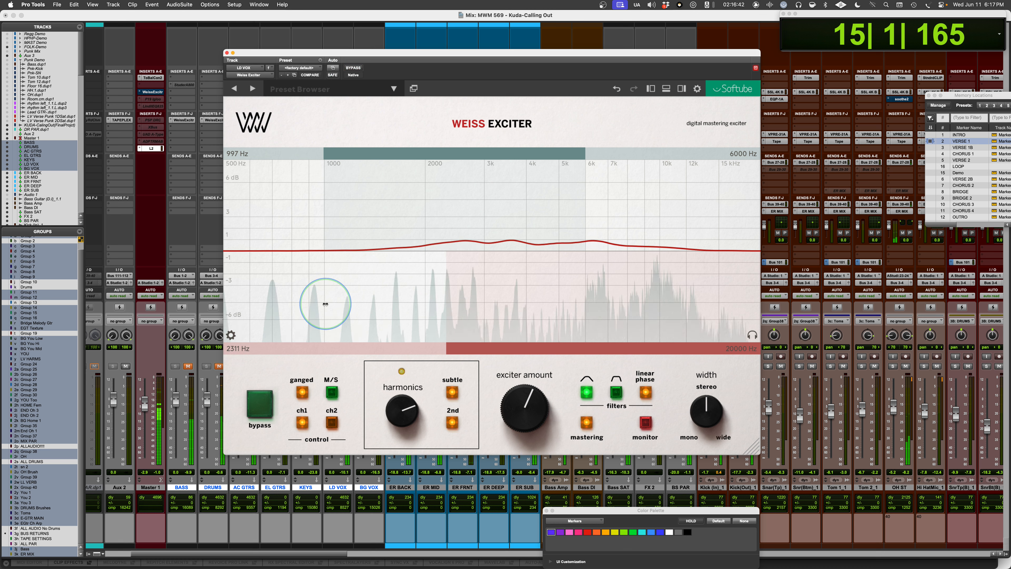
click(256, 413)
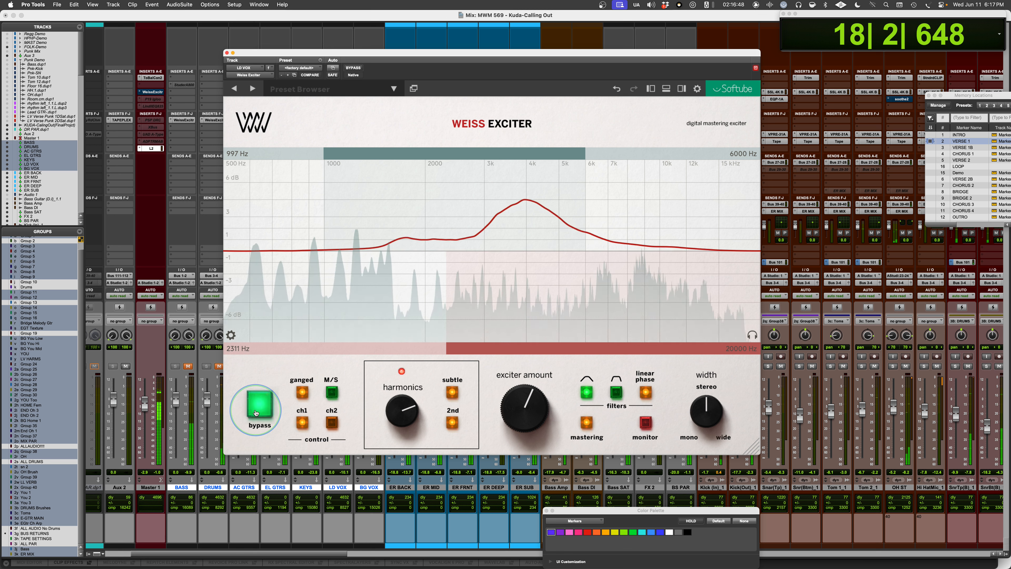
click(256, 413)
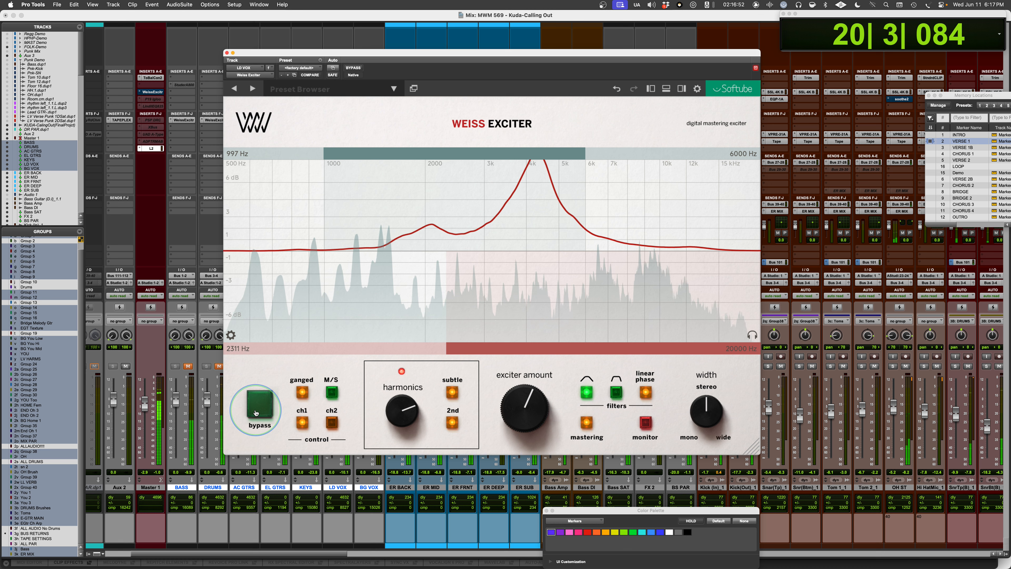
click(256, 413)
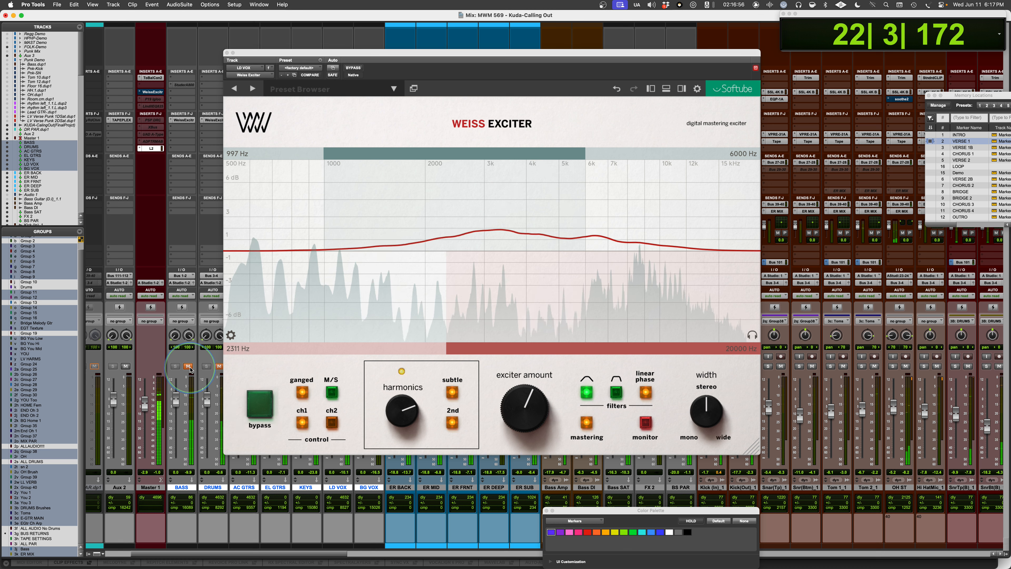
Unmute the BASS, DRUMS, AC GTRS and EL GTRS tracks, moving the LD VOX exciter window clear of their mutes
click(188, 365)
drag(346, 56, 471, 60)
click(250, 366)
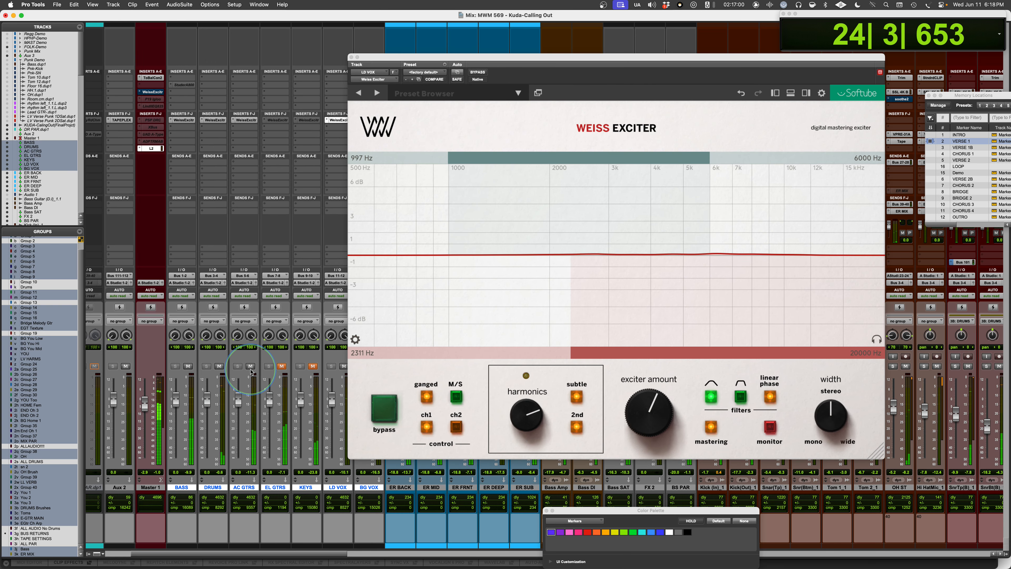
click(281, 366)
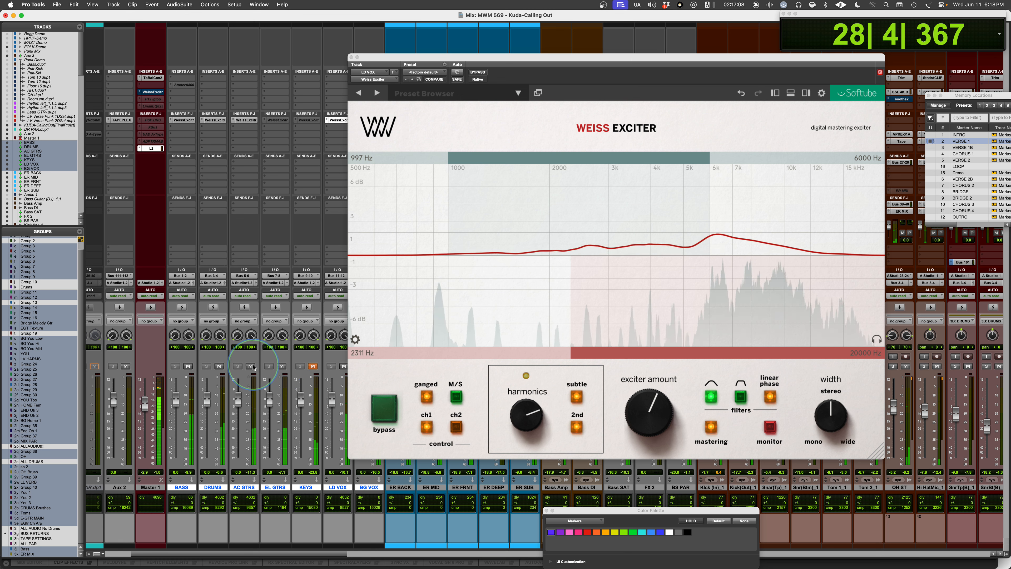
Compare the full mix with the Weiss Exciters on all buses bypassed together and active again
alt+super+click(249, 121)
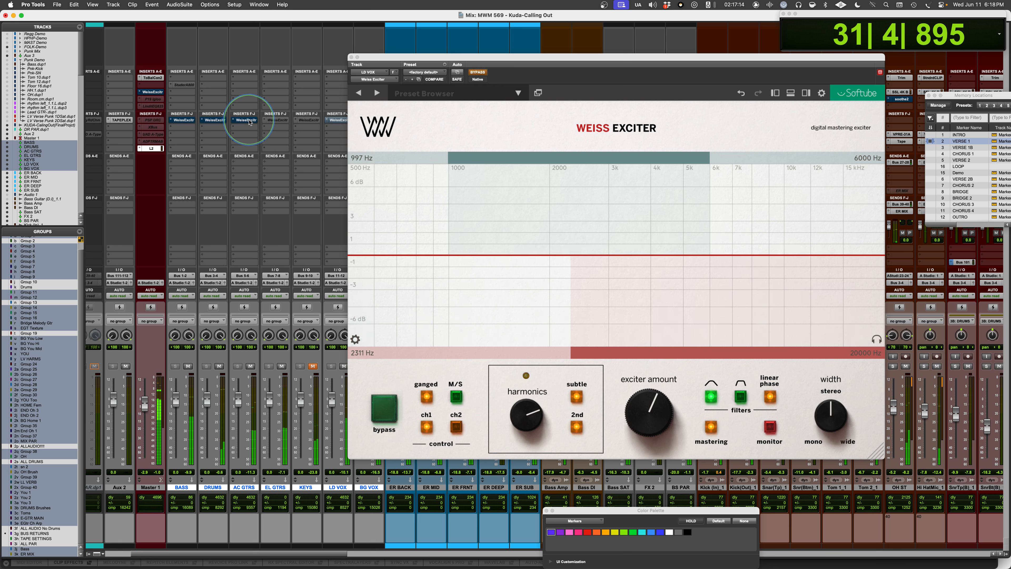
alt+super+click(249, 120)
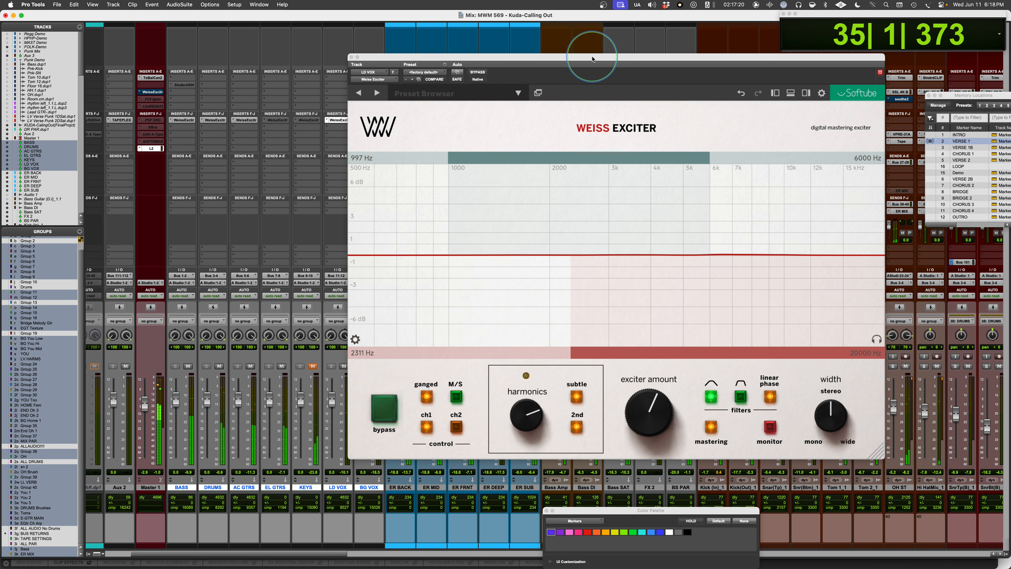
Reposition the LD VOX exciter window over the middle of the mixer and stop playback
drag(591, 57, 476, 118)
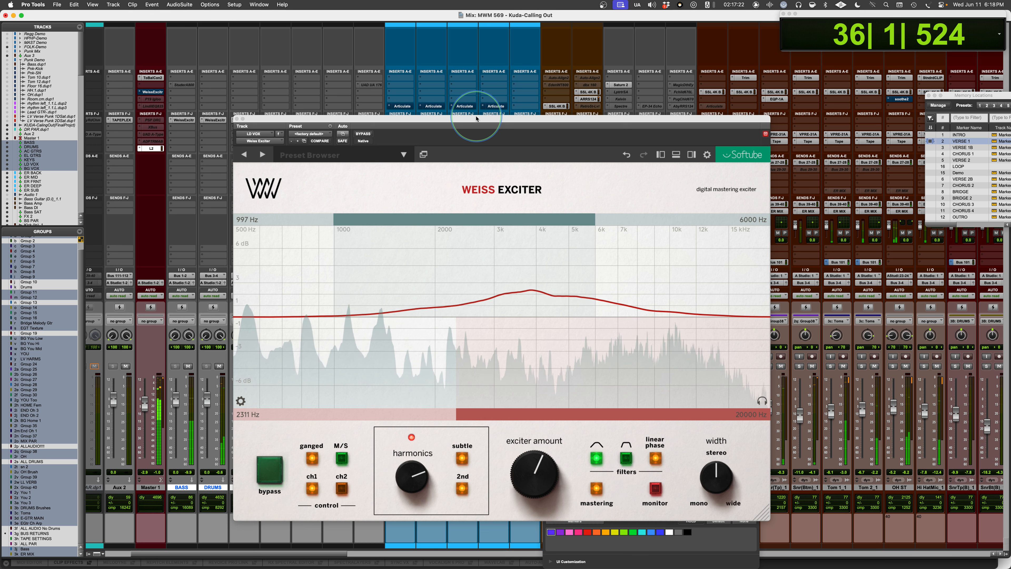
drag(477, 118, 488, 87)
key(space)
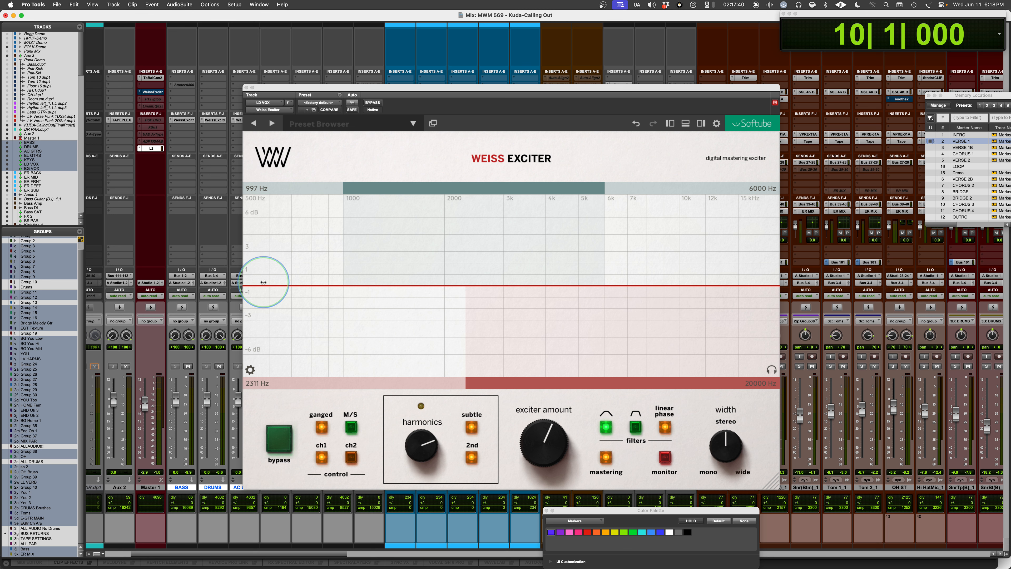
Review the LD VOX exciter's additional settings, close them and switch to the Plugin of the Week presentation slide
click(250, 370)
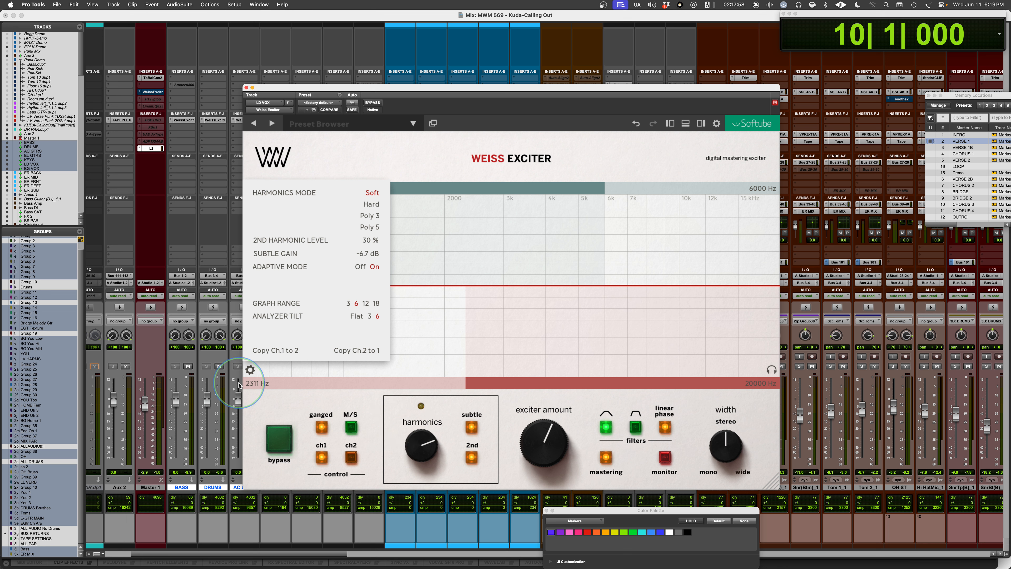
click(249, 370)
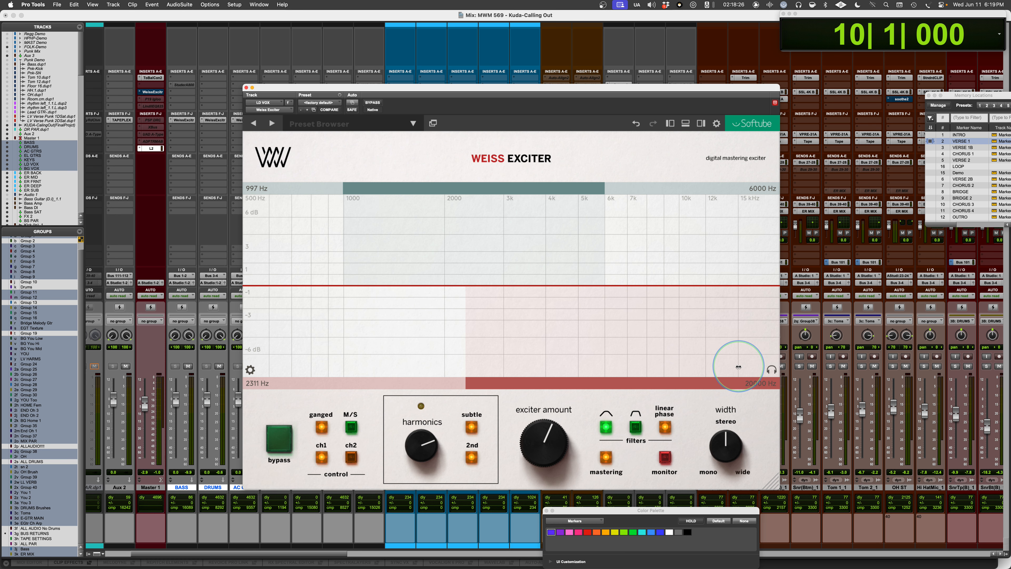
key(super+Tab)
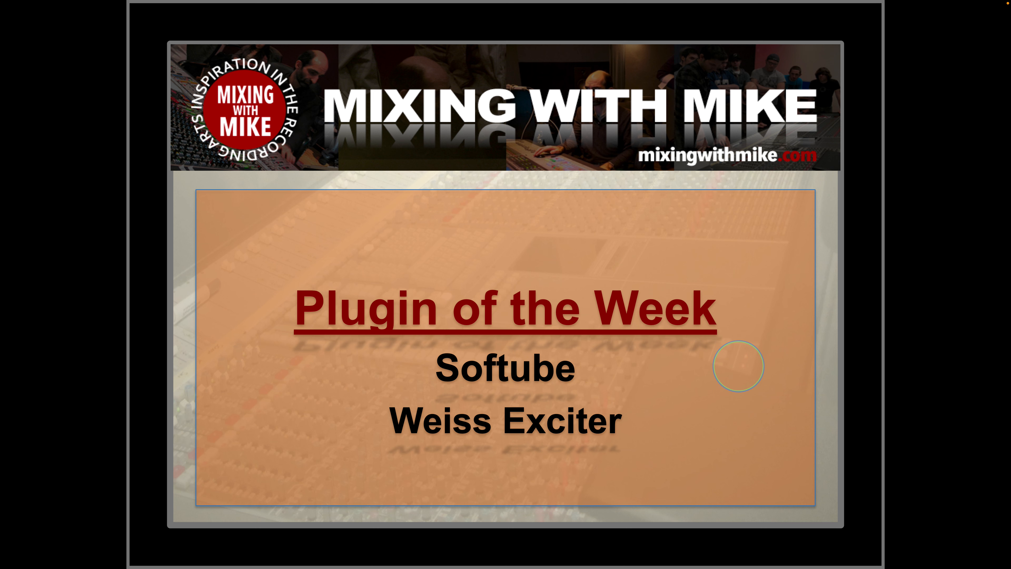